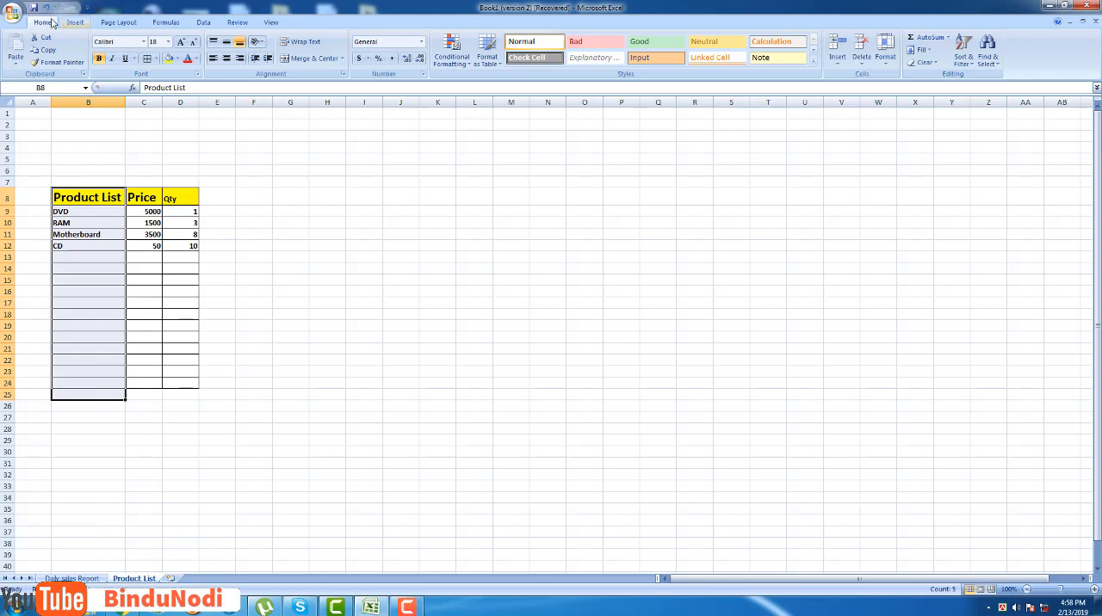
Convert the selected Product List range B8:B25 into a table with headers.
left_click(70, 24)
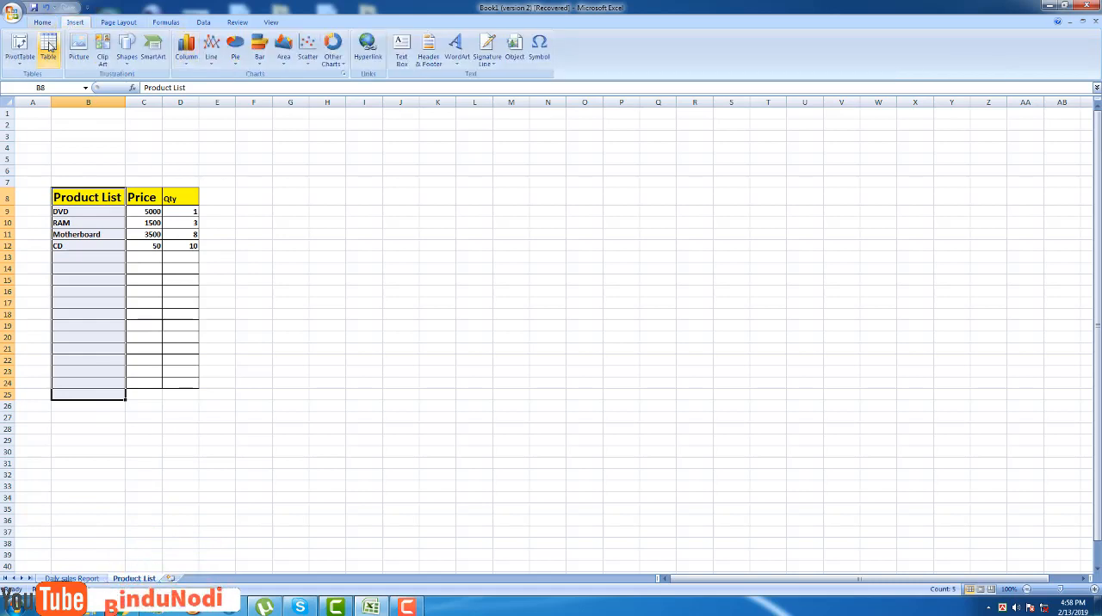
left_click(49, 48)
left_click(353, 366)
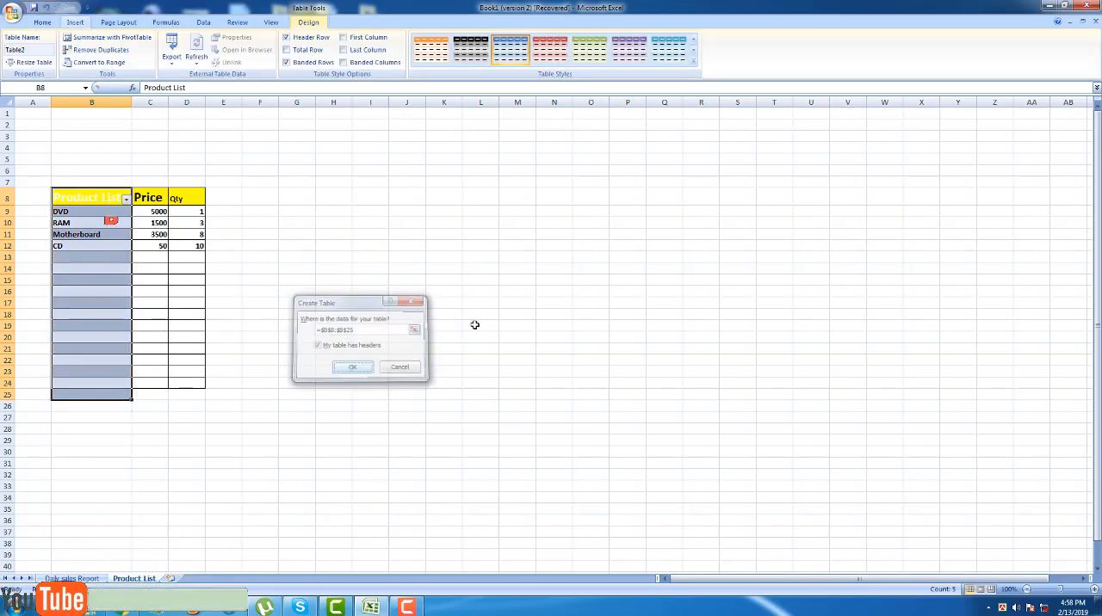
left_click(291, 169)
Fill the Product List header cell B8 with standard green.
left_click(90, 197)
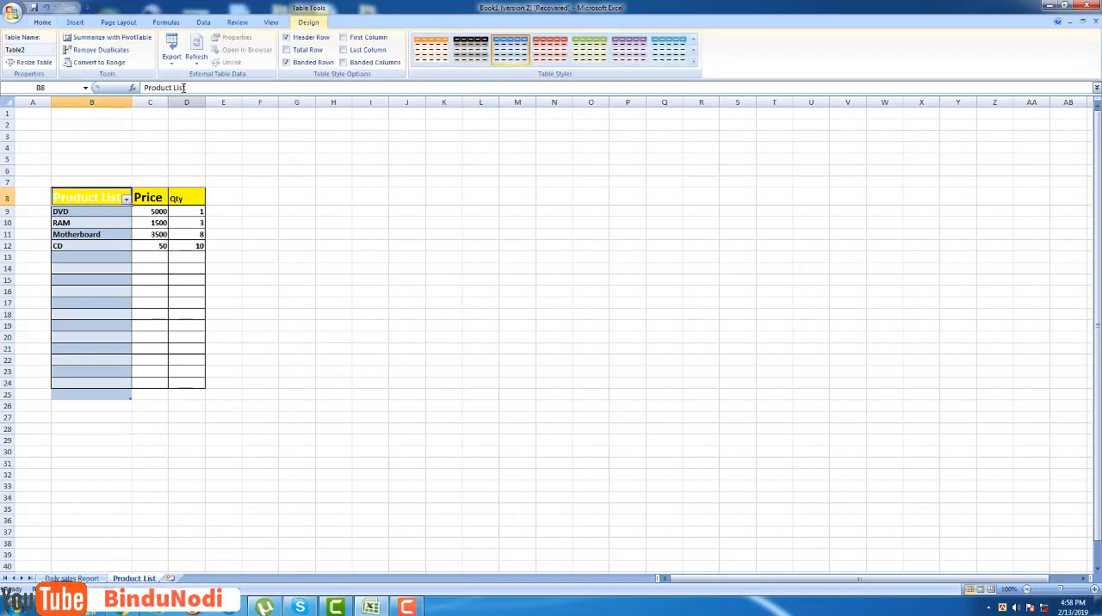
left_click(43, 22)
left_click(175, 59)
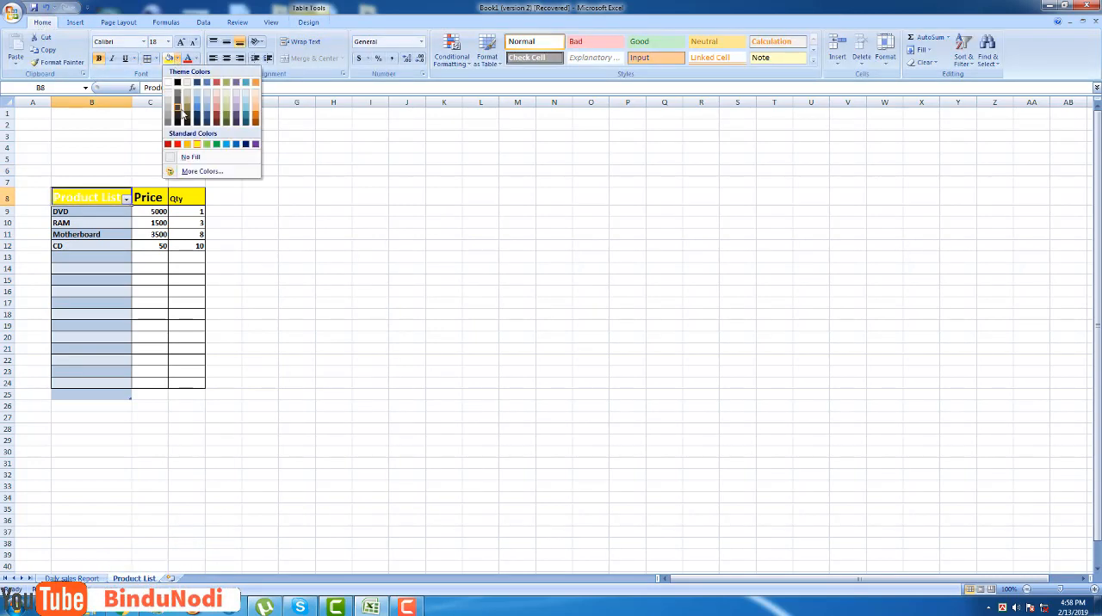
left_click(215, 144)
left_click(513, 267)
Apply the same green fill to the Price and Qty header cells C8 and D8.
left_click(155, 197)
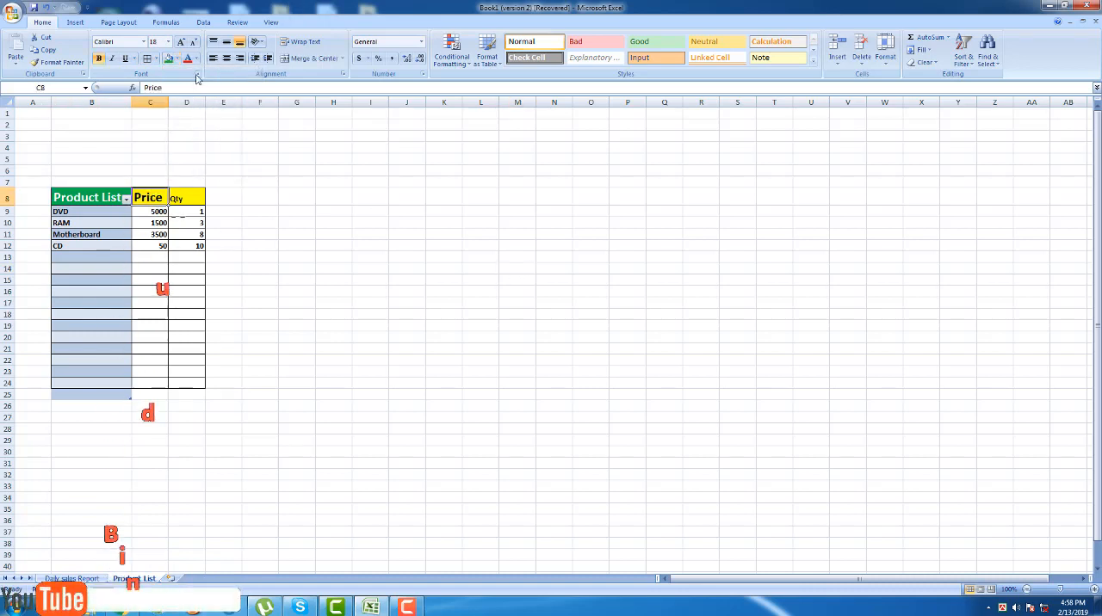
left_click(170, 58)
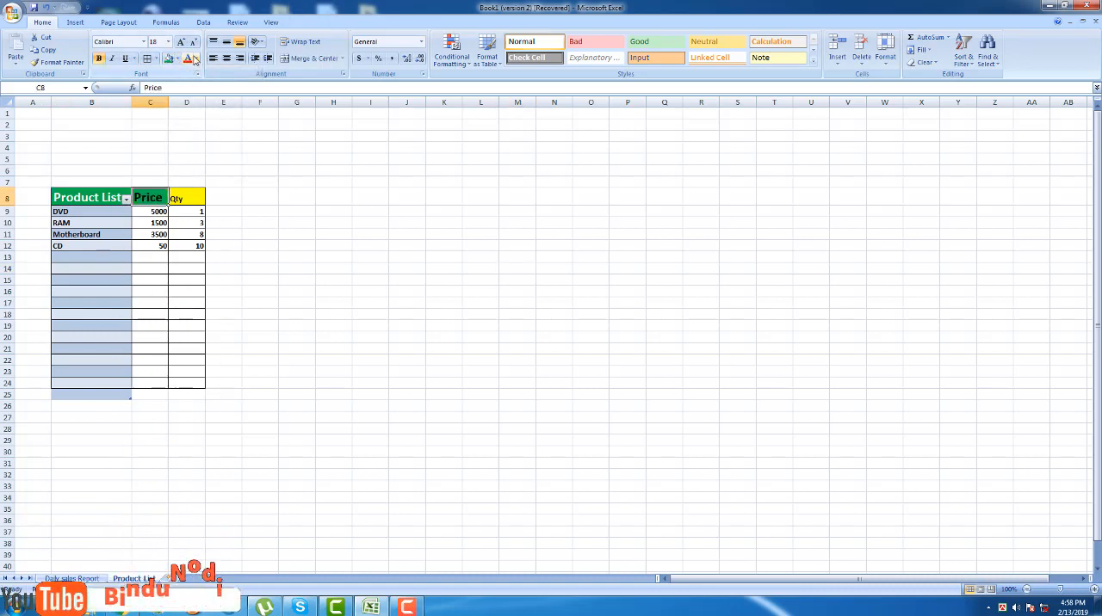
left_click(187, 200)
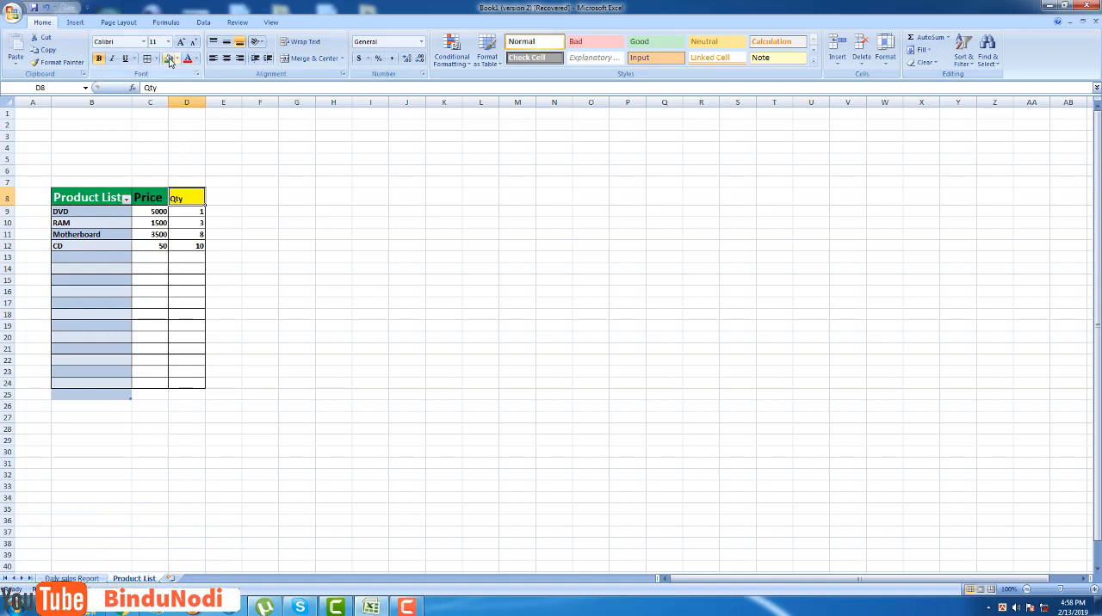
left_click(170, 59)
left_click(404, 246)
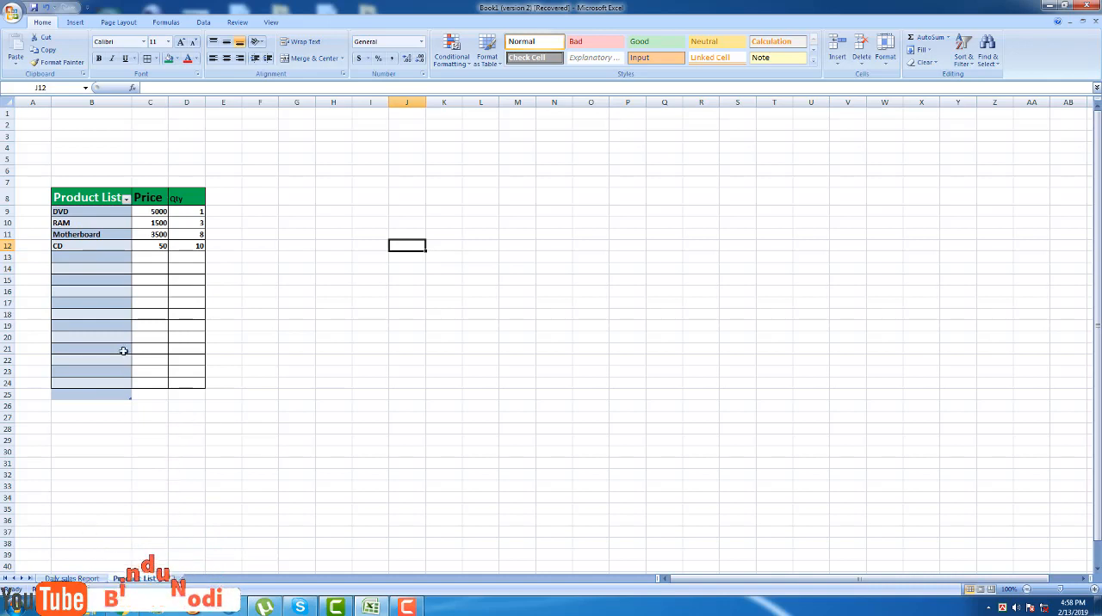
Rename the Product List table as Table.
left_click(97, 194)
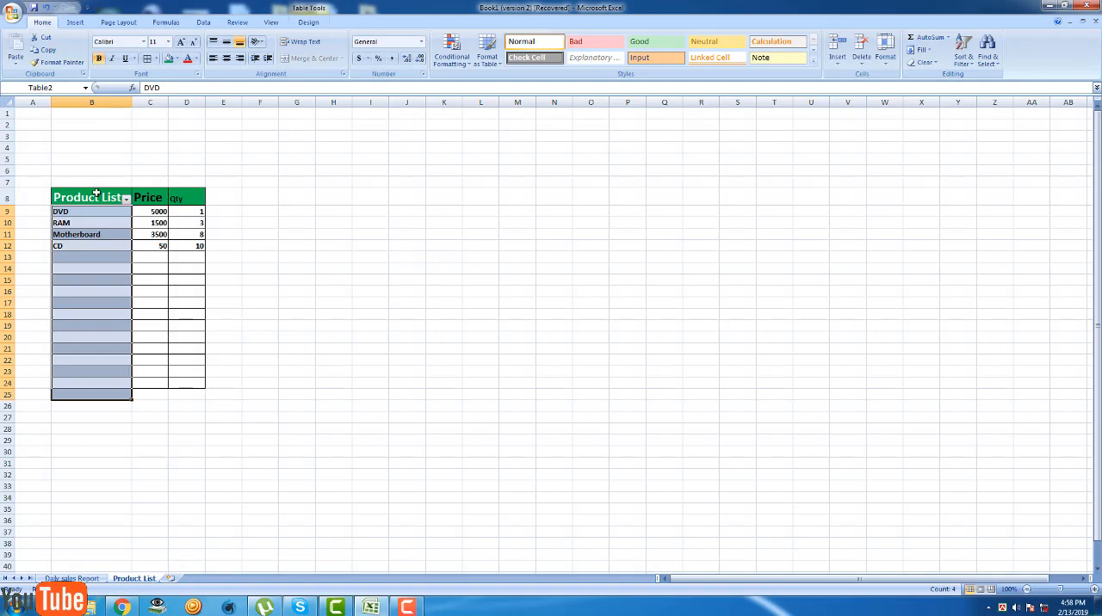
left_click(308, 23)
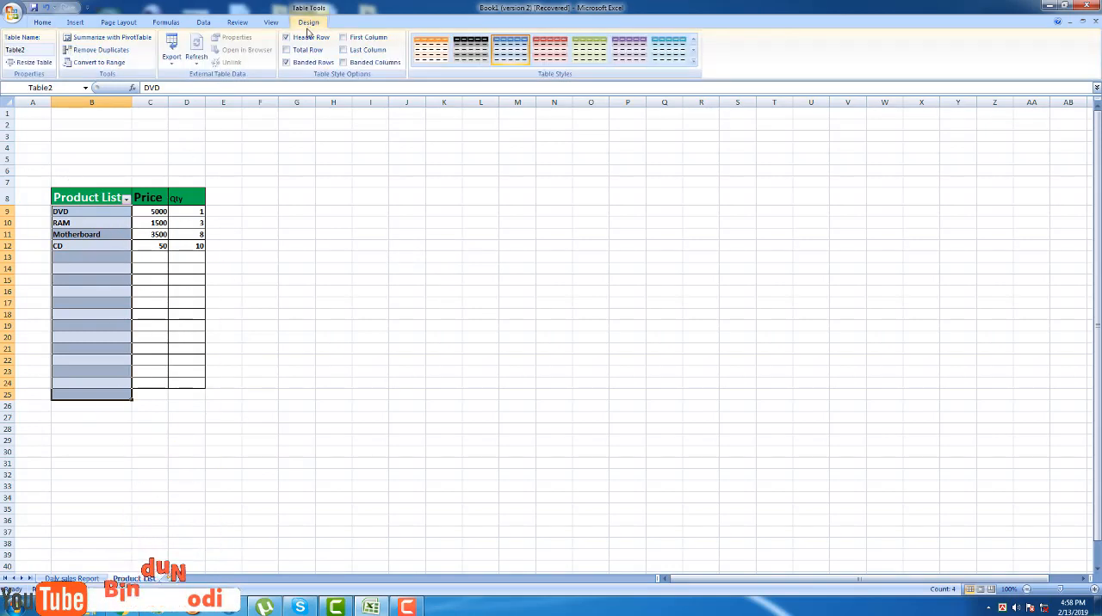
left_click(36, 52)
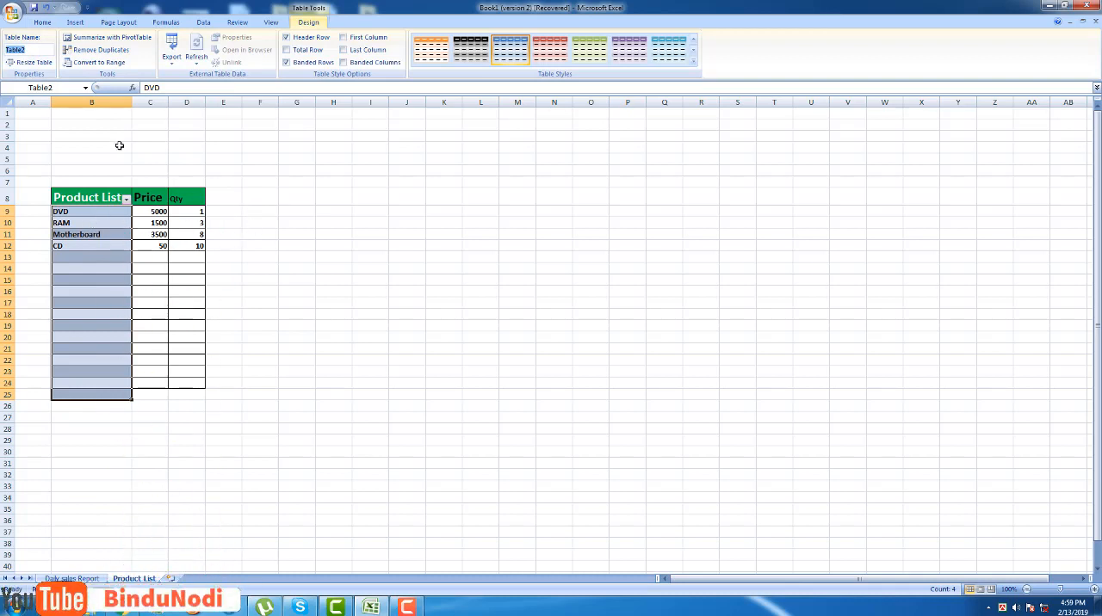
left_click(41, 49)
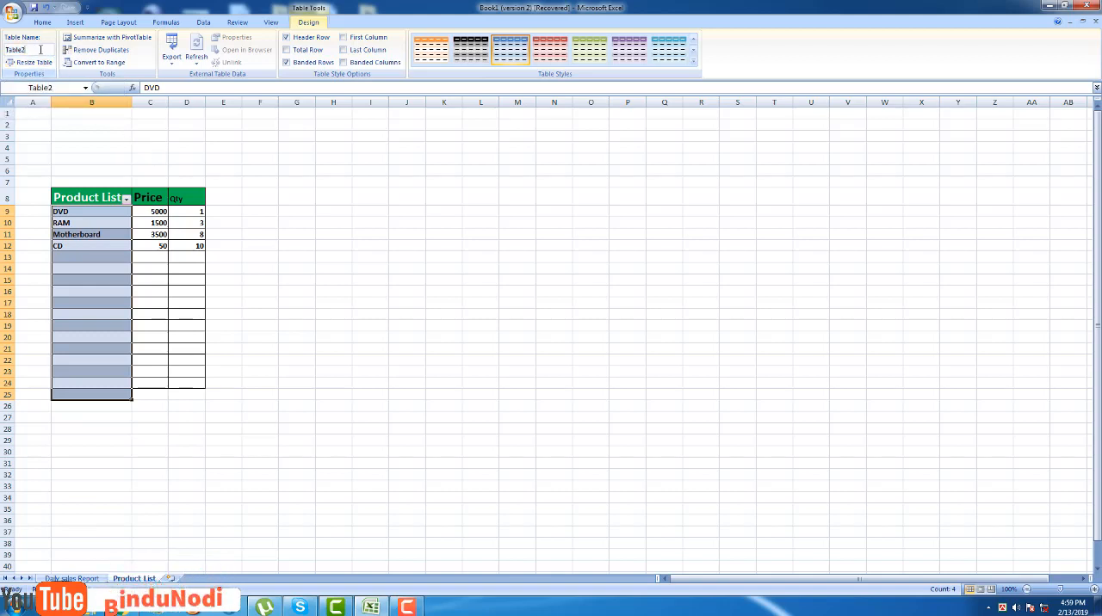
key("BackSpace")
key("BackSpace")
key("BackSpace")
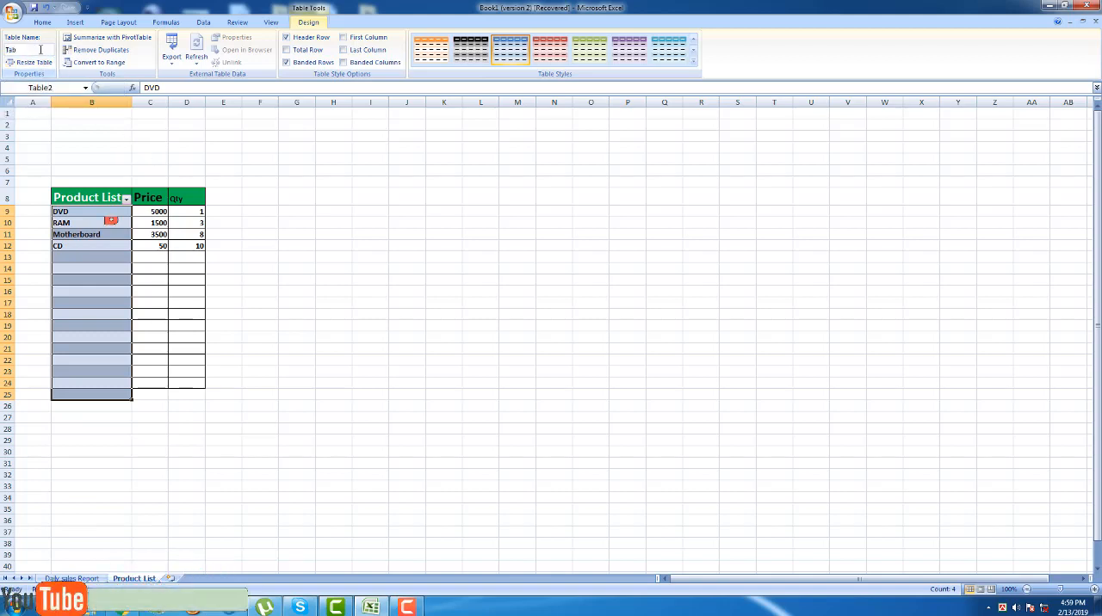
type("le")
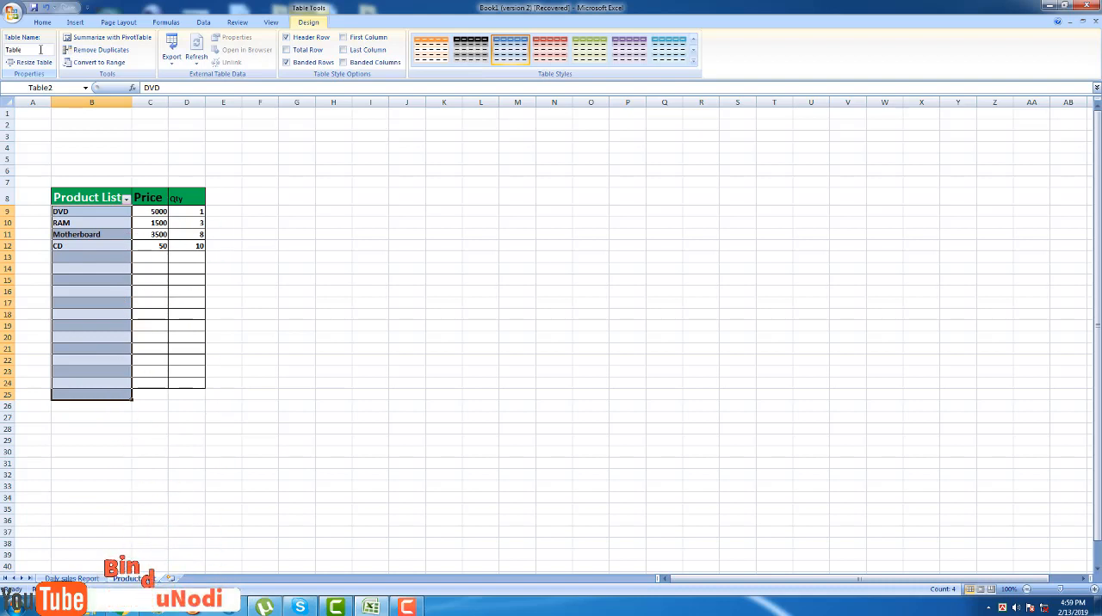
left_click(258, 172)
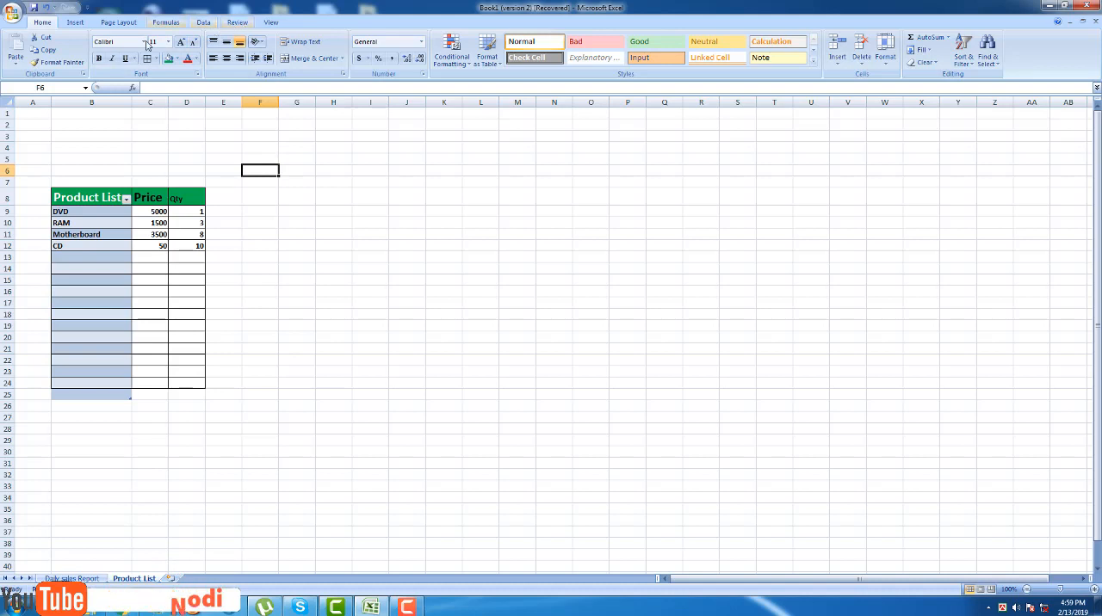
left_click(95, 199)
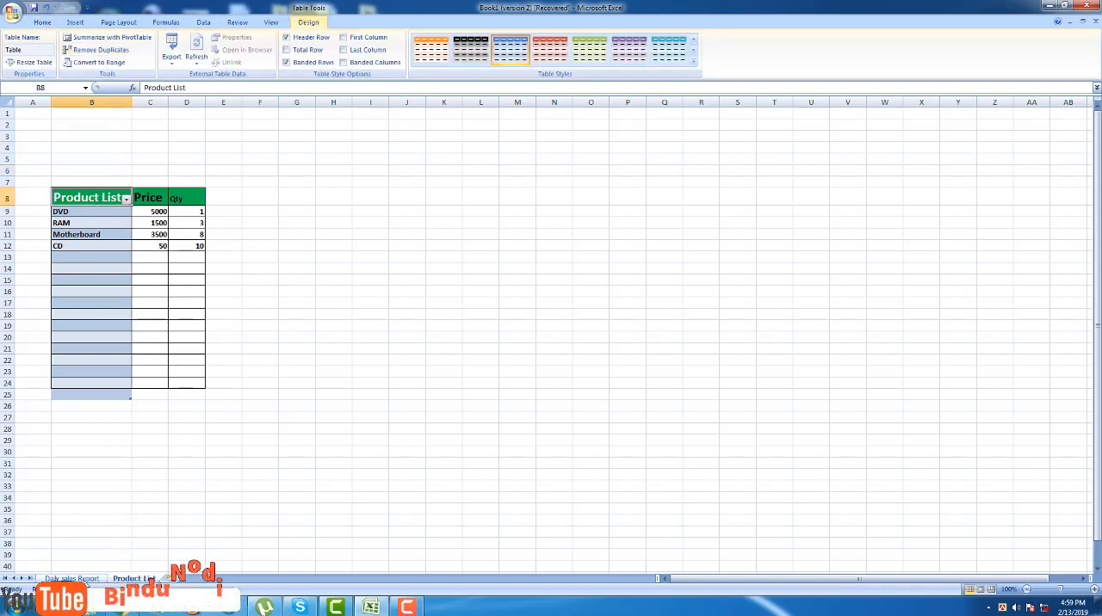
Open the data validation settings for cell D10 on the Daily sales Report sheet.
left_click(71, 578)
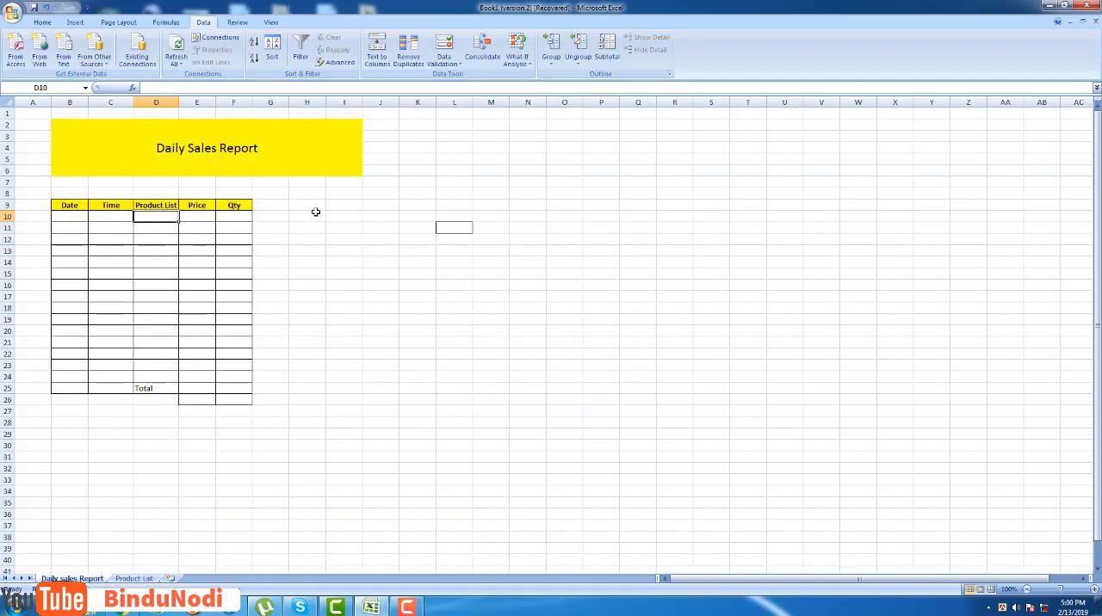
left_click(421, 308)
left_click(147, 215)
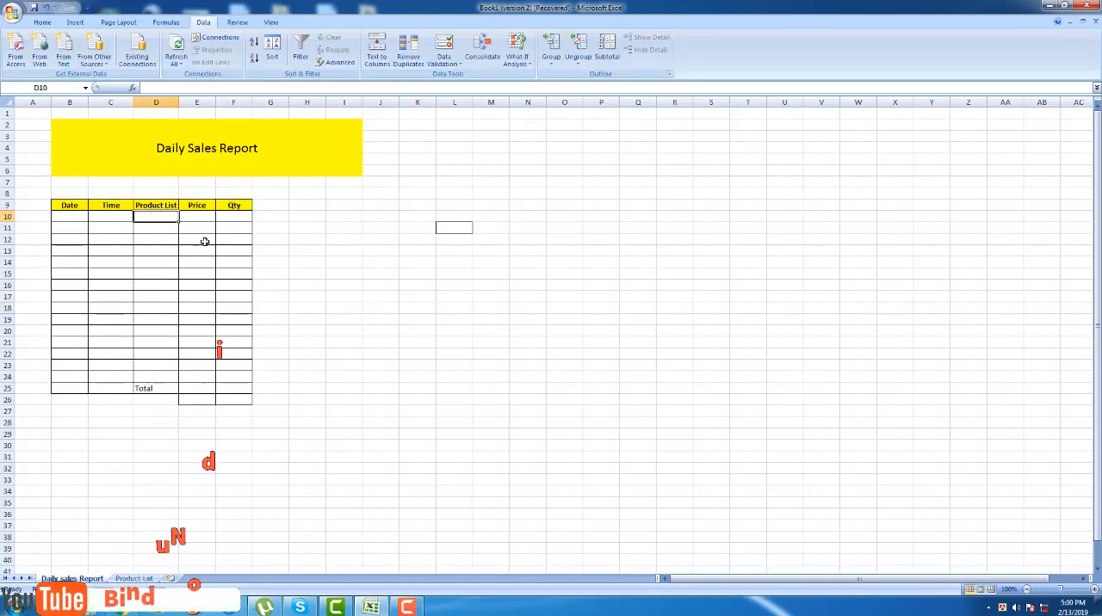
left_click(42, 23)
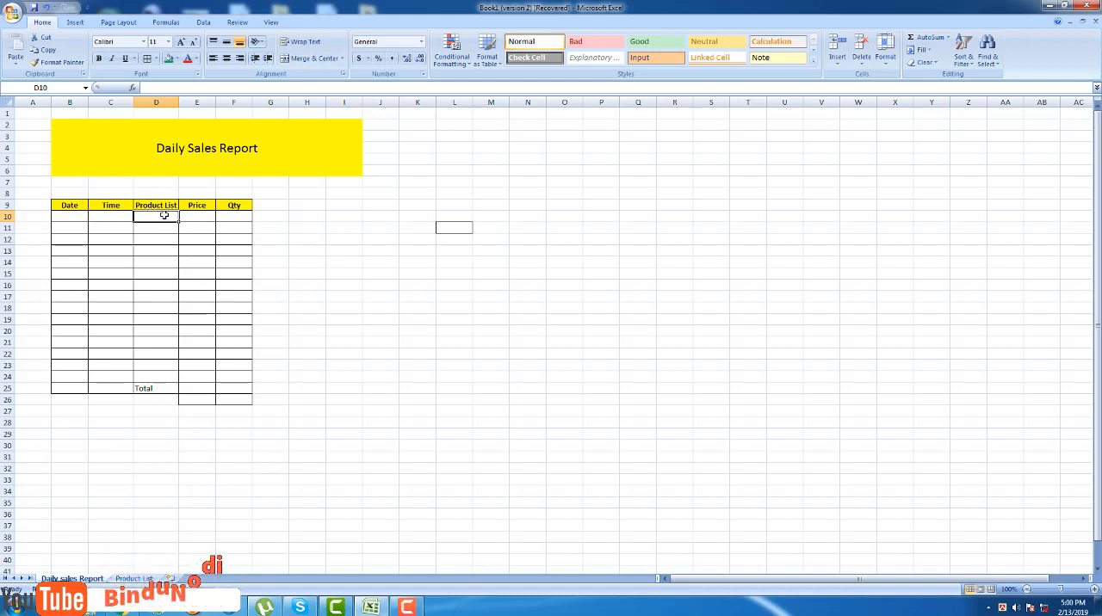
left_click(203, 23)
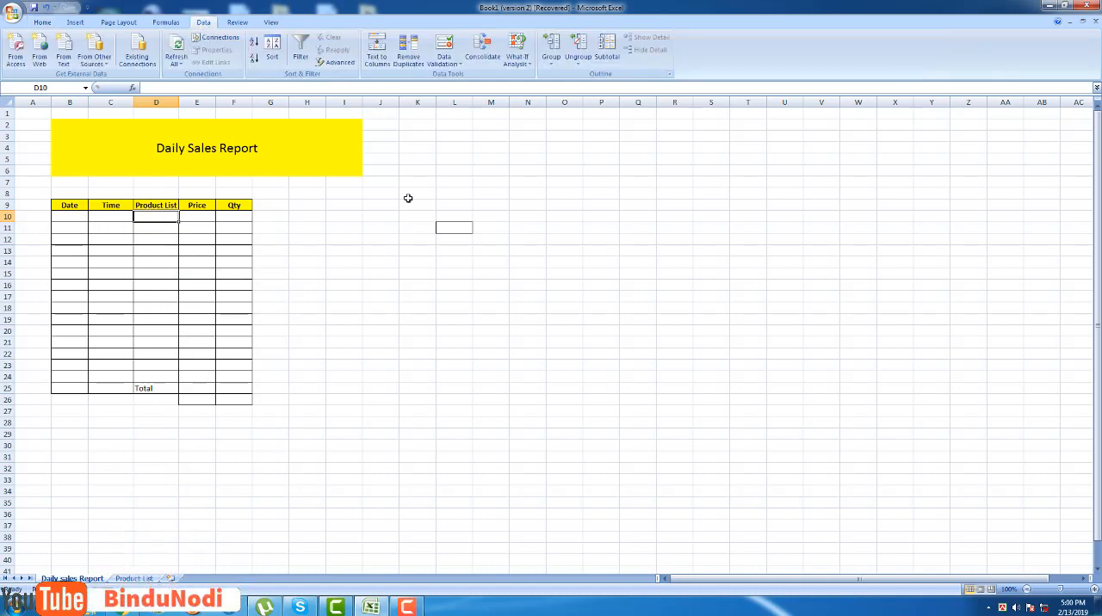
left_click(450, 65)
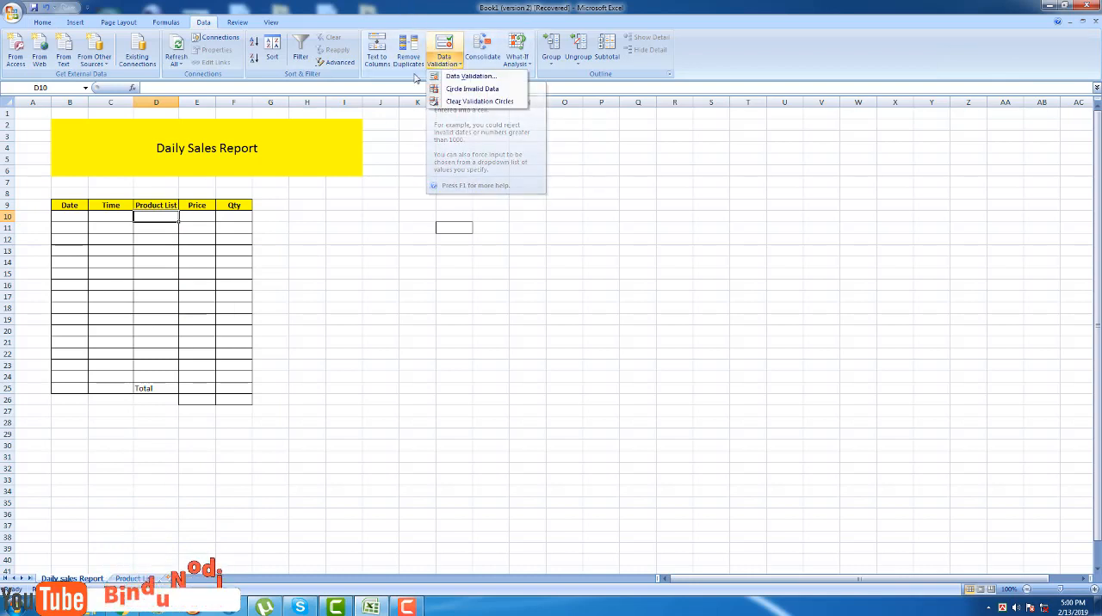
left_click(484, 78)
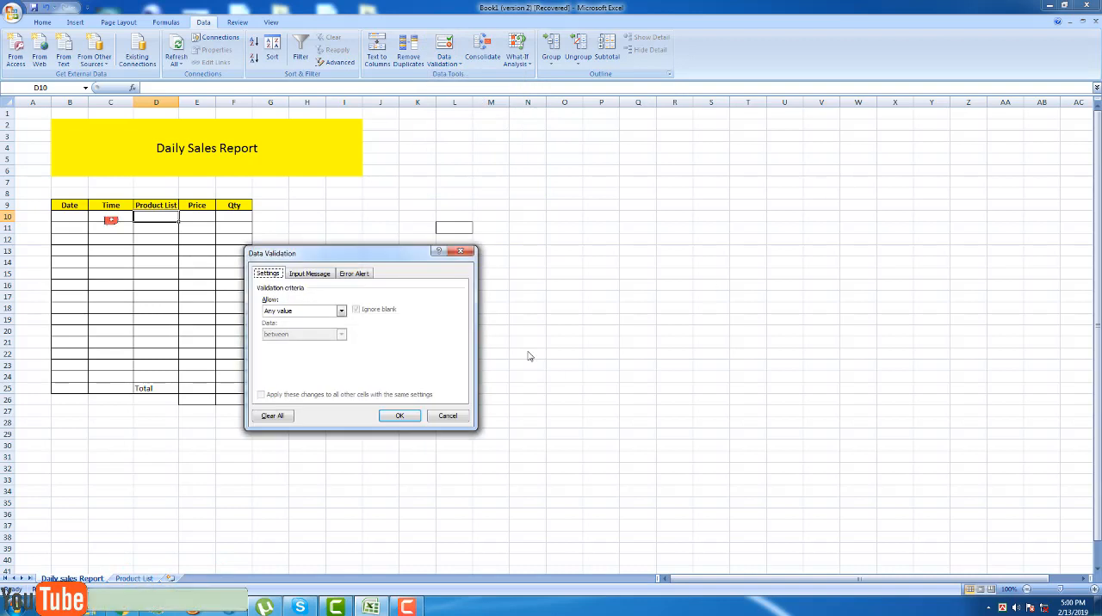
left_click_drag(383, 256, 422, 244)
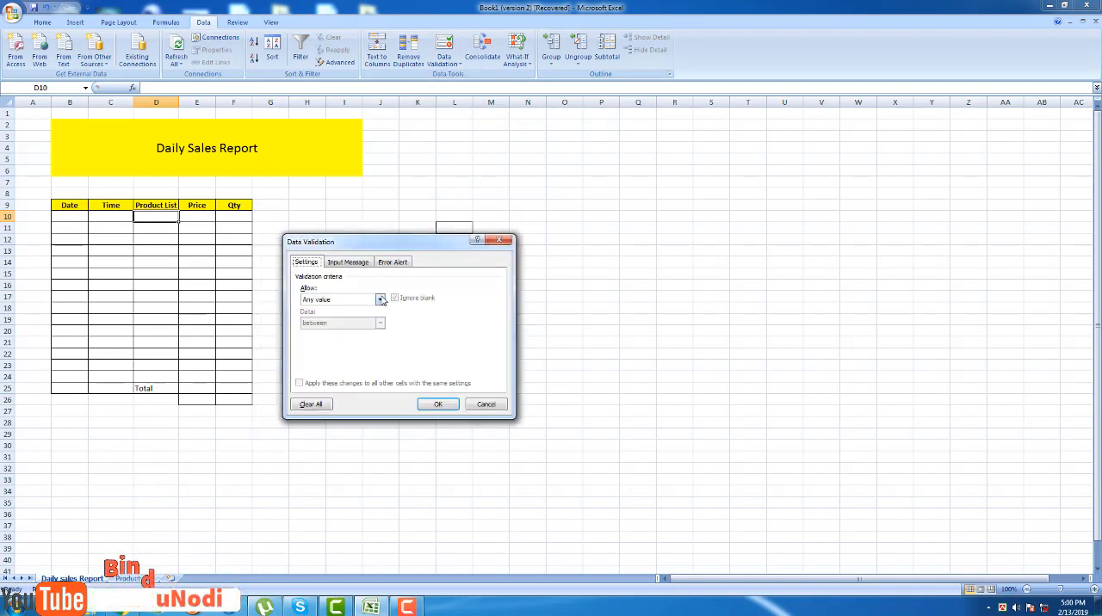
Restrict cell D10 to a list with the source =indirect("Table").
left_click(380, 299)
left_click(332, 332)
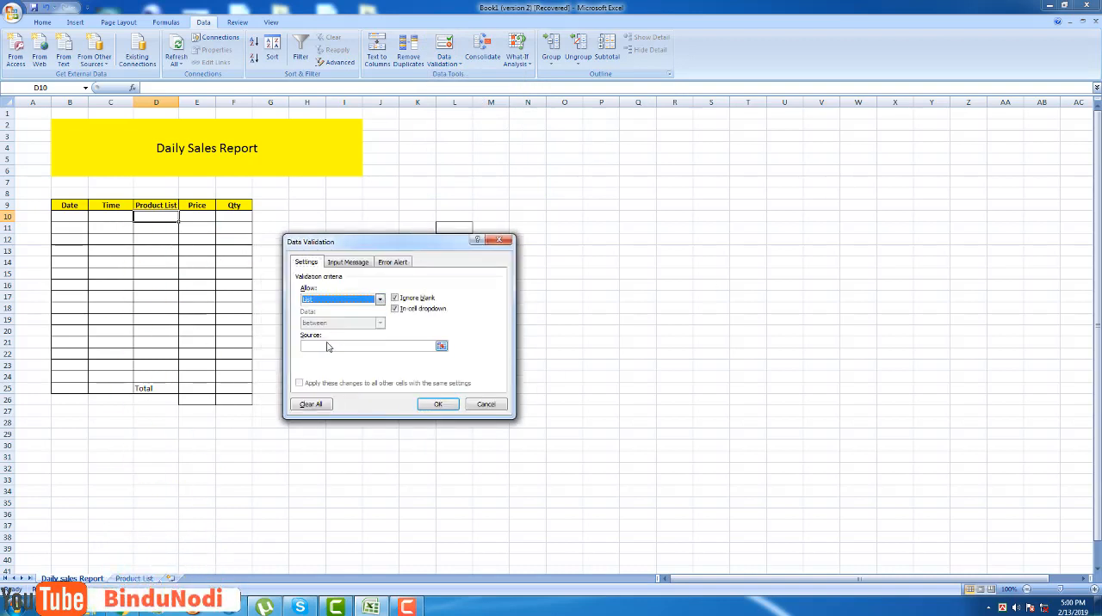
left_click(379, 346)
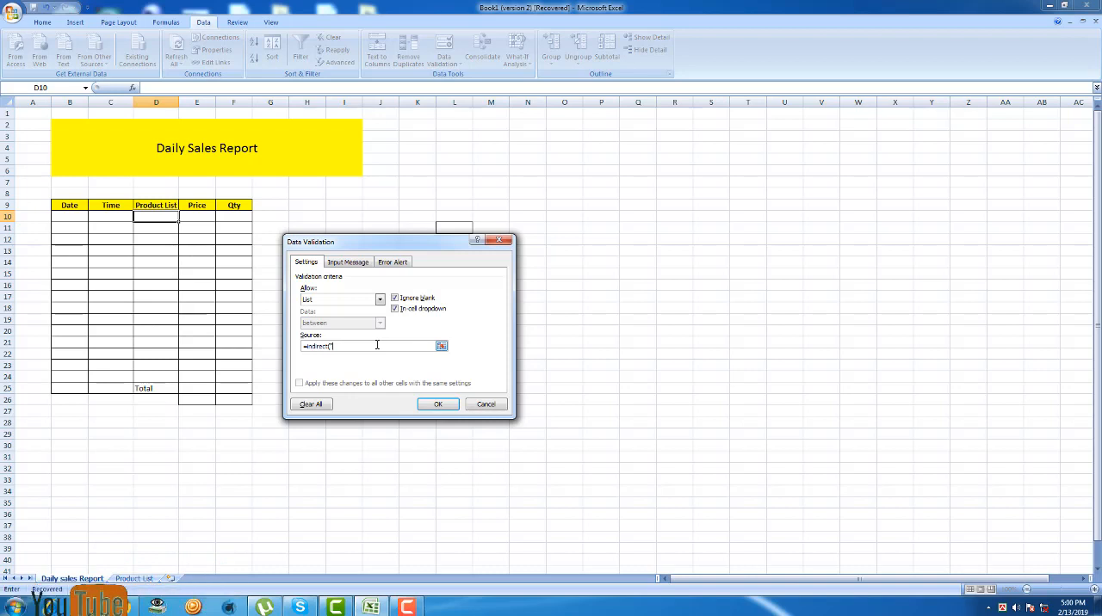
type("Table")
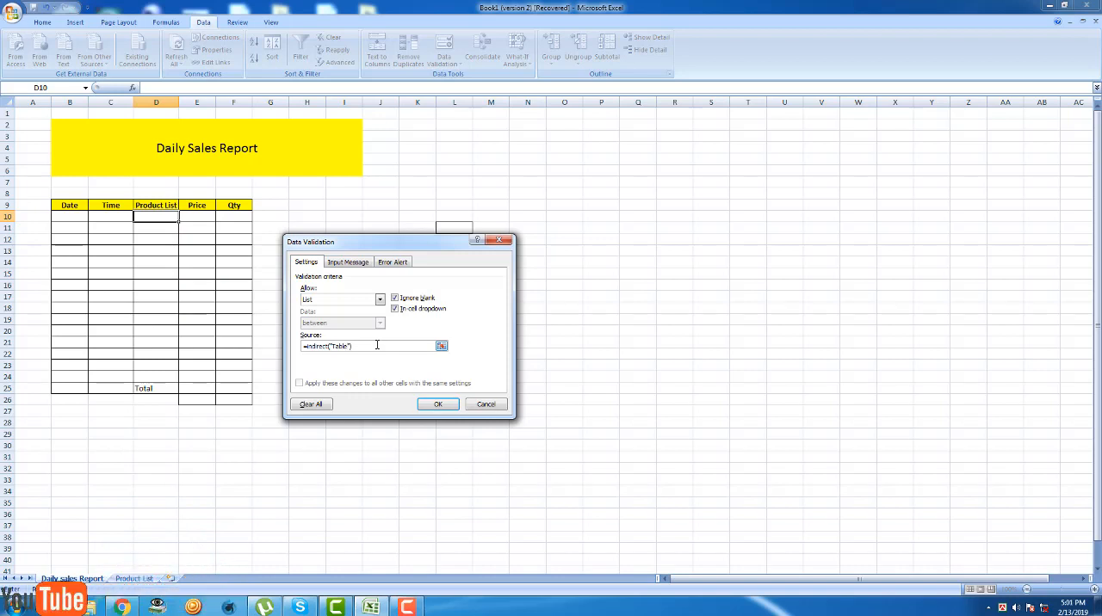
key("Return")
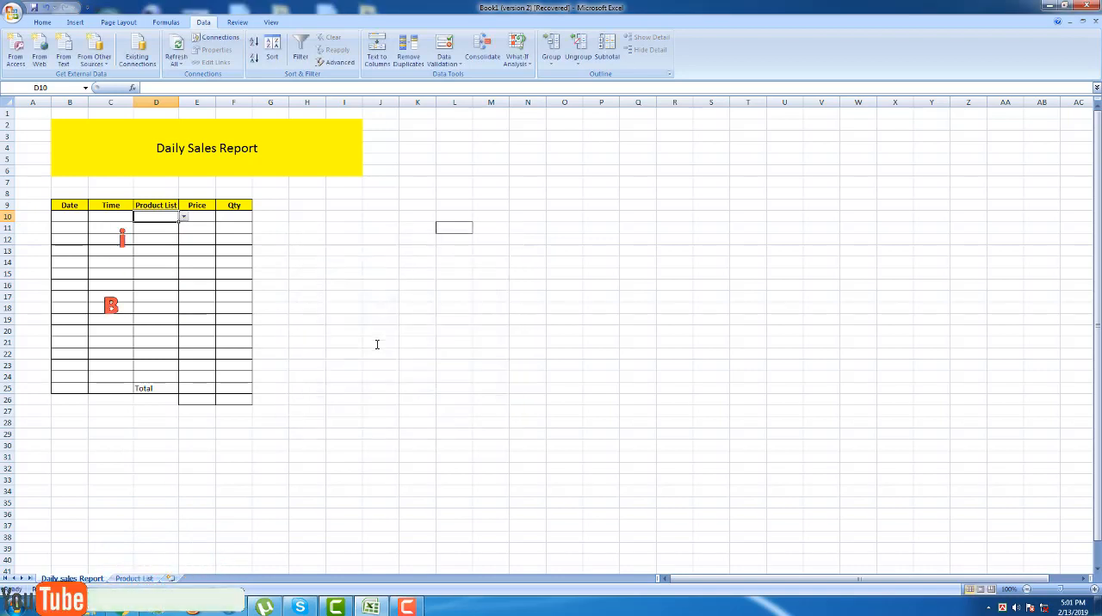
Try the dropdown in cell D10 by choosing DVD, RAM and finally Motherboard.
left_click(182, 218)
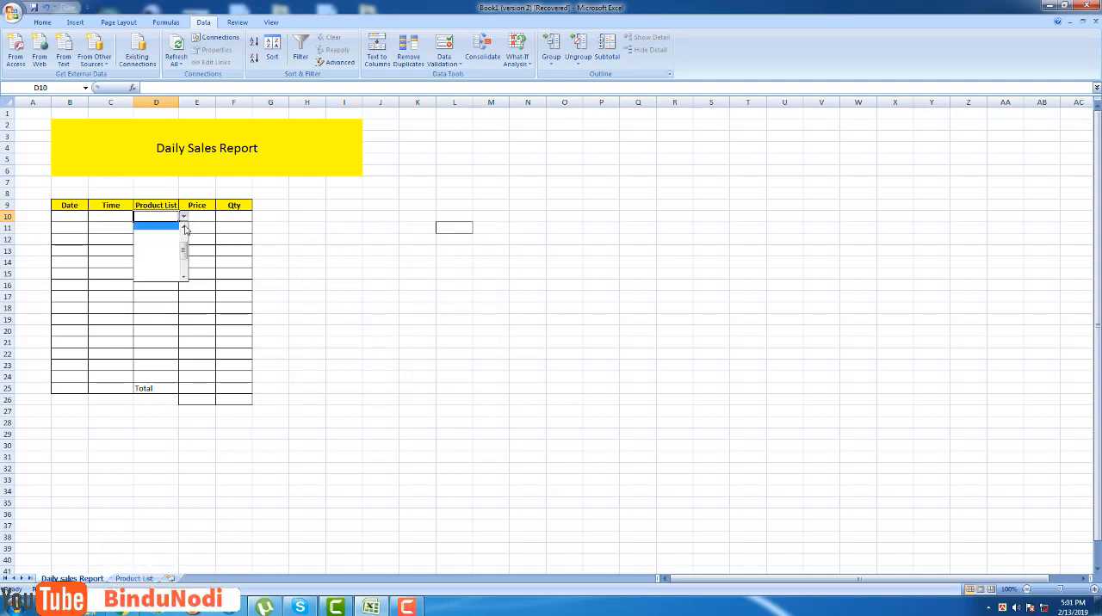
left_click_drag(183, 250, 183, 239)
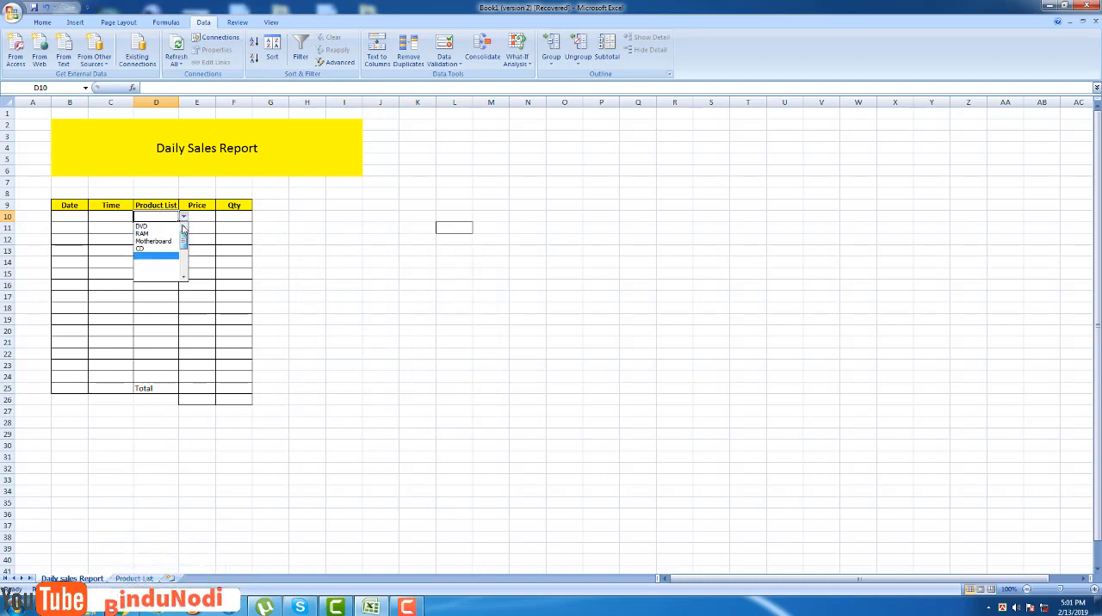
left_click(146, 226)
left_click(183, 218)
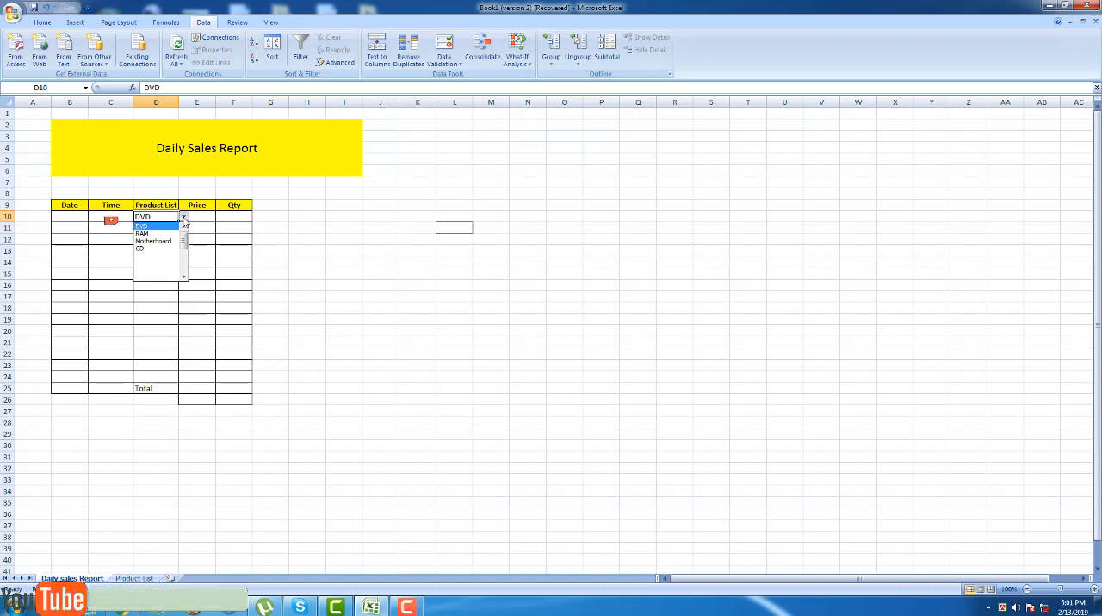
left_click(144, 233)
left_click(183, 218)
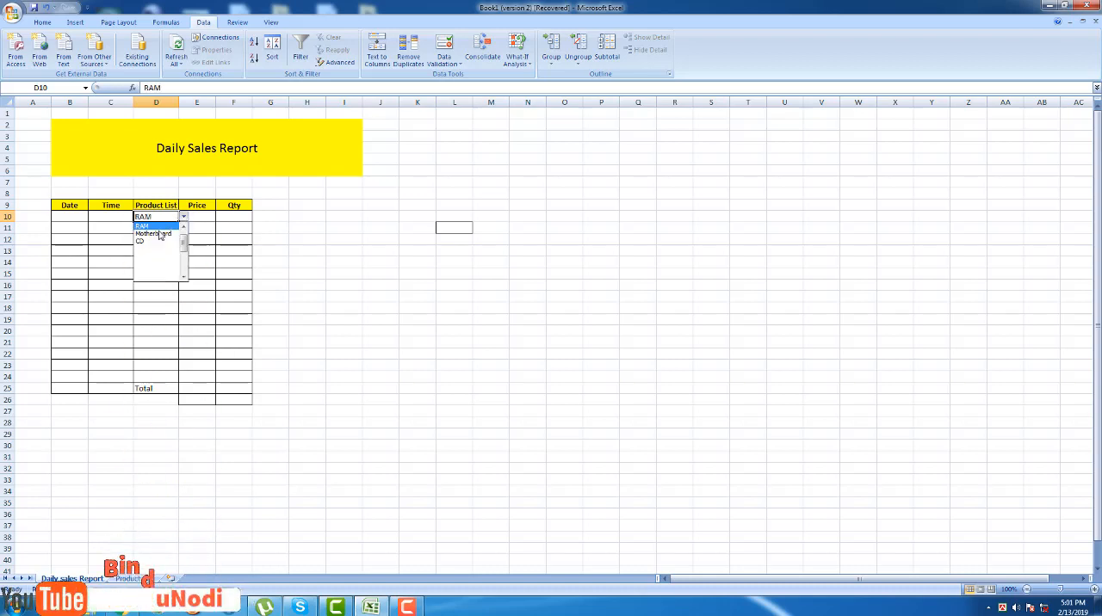
left_click(159, 234)
Auto-fit the width of column D to the selected product name.
left_click(296, 251)
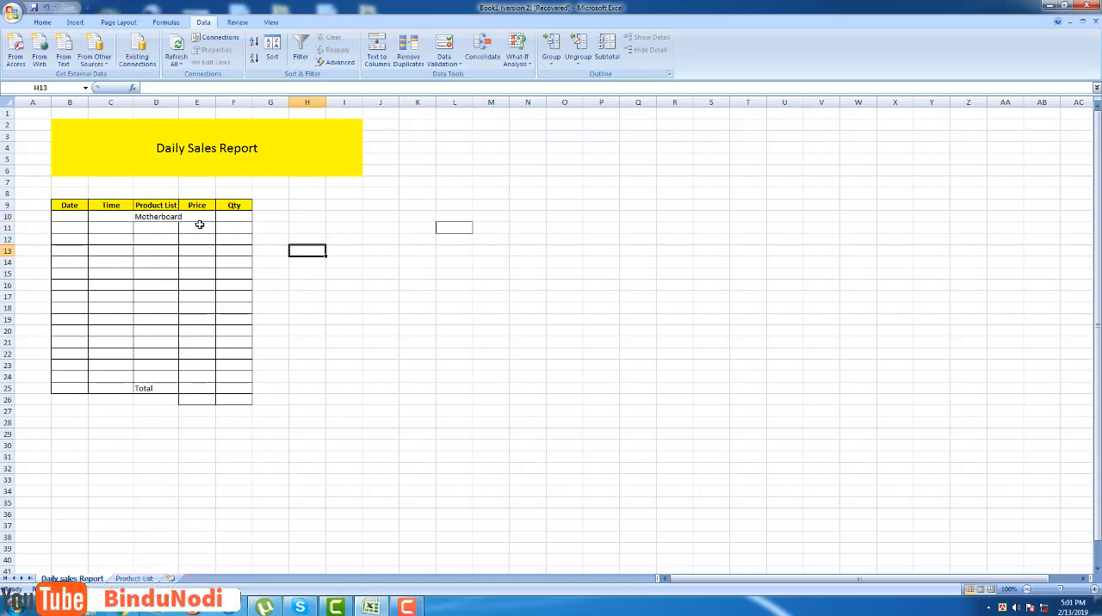
double_click(178, 102)
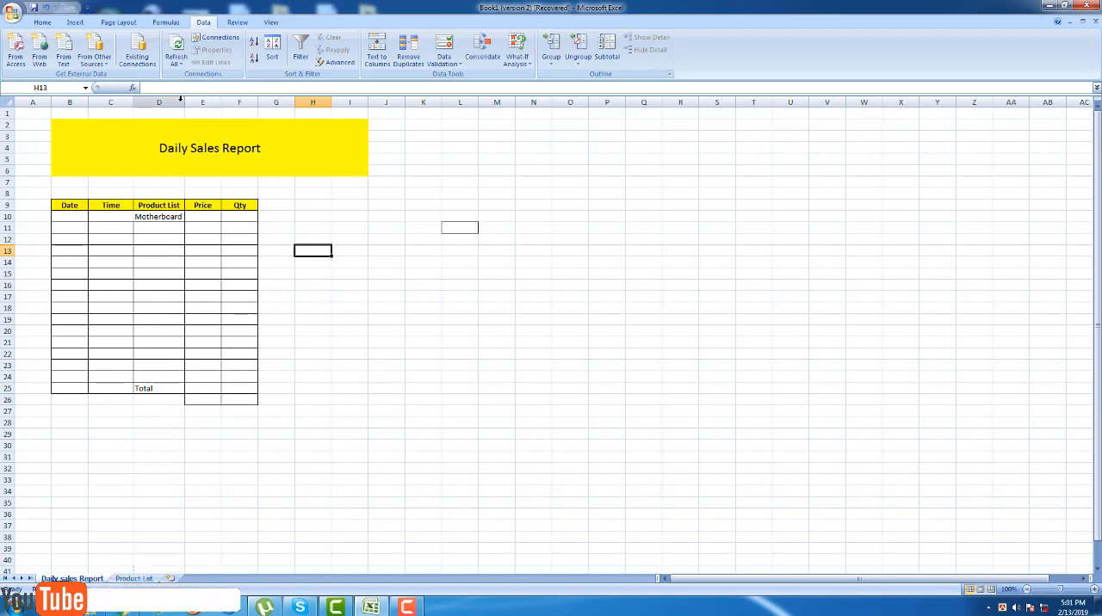
left_click(143, 216)
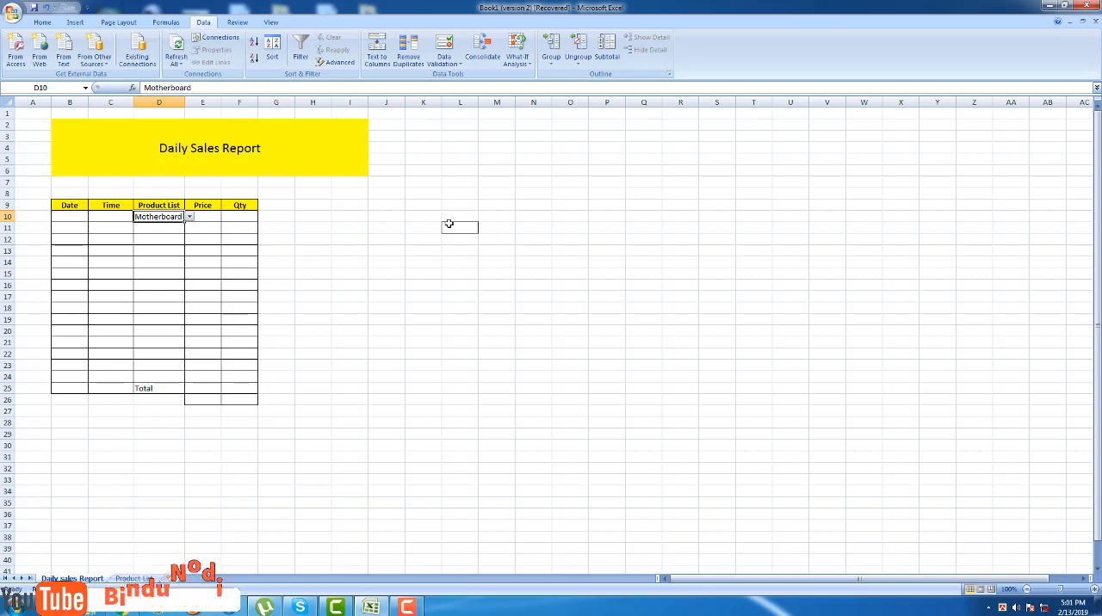
left_click(423, 217)
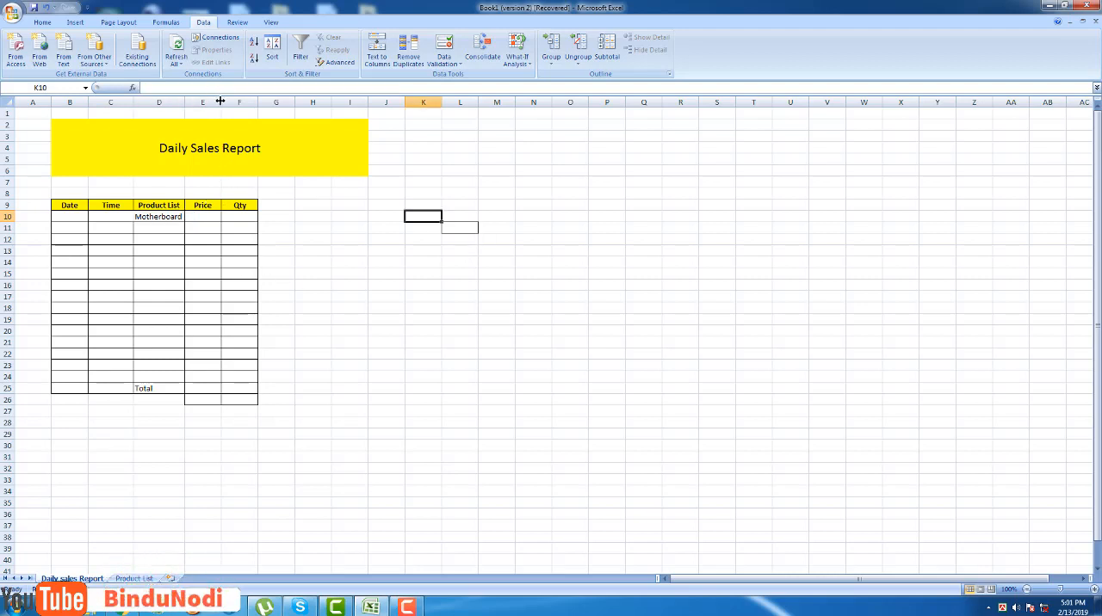
Widen the Price and Qty columns (E and F) of the sales report table.
left_click_drag(220, 102, 315, 102)
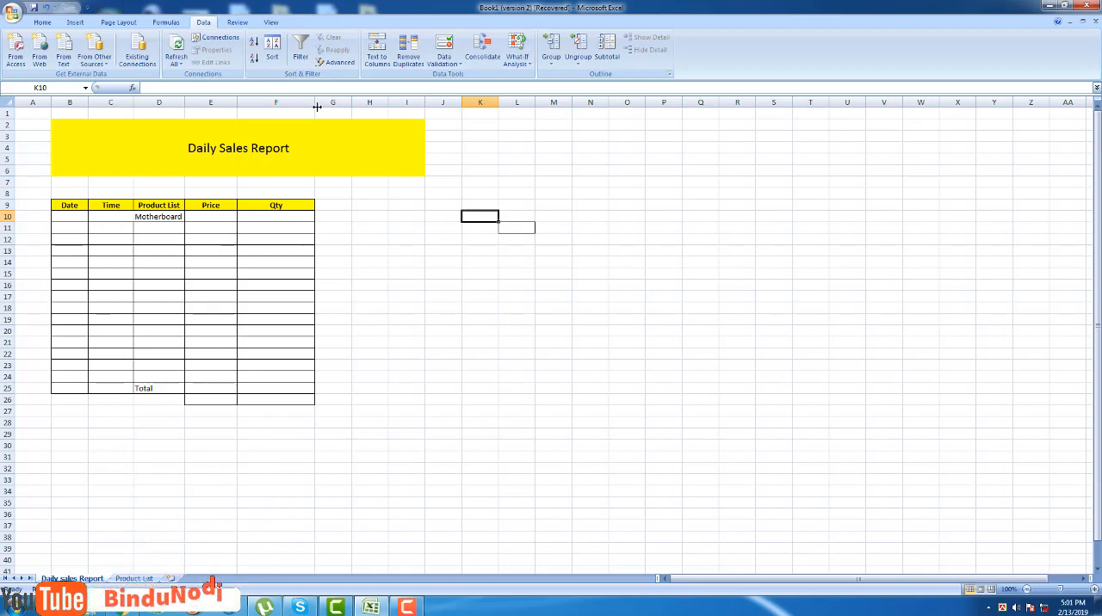
left_click(438, 271)
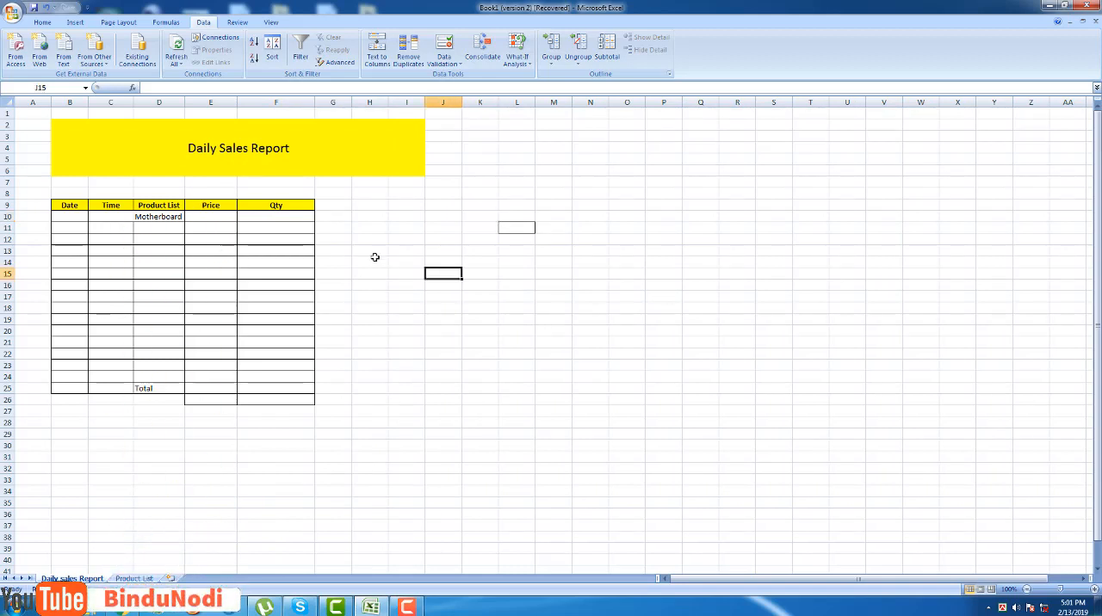
double_click(199, 215)
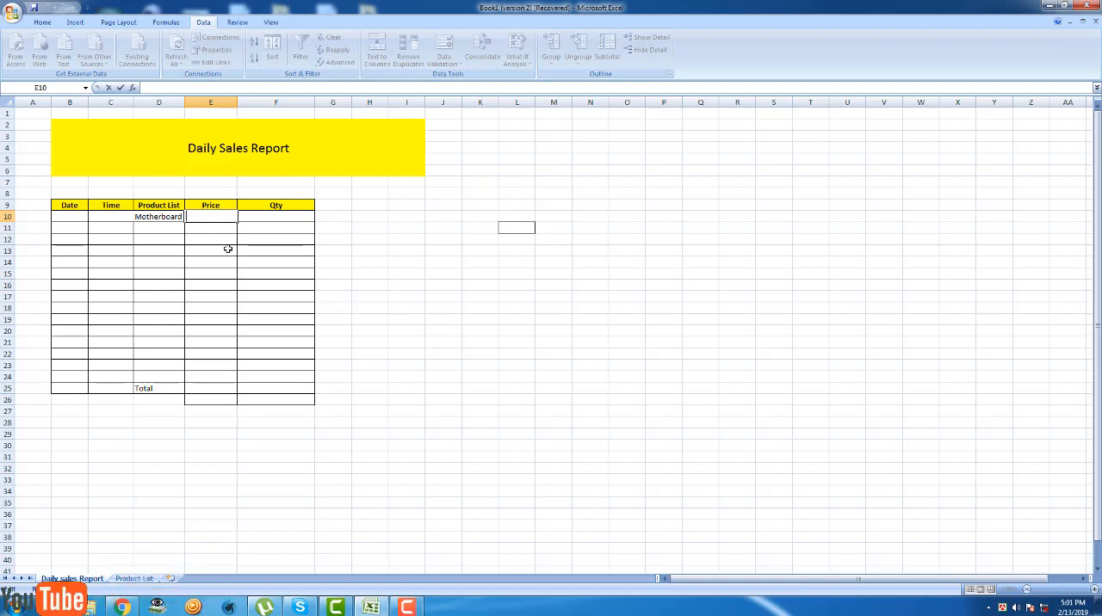
left_click(517, 331)
Choose DVD from the product dropdown in cell D10.
left_click(151, 217)
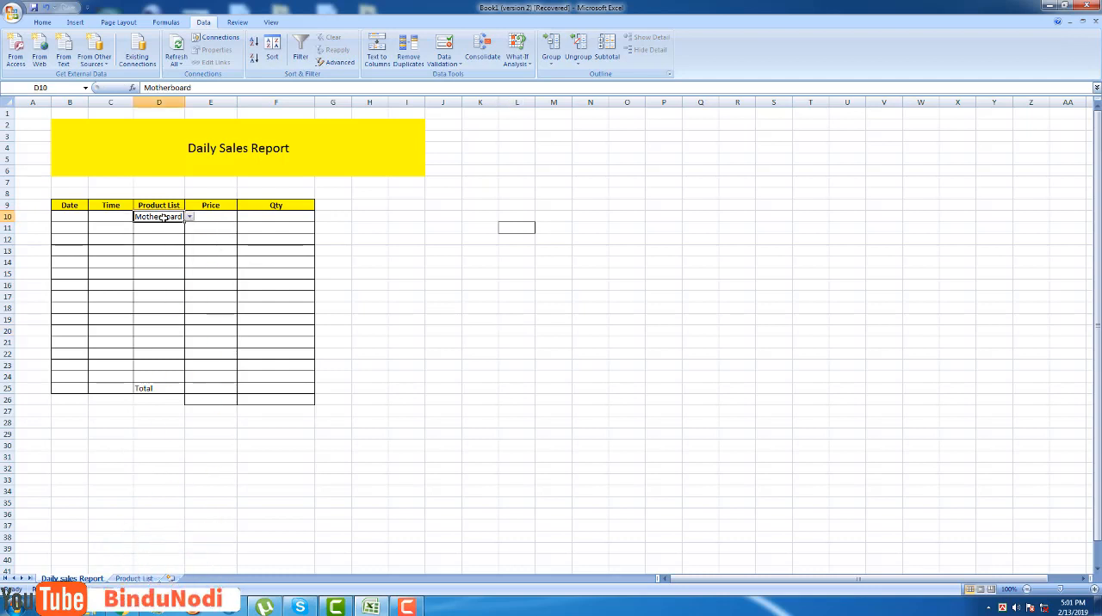
left_click(188, 221)
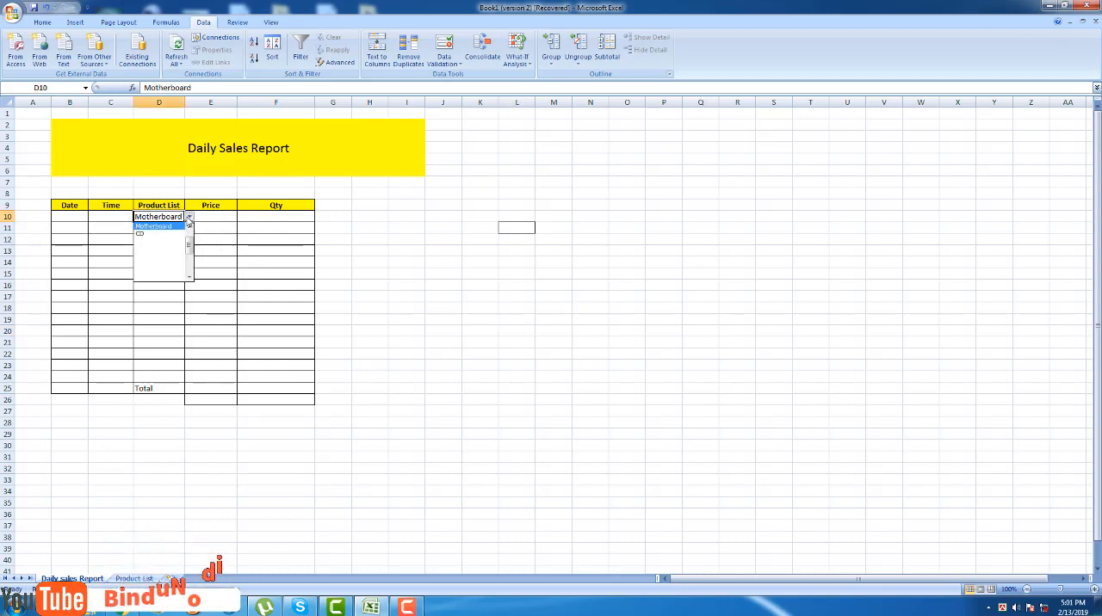
left_click_drag(189, 246, 189, 240)
left_click(141, 226)
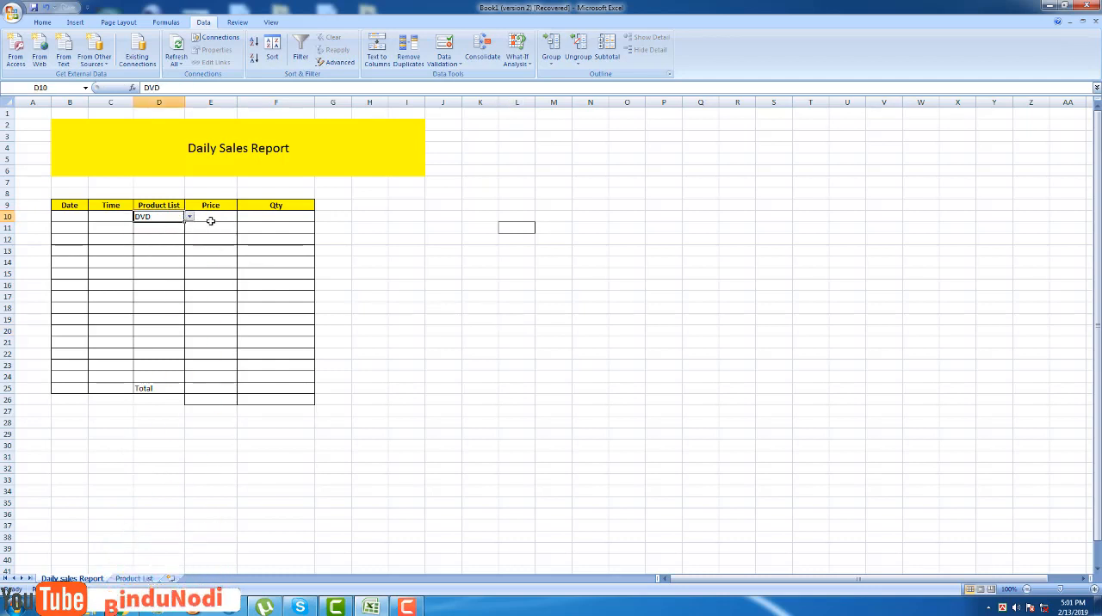
Start a VLOOKUP formula in Price cell E10 with D10 as the lookup value.
left_click(210, 218)
double_click(210, 218)
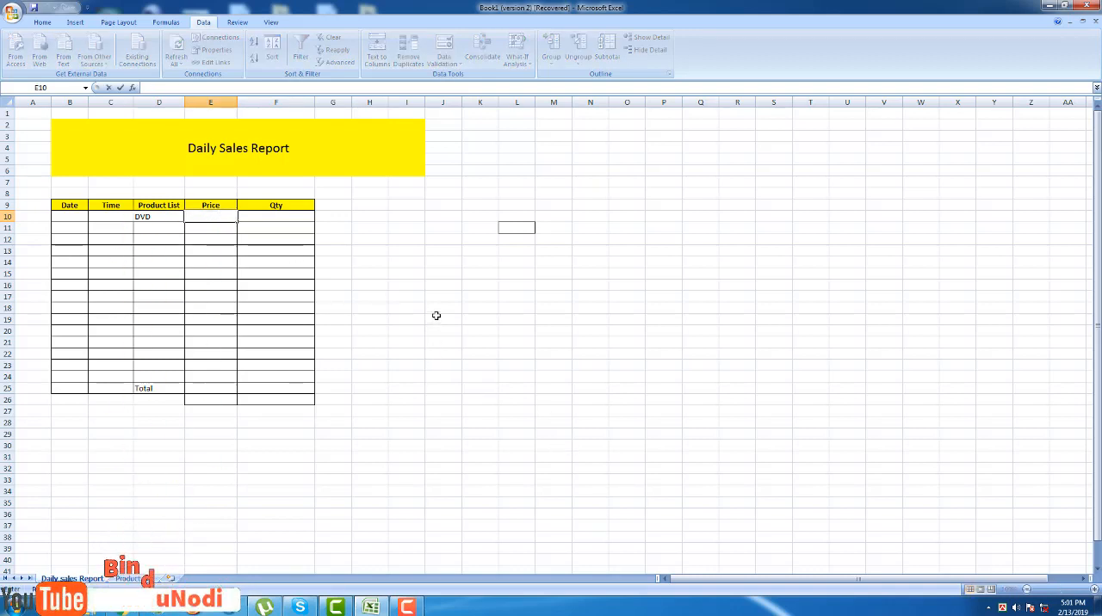
left_click(166, 215)
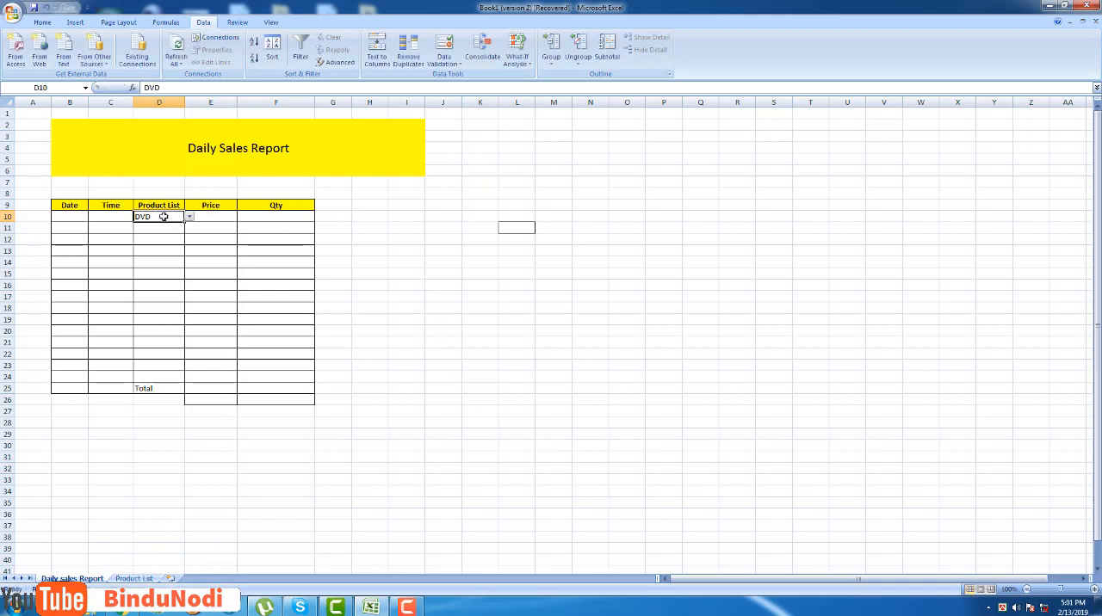
double_click(211, 218)
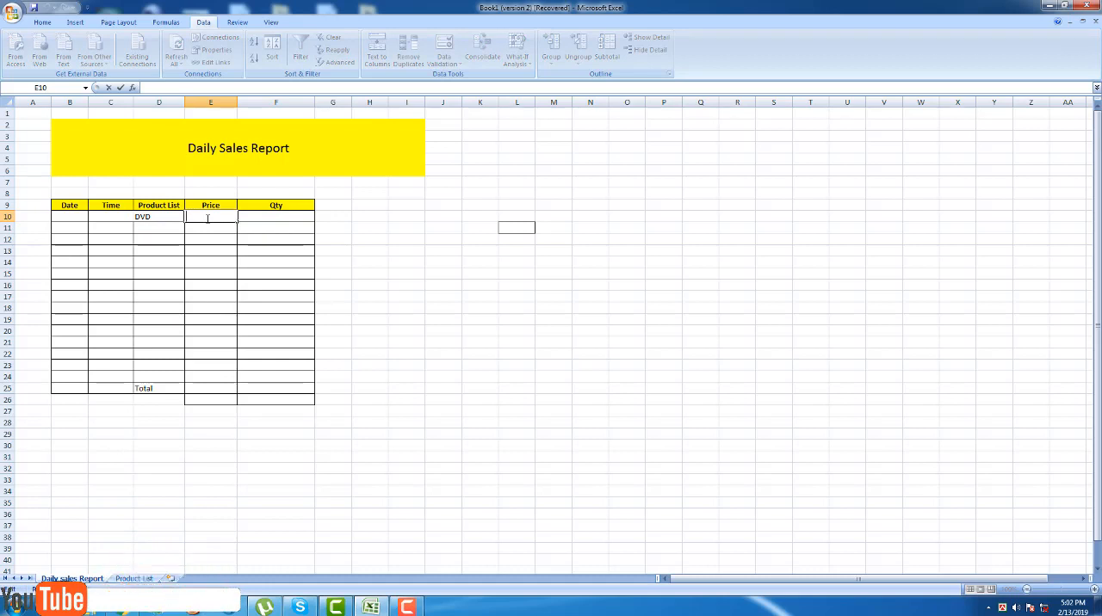
type("=v")
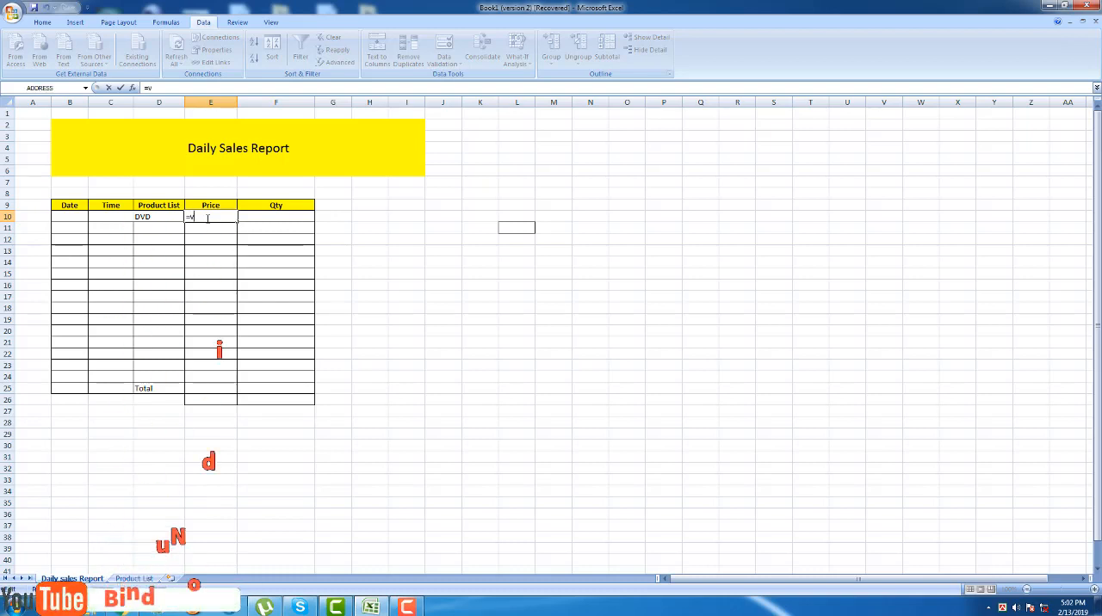
type("lo")
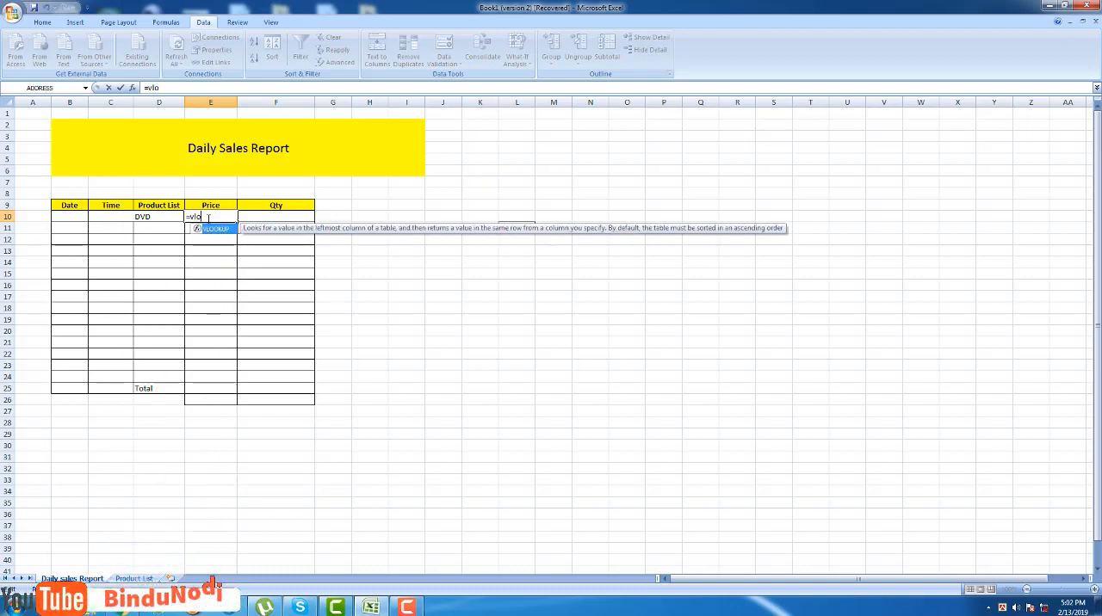
double_click(217, 229)
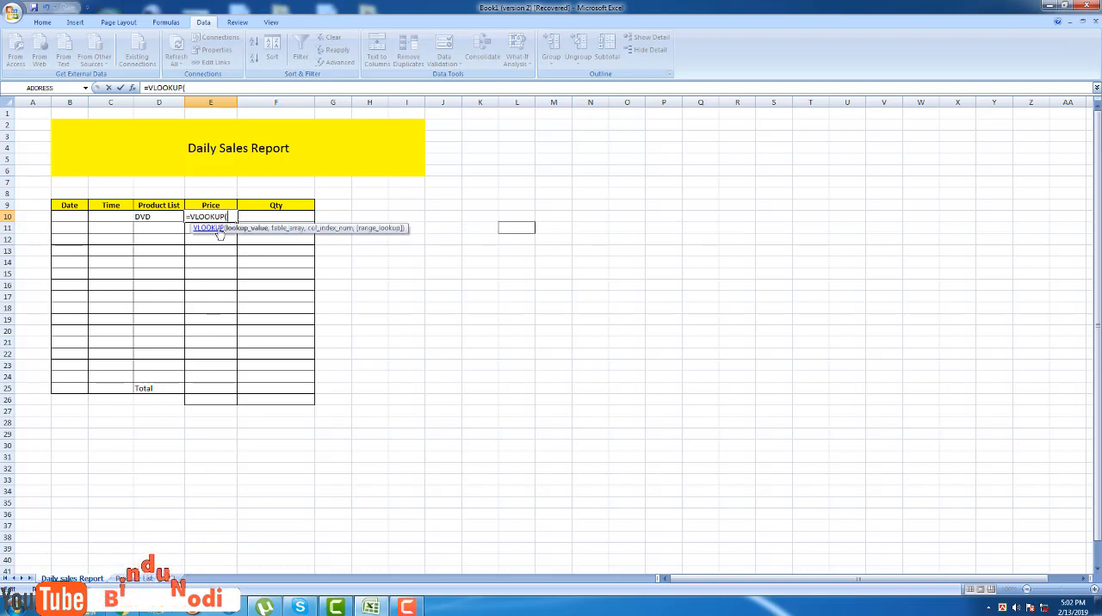
left_click(157, 216)
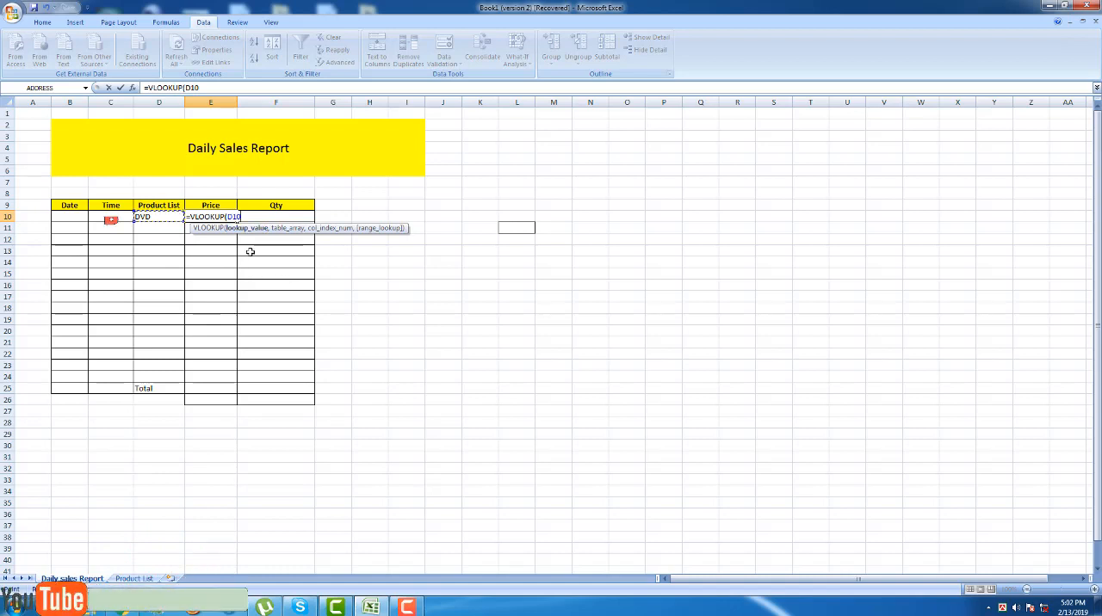
type(",")
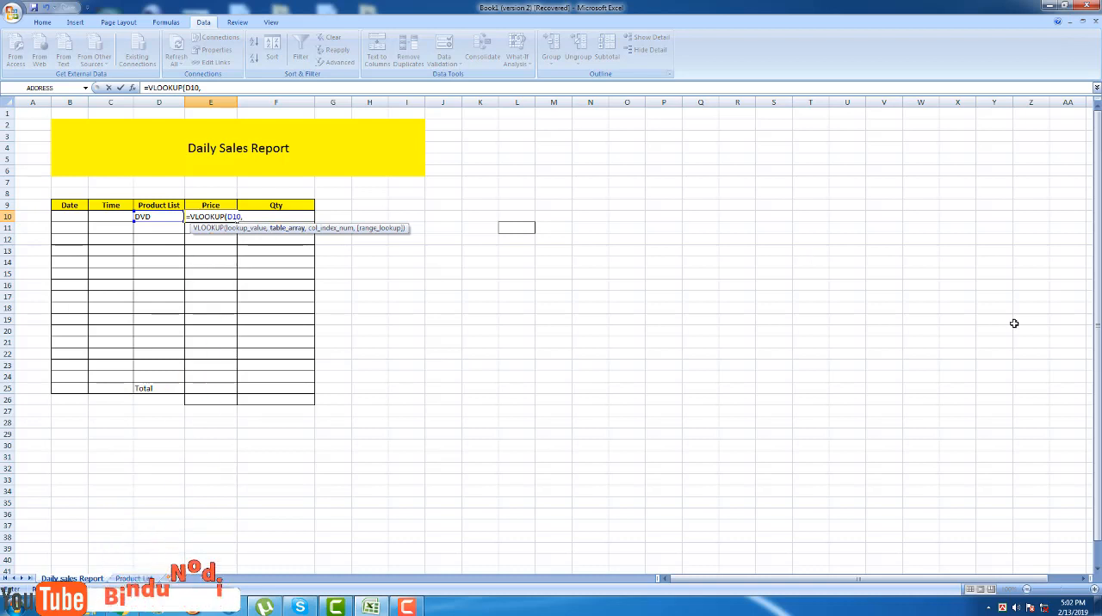
Use the range B7:D24 on the Product List sheet as the table array of the VLOOKUP formula.
left_click(129, 580)
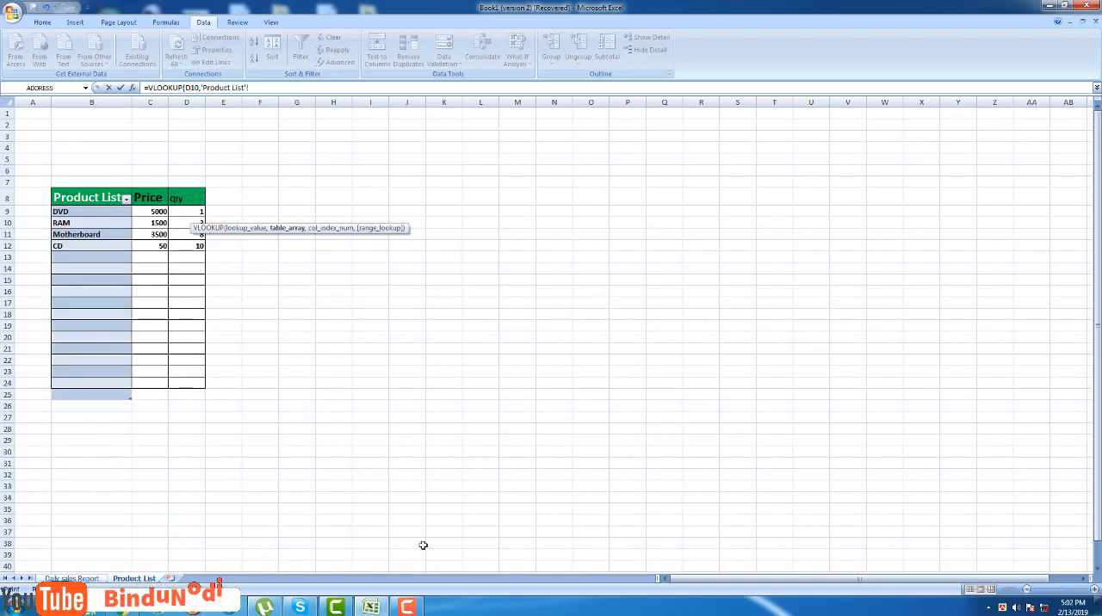
left_click(54, 190)
left_click(54, 190)
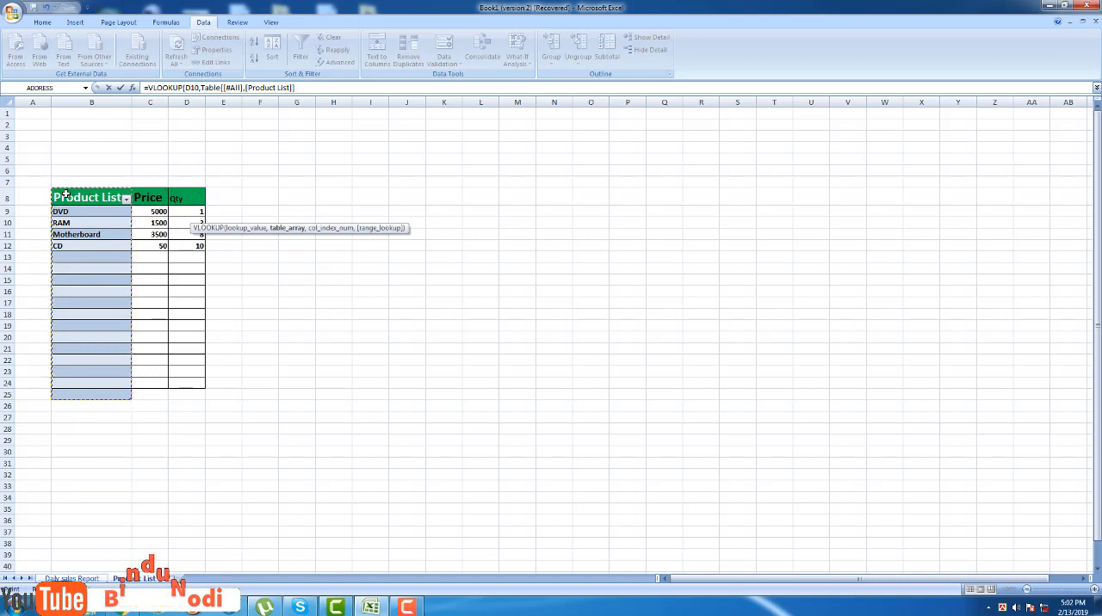
left_click(55, 190)
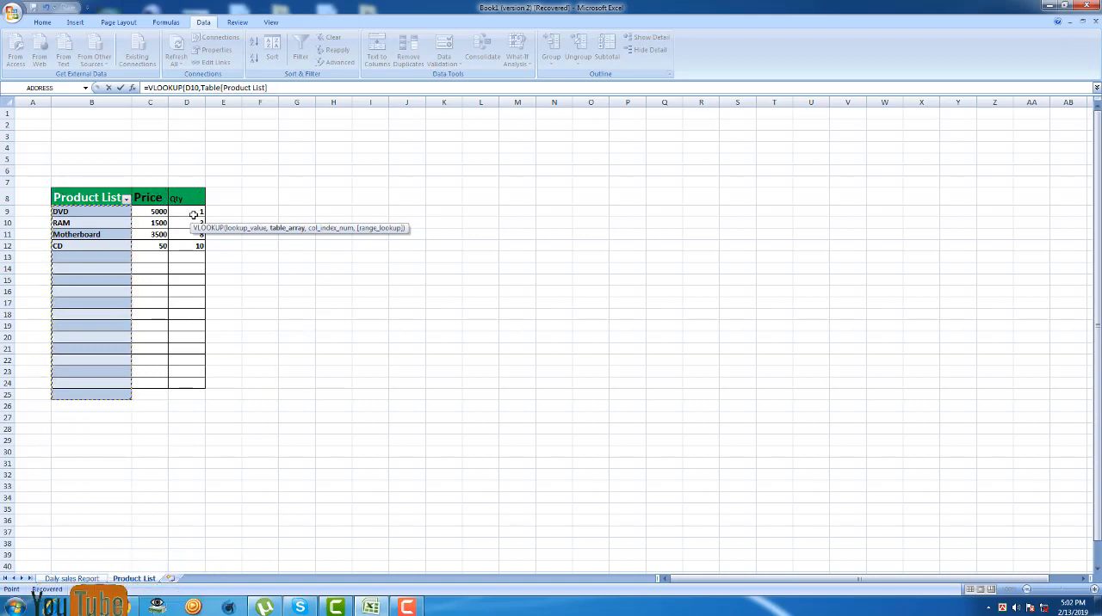
left_click(81, 212)
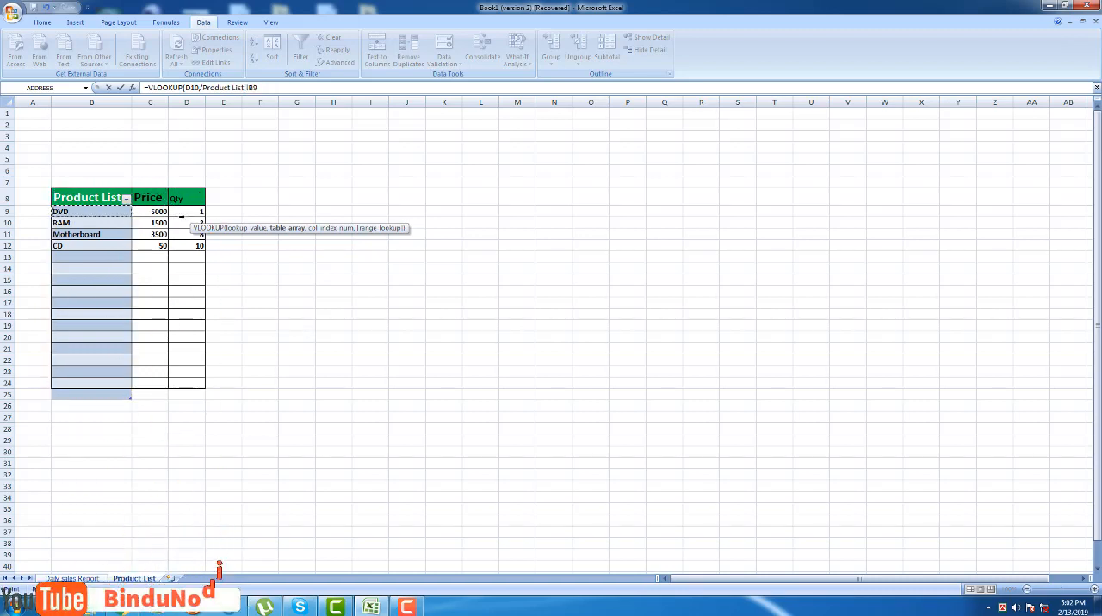
left_click_drag(81, 211, 81, 223)
left_click_drag(56, 184, 180, 387)
key("Return")
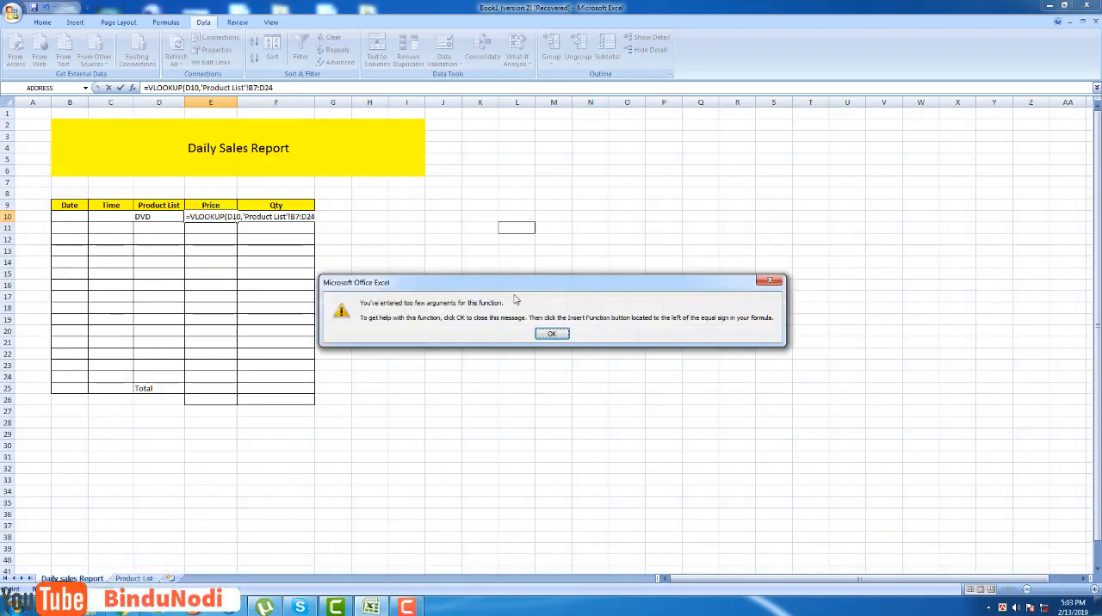
key("Return")
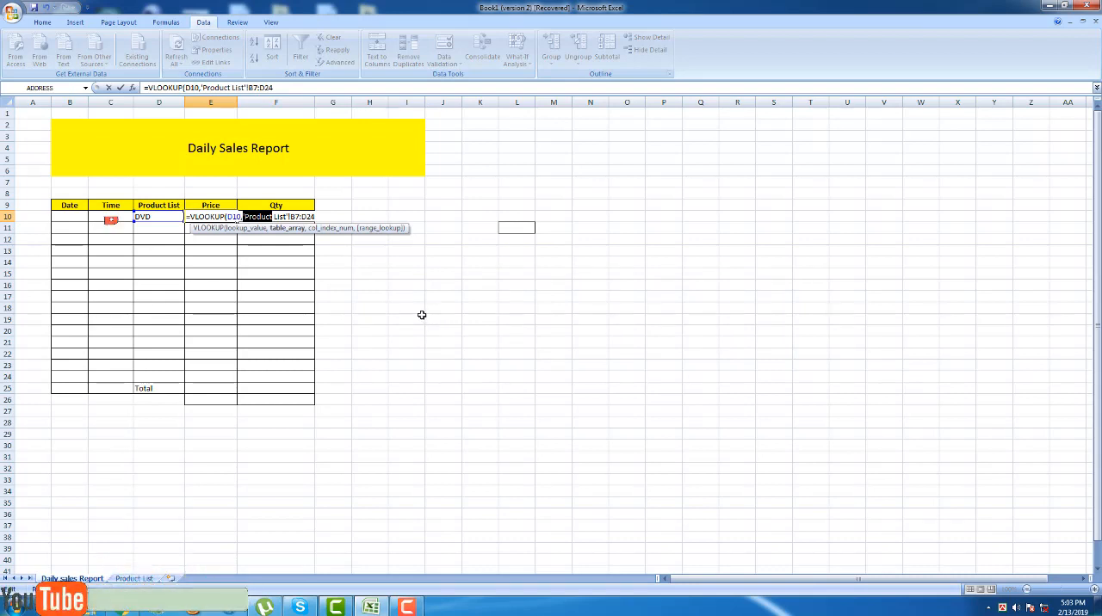
left_click(318, 217)
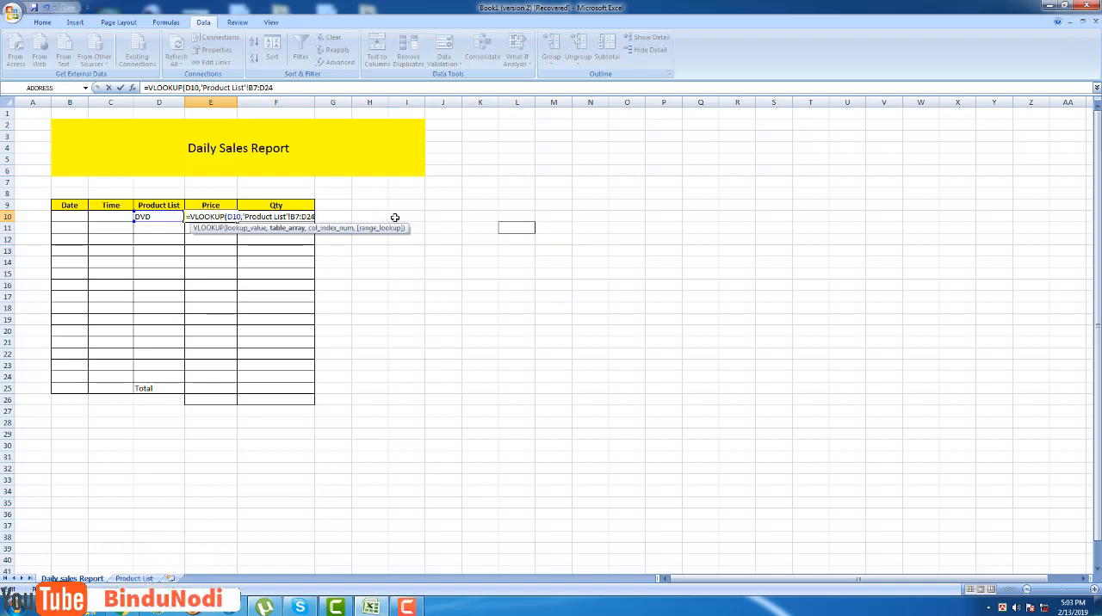
type(",")
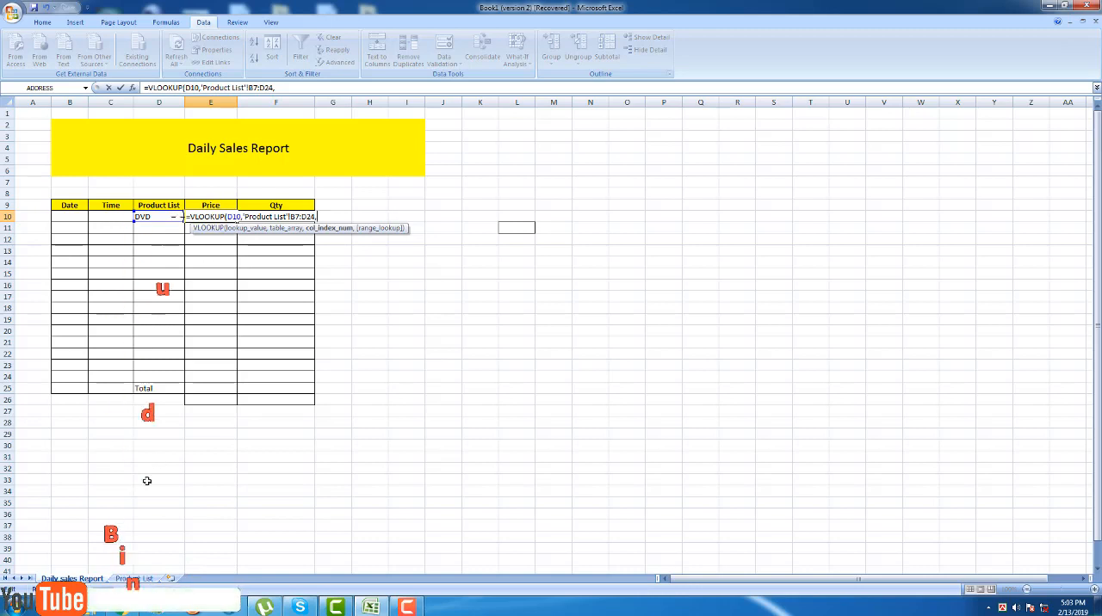
left_click(131, 578)
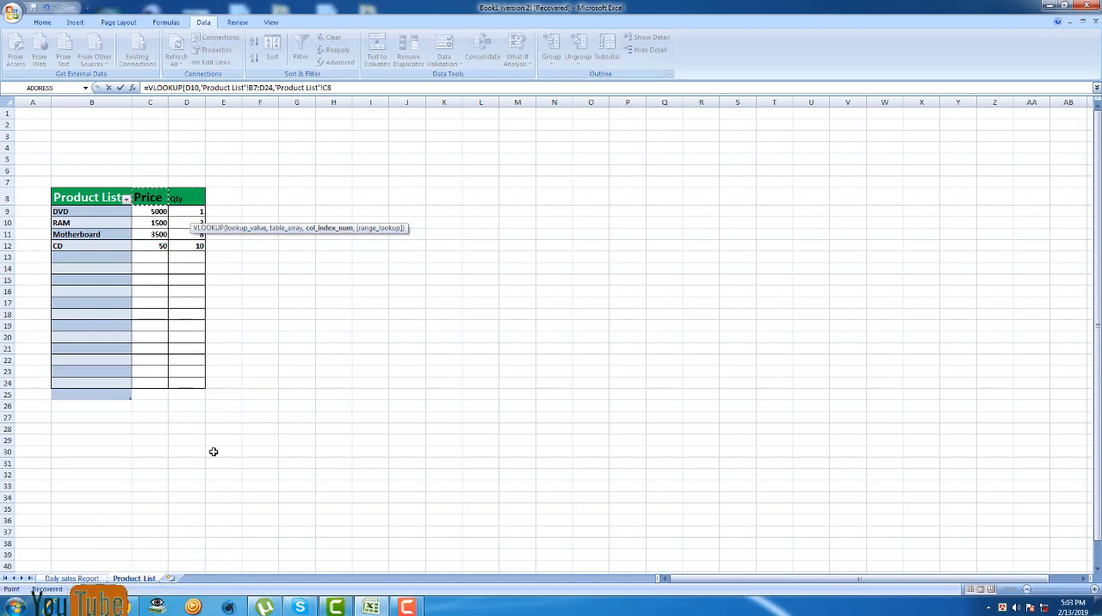
left_click(90, 579)
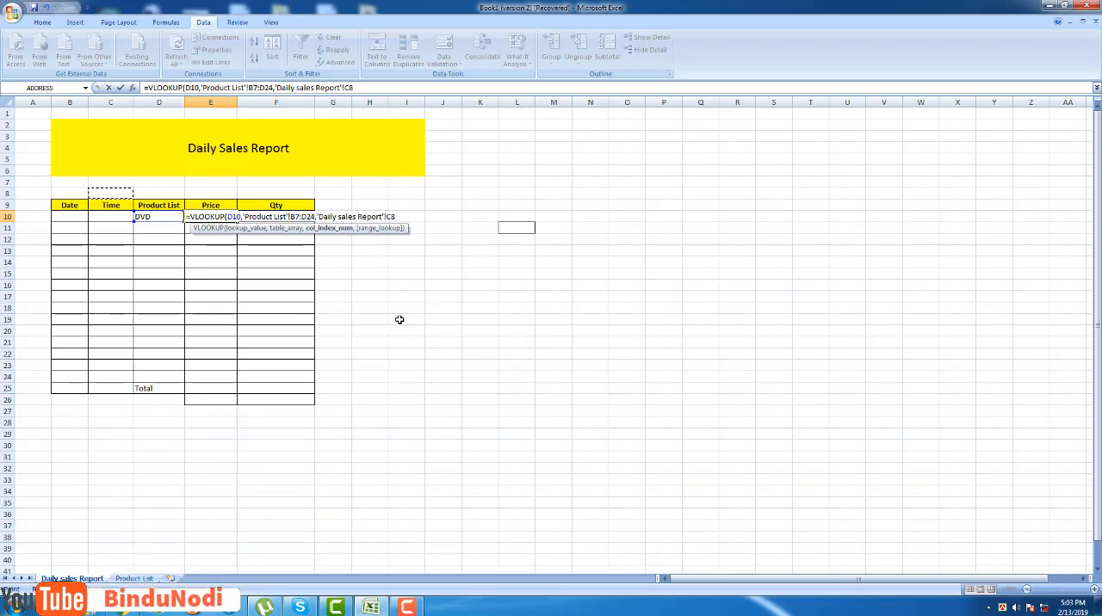
key("BackSpace")
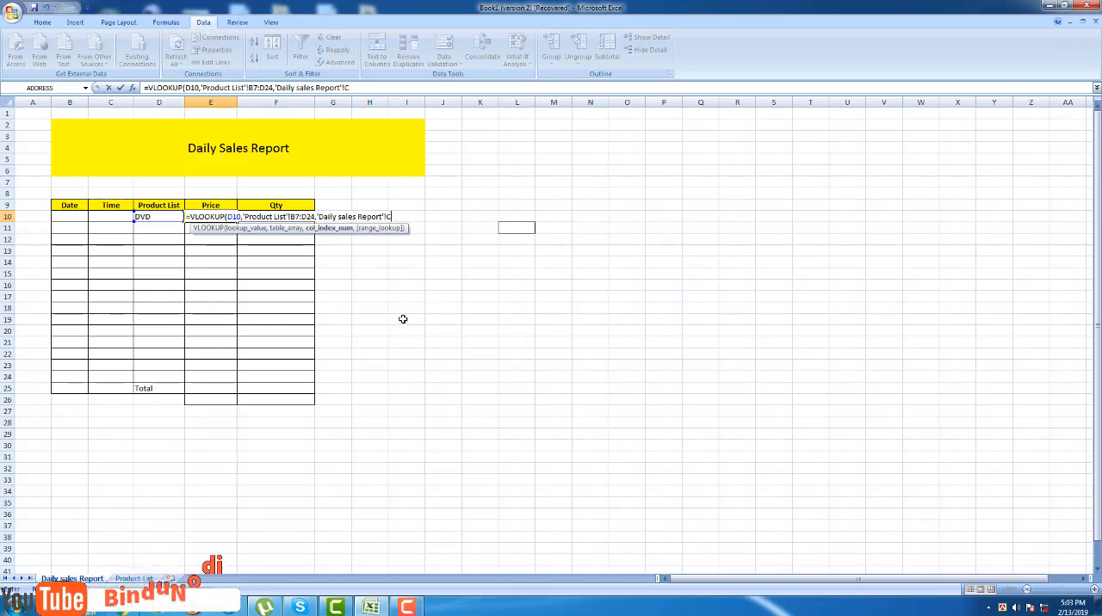
key("BackSpace")
key("BackSpace")
key("BackSpace")
key("BackSpace")
key("BackSpace")
key("BackSpace")
key("BackSpace")
key("BackSpace")
key("BackSpace")
key("BackSpace")
key("BackSpace")
key("BackSpace")
key("BackSpace")
key("BackSpace")
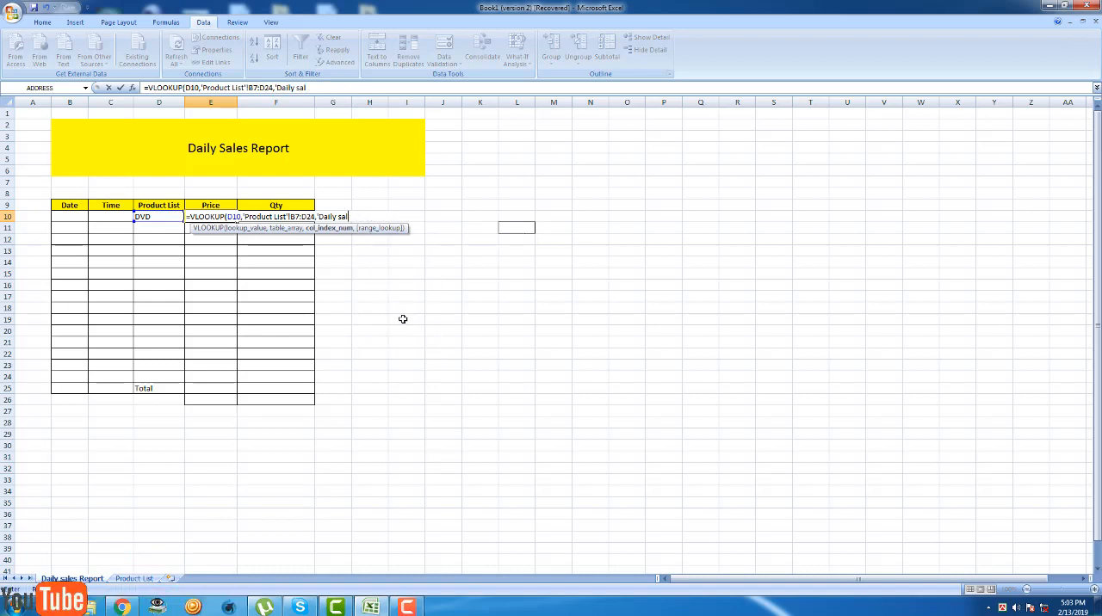
key("BackSpace")
key("BackSpace")
key("BackSpace")
key("BackSpace")
key("BackSpace")
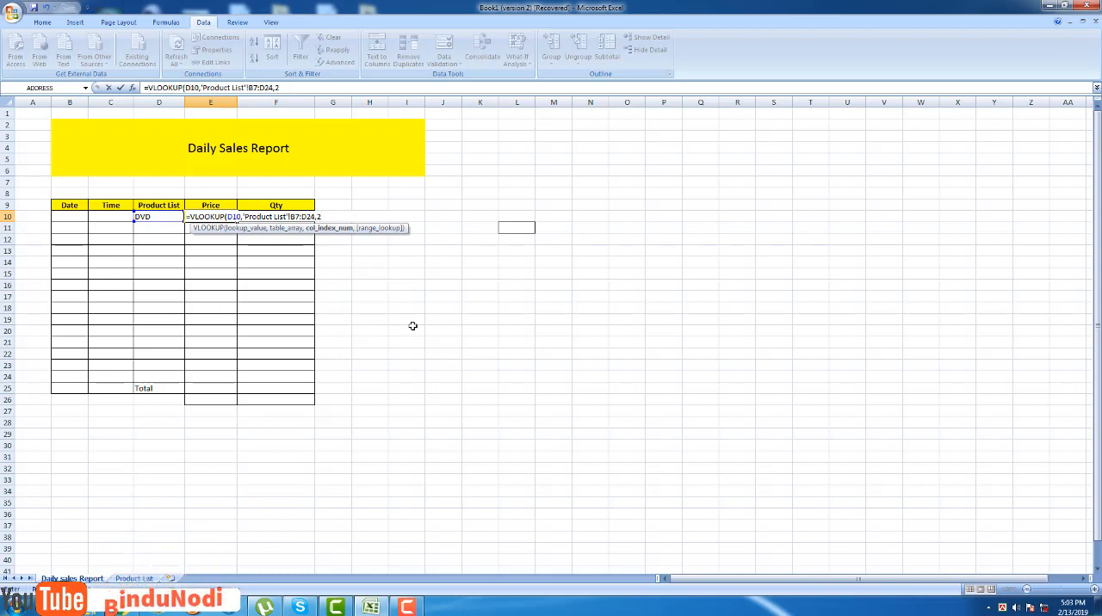
Complete the VLOOKUP formula in E10 with column index 2 and FALSE for an exact match.
type(",")
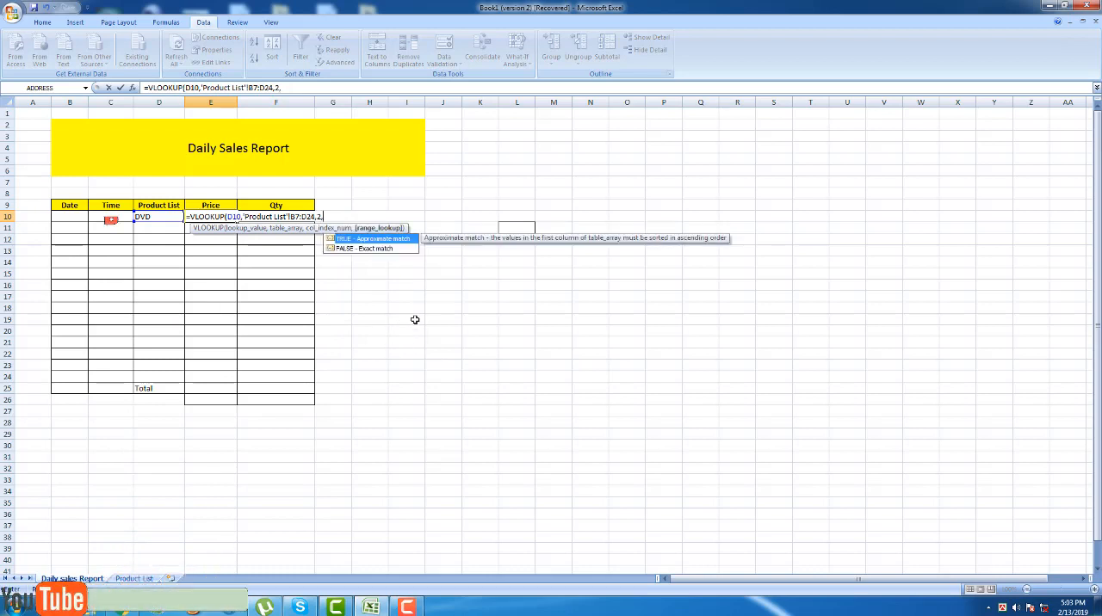
left_click(384, 250)
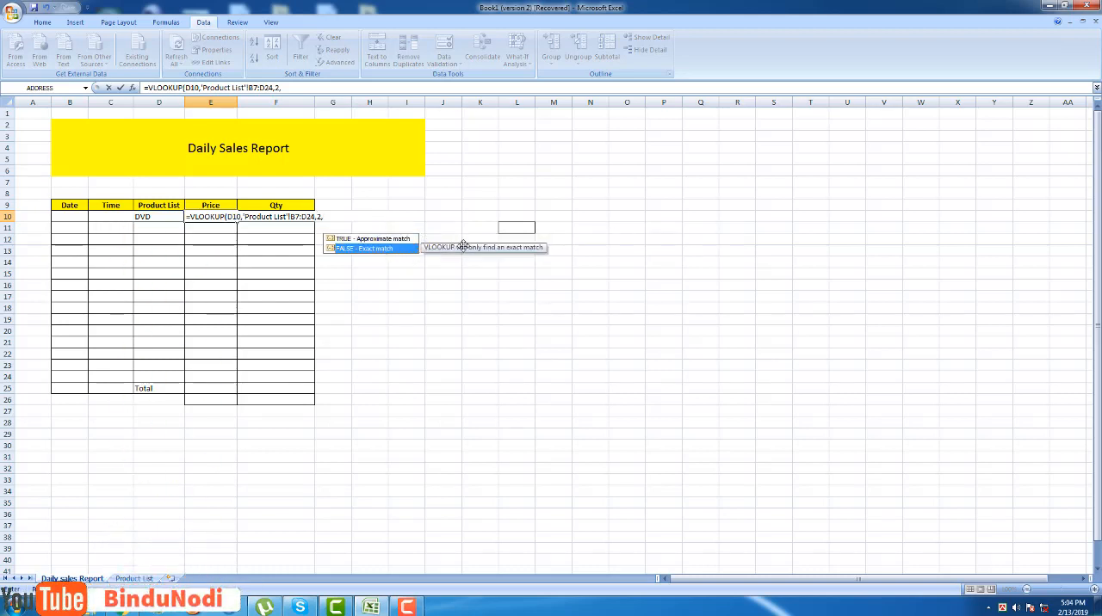
double_click(386, 252)
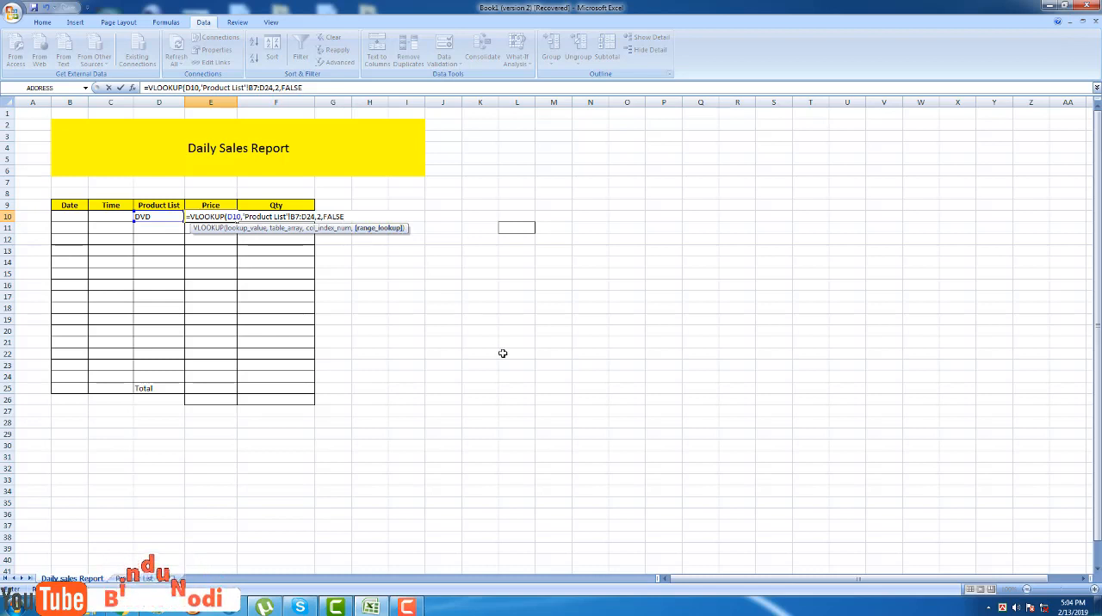
type("0")
key("BackSpace")
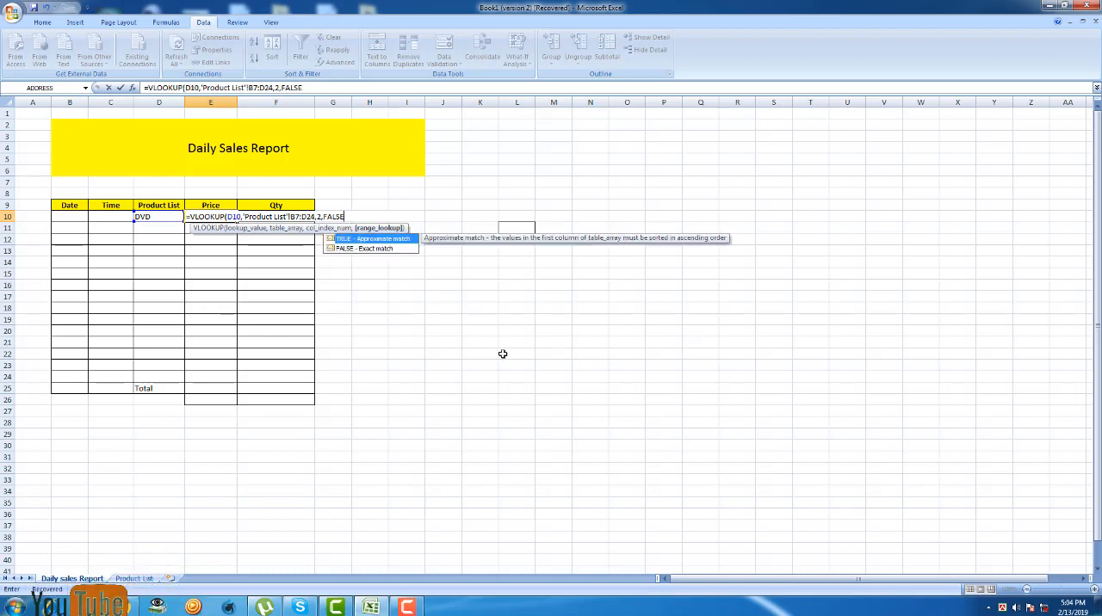
key("Return")
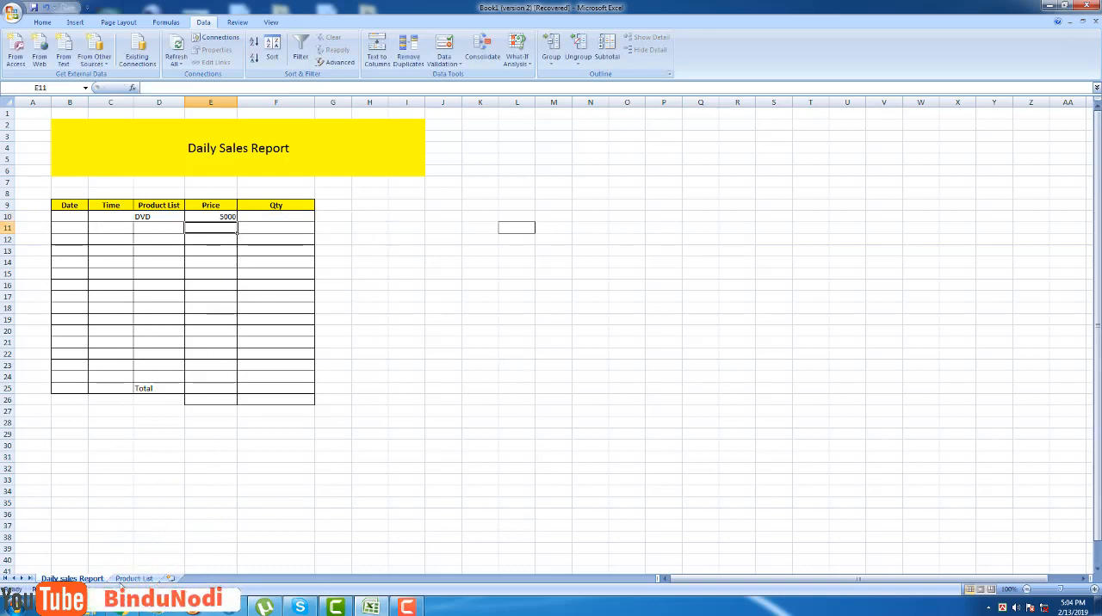
Check the looked-up price in cell E10 against the DVD price on the Product List sheet.
left_click(133, 578)
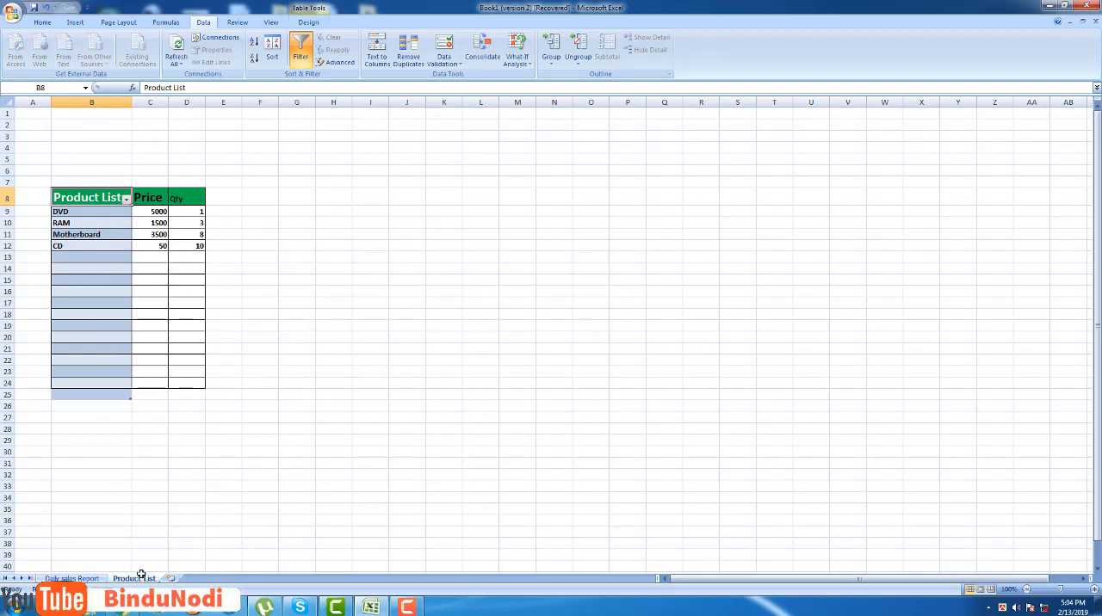
left_click(72, 579)
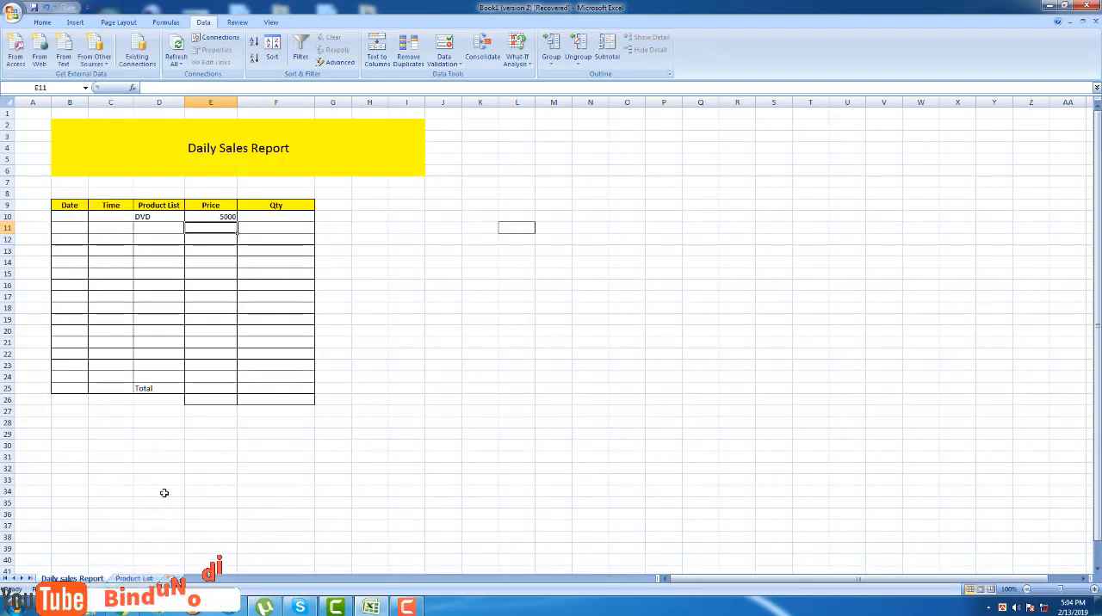
left_click(277, 217)
left_click(226, 215)
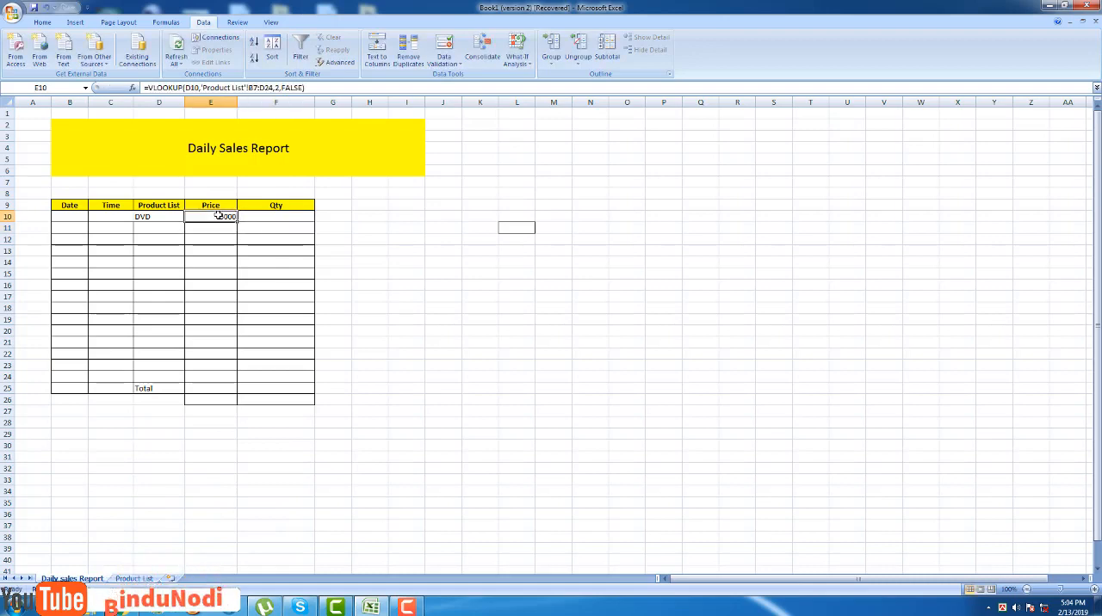
Copy the VLOOKUP formula from Price cell E10 into Qty cell F10 and inspect the pasted formula's references.
right_click(222, 216)
left_click(262, 236)
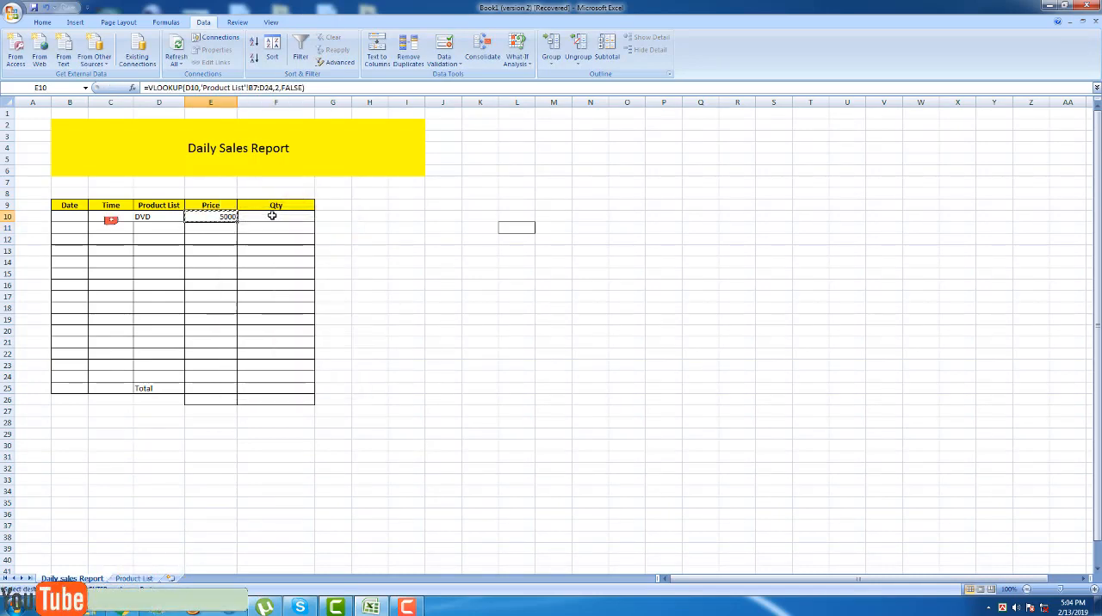
left_click(275, 217)
right_click(275, 218)
left_click(303, 252)
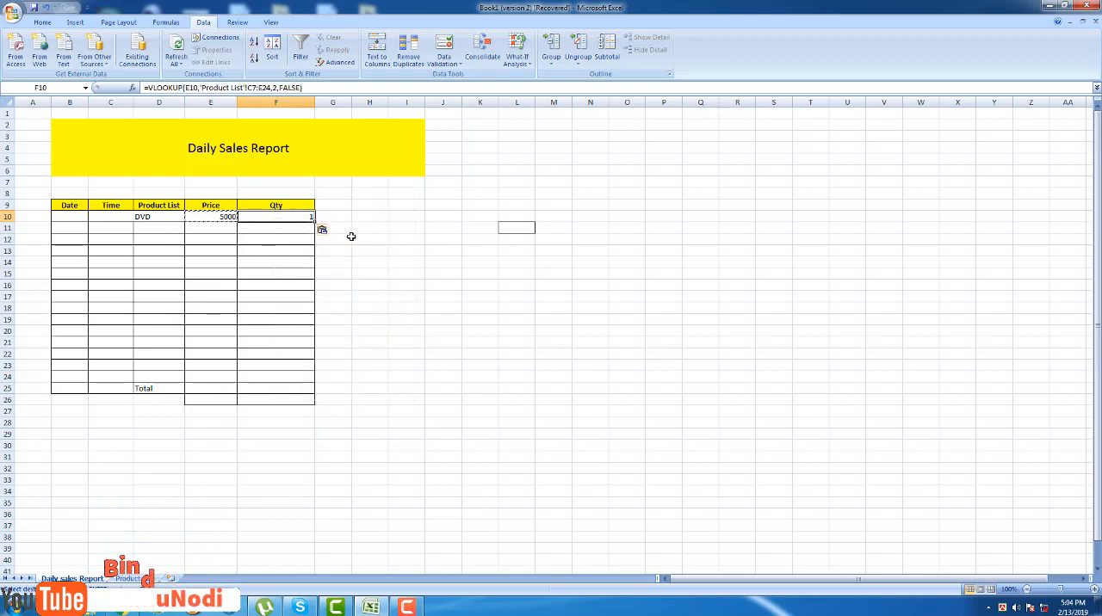
double_click(282, 217)
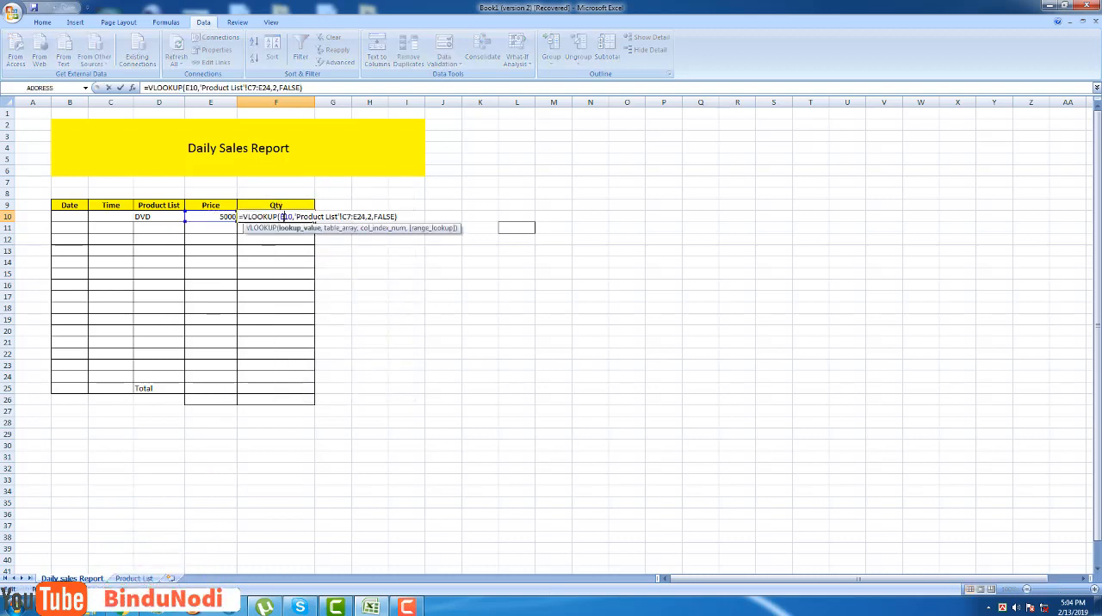
left_click(450, 298)
left_click(272, 209)
left_click(270, 221)
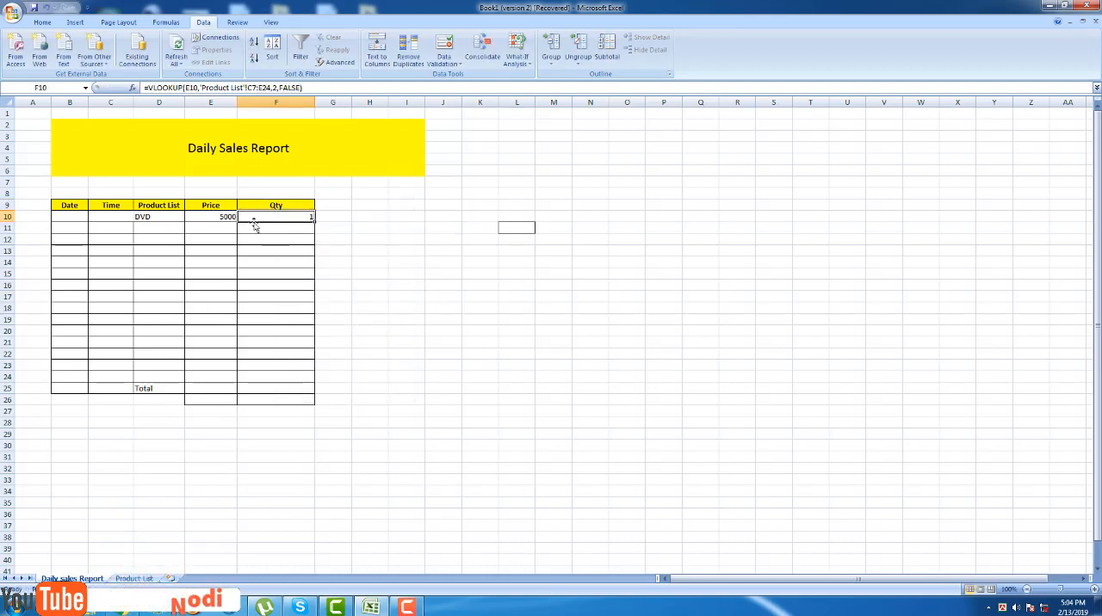
Test the lookups by changing the product in D10 to RAM, Motherboard and finally CD.
left_click(174, 216)
left_click(189, 217)
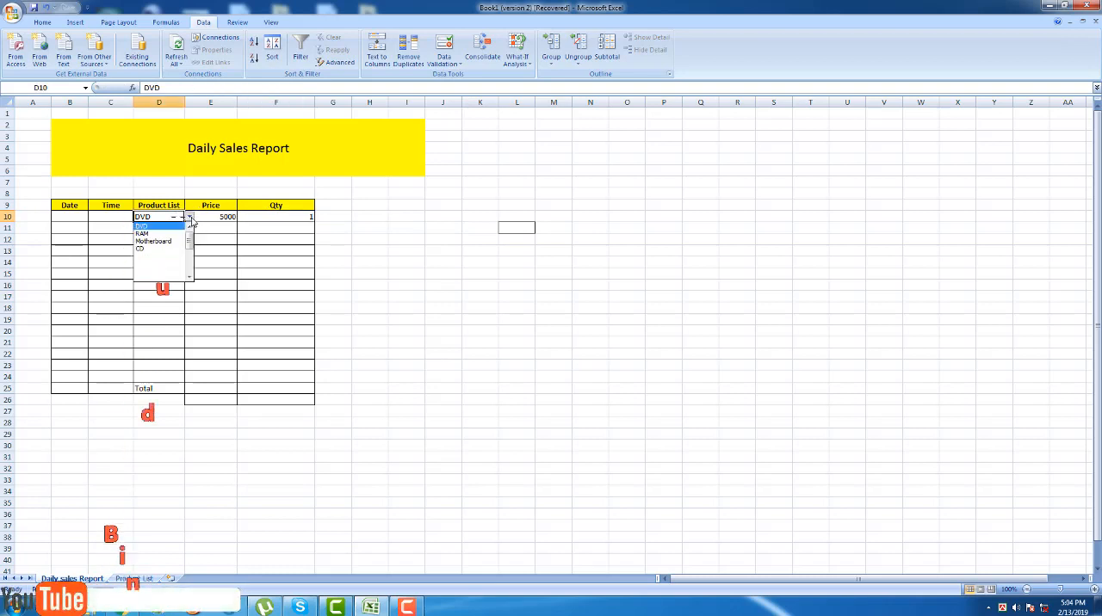
left_click(177, 240)
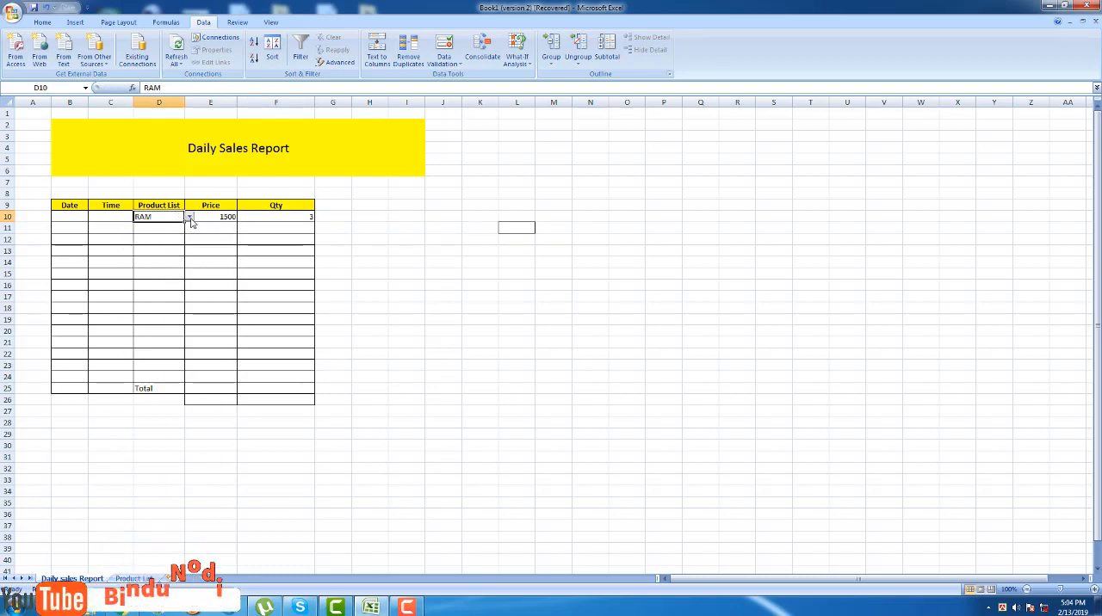
left_click(189, 217)
left_click(177, 244)
left_click(422, 281)
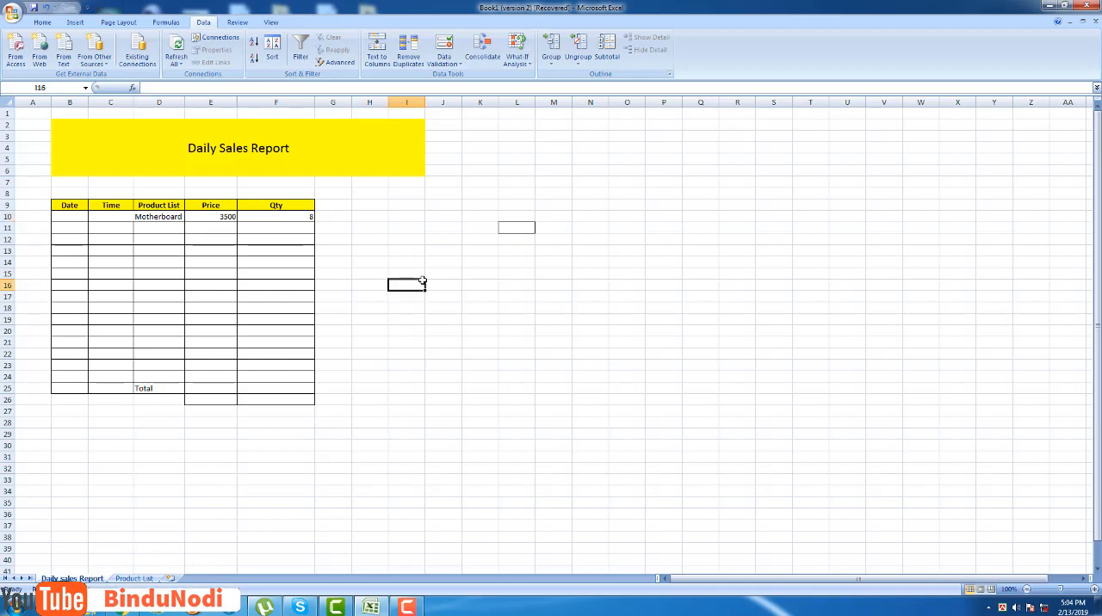
left_click(158, 217)
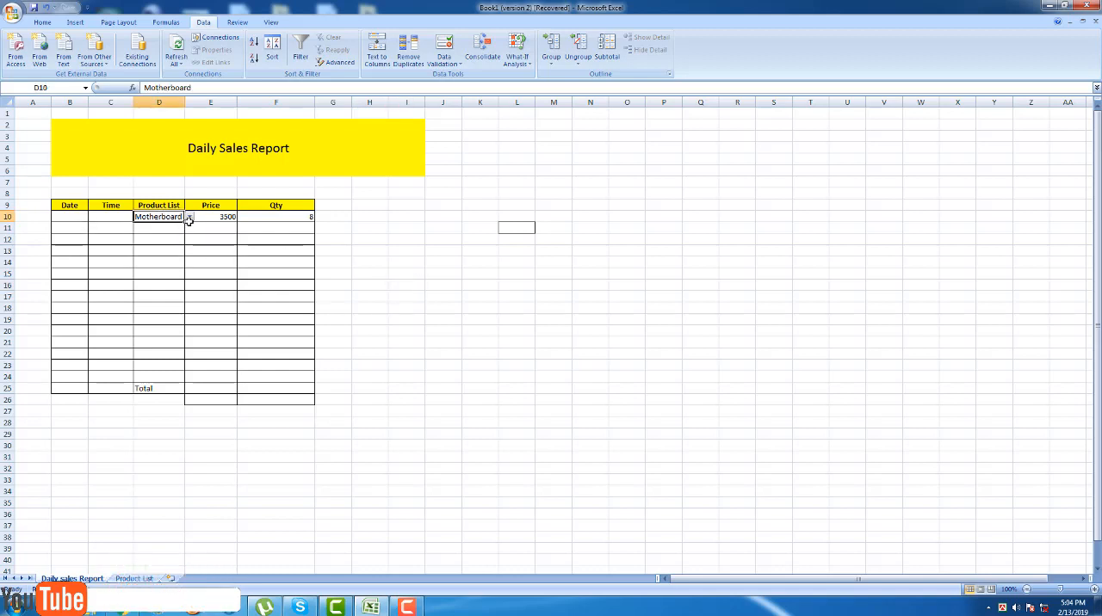
left_click(190, 219)
left_click(160, 230)
left_click(453, 287)
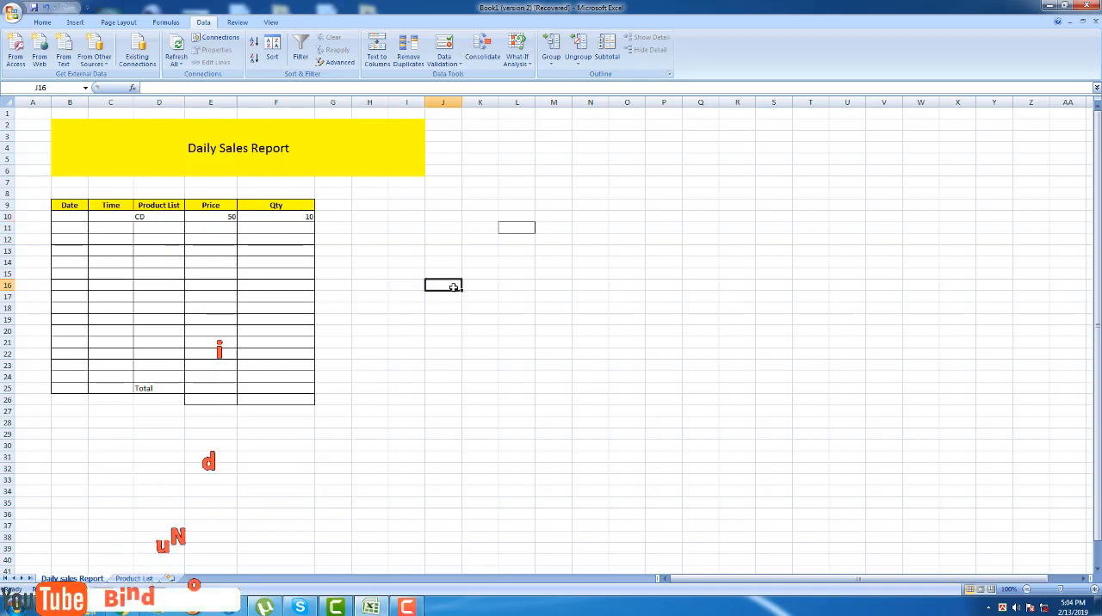
left_click(148, 217)
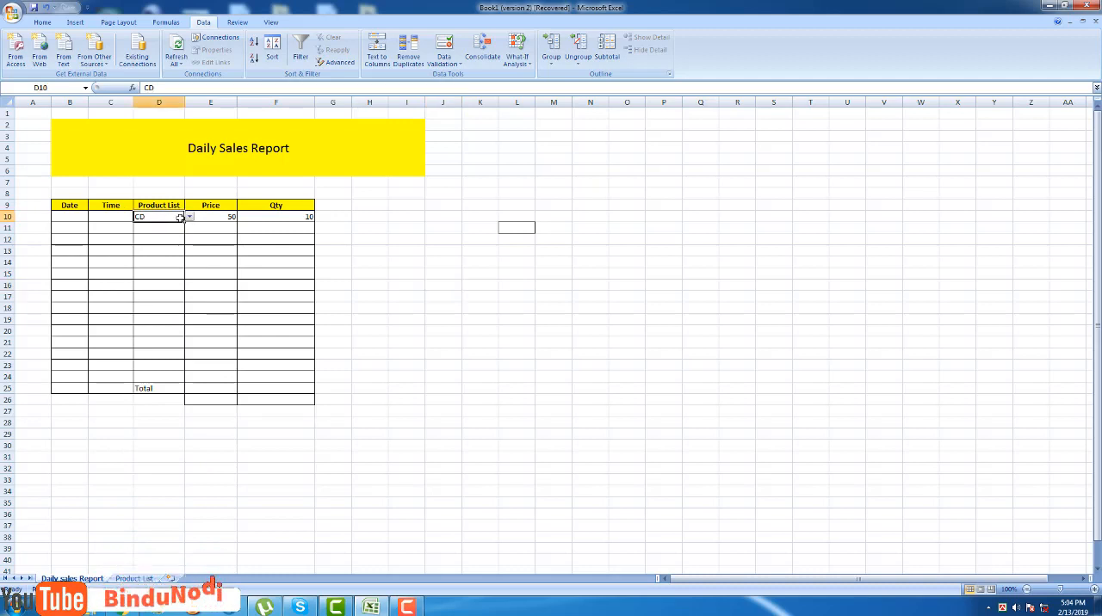
Enter the date 2/13/2019 in cell B10 and fit the width of column B to its contents.
left_click(67, 216)
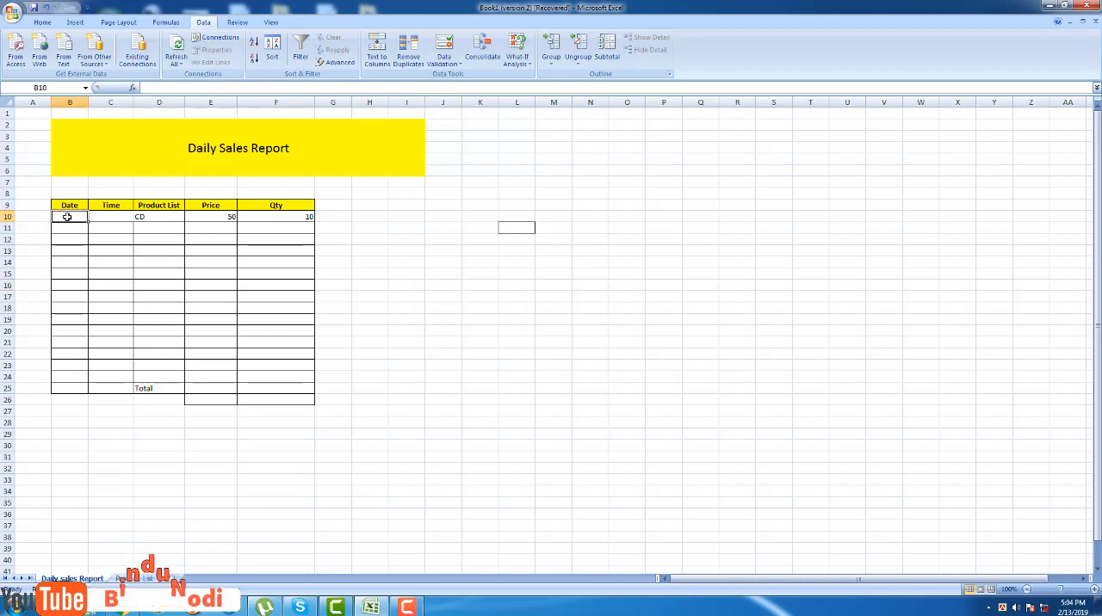
double_click(67, 216)
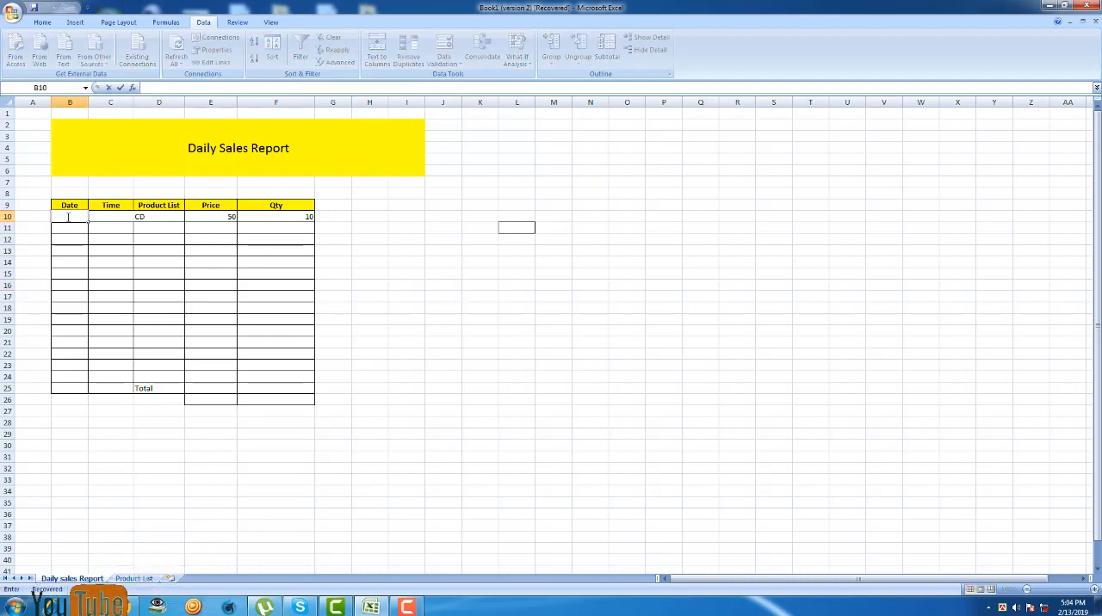
type("2/13/2019")
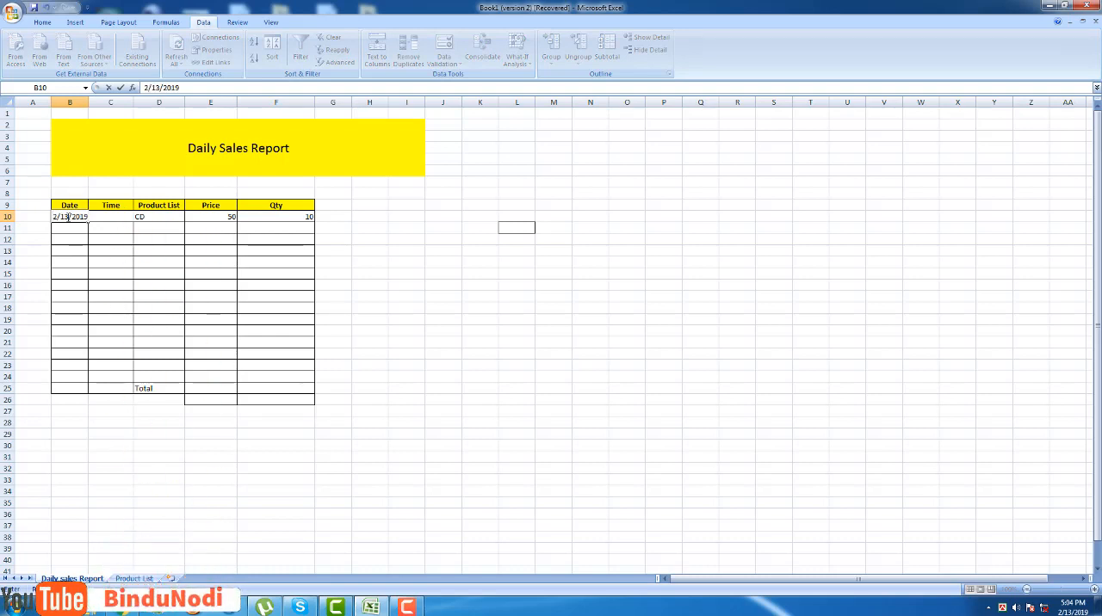
double_click(106, 217)
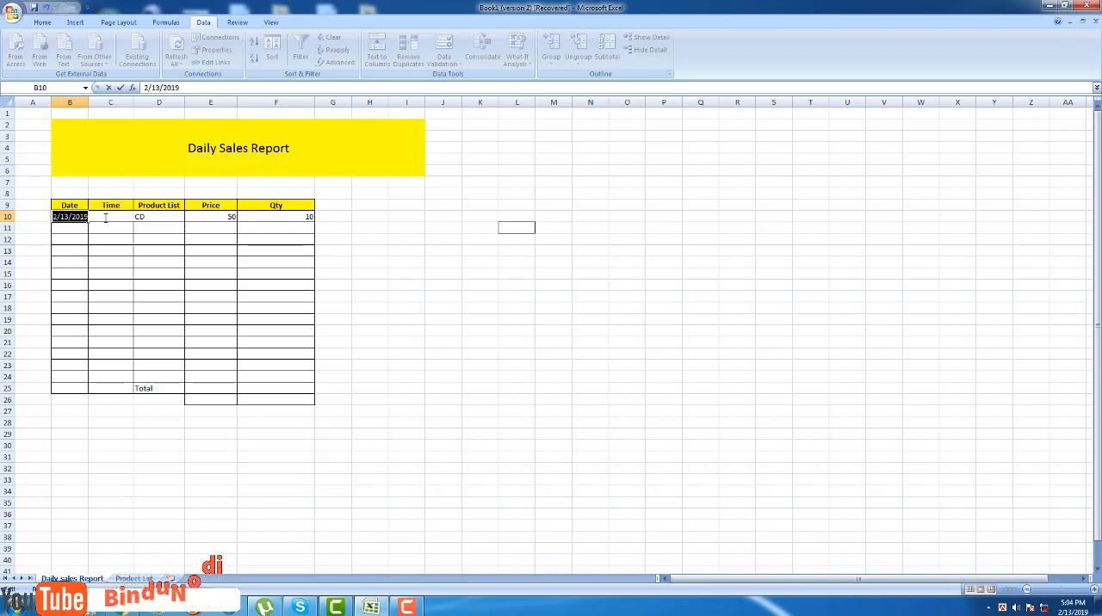
left_click(106, 217)
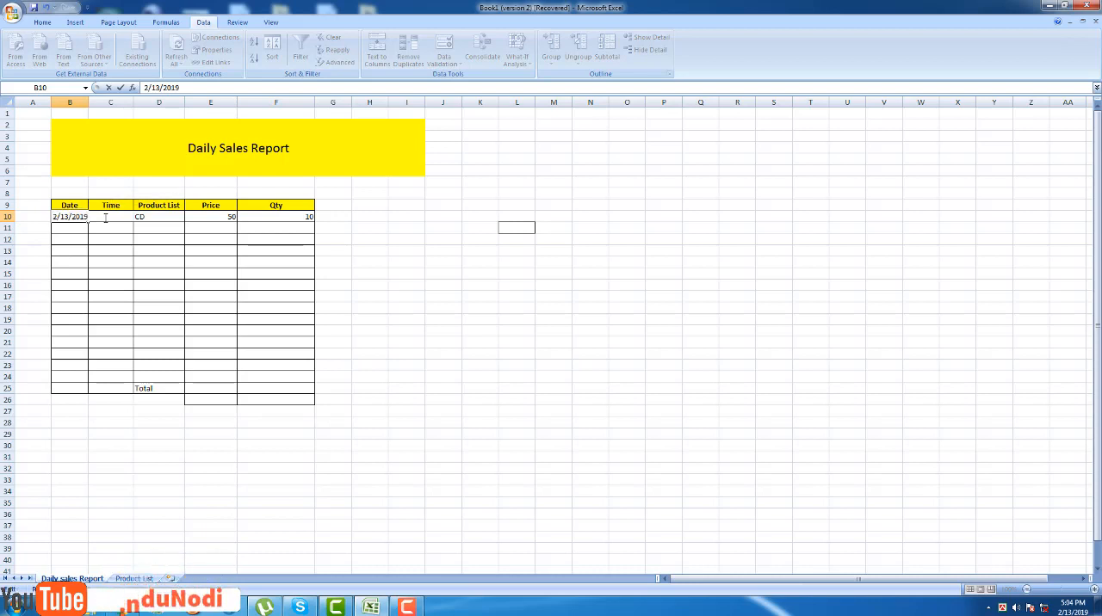
double_click(88, 103)
left_click(87, 102)
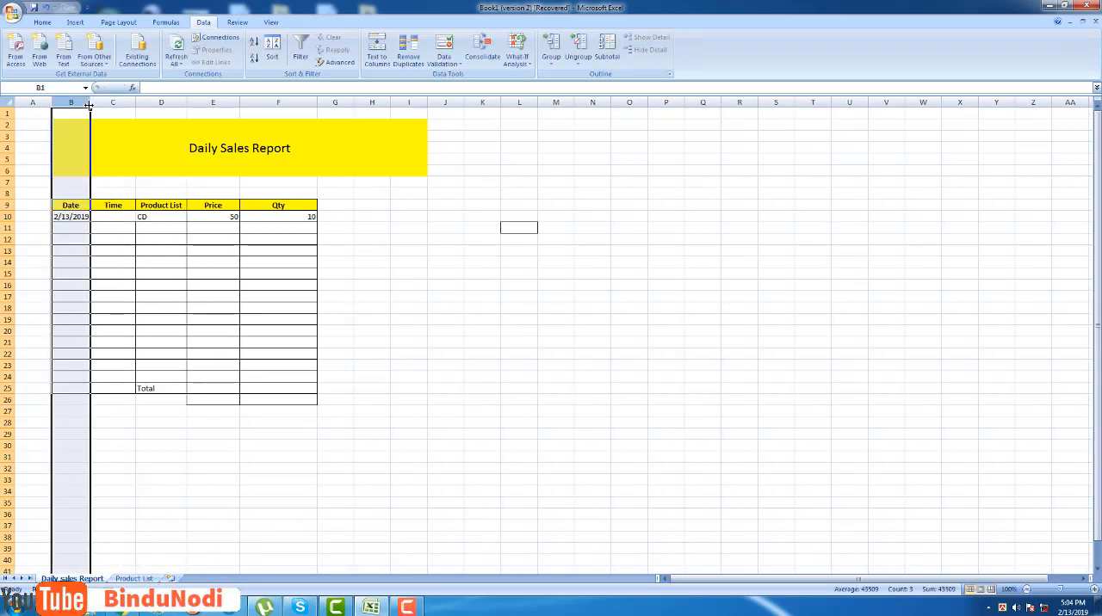
Insert the current time, 5:05 PM, in Time cell C10.
left_click(116, 217)
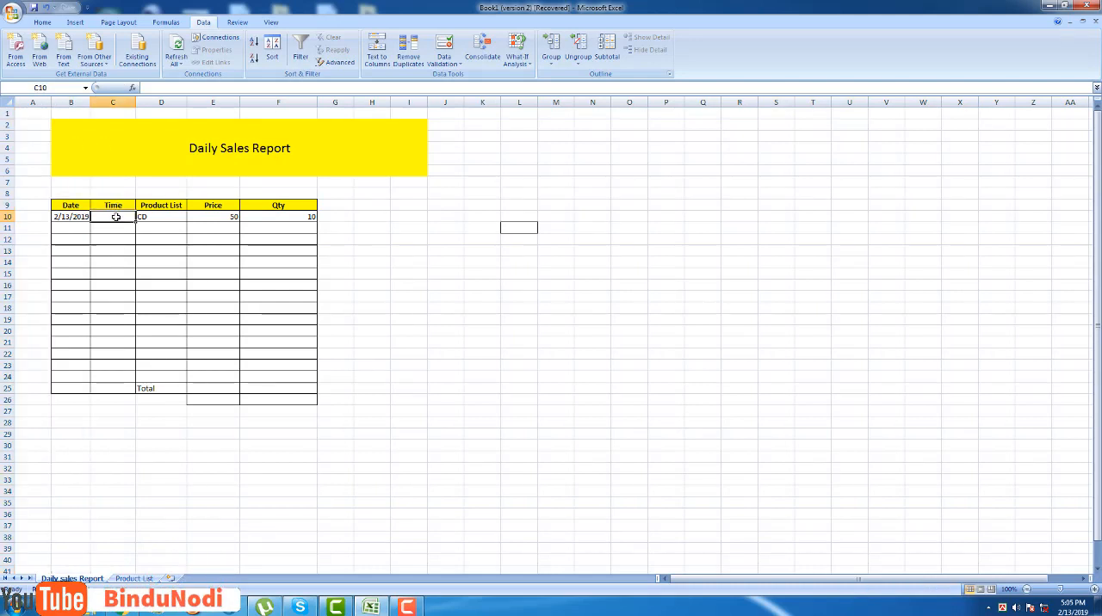
key("ctrl+shift+semicolon")
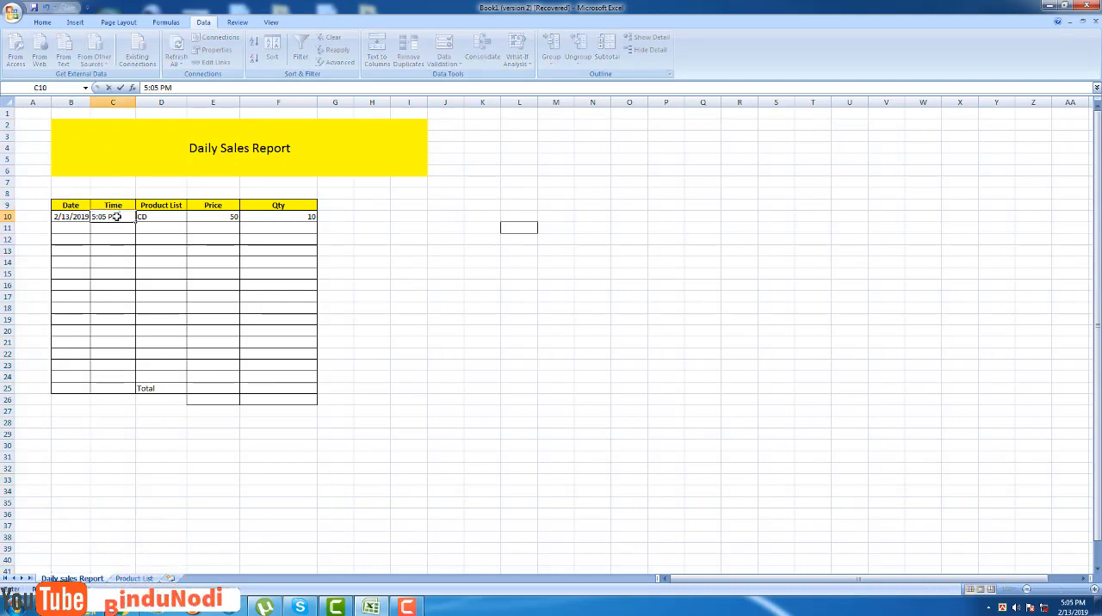
left_click(555, 411)
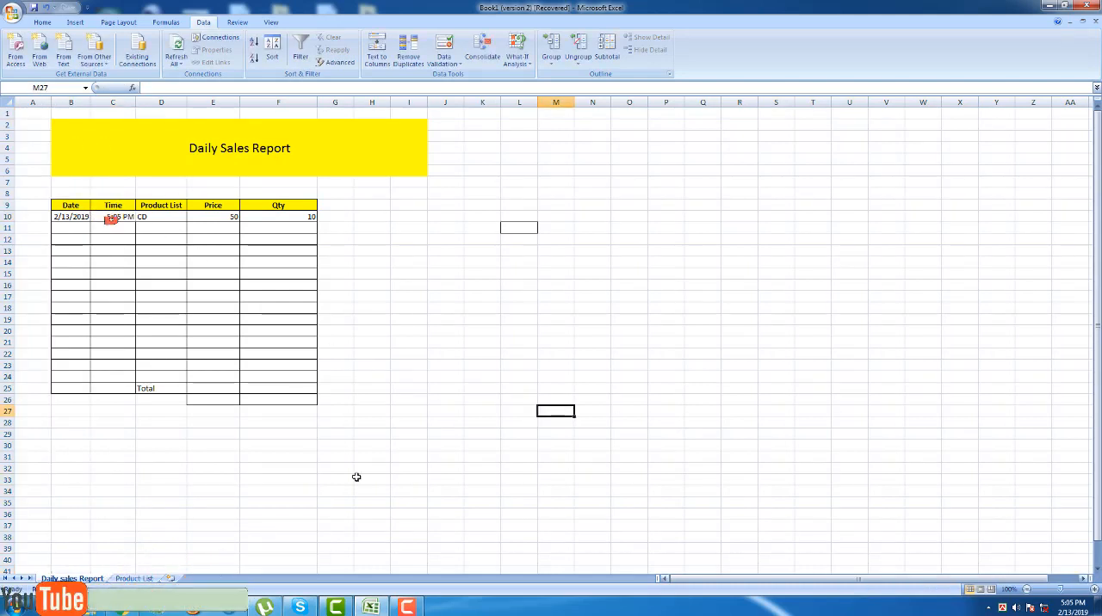
left_click(155, 217)
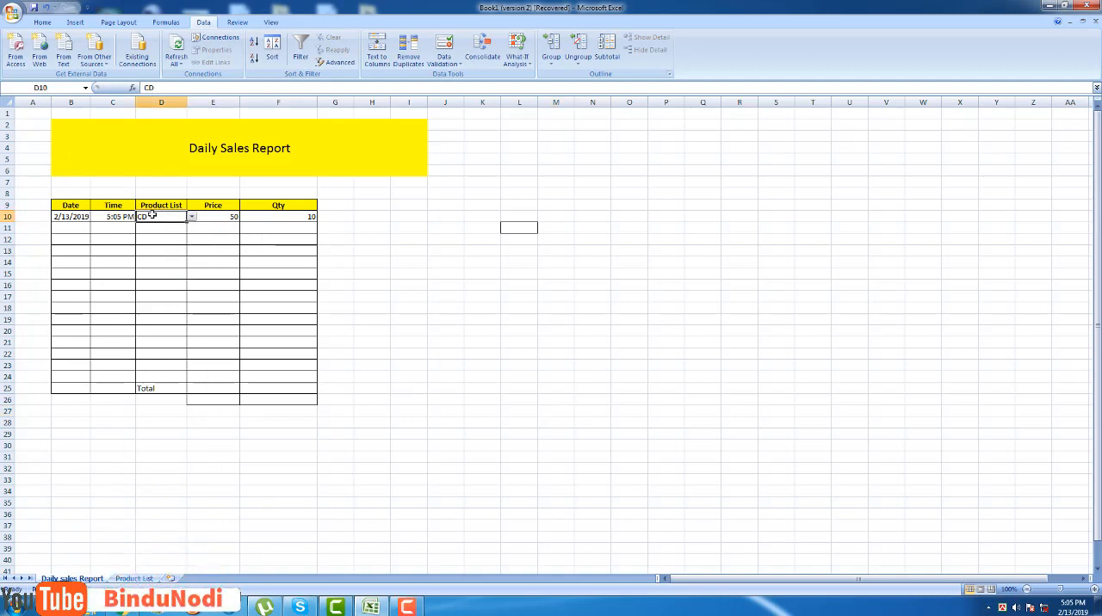
right_click(150, 216)
left_click(180, 231)
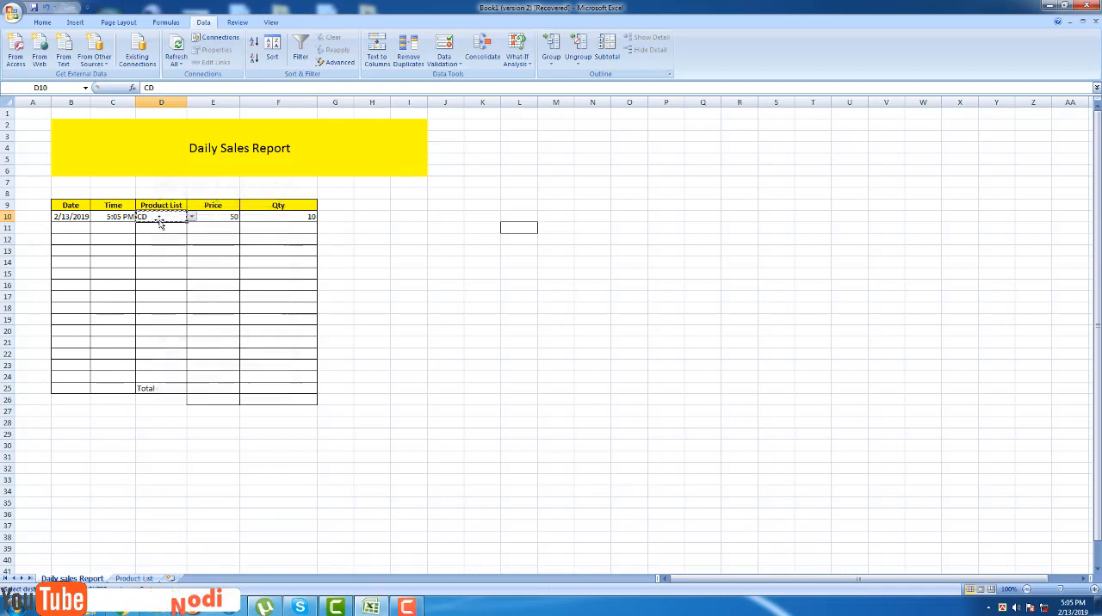
left_click_drag(161, 217, 158, 381)
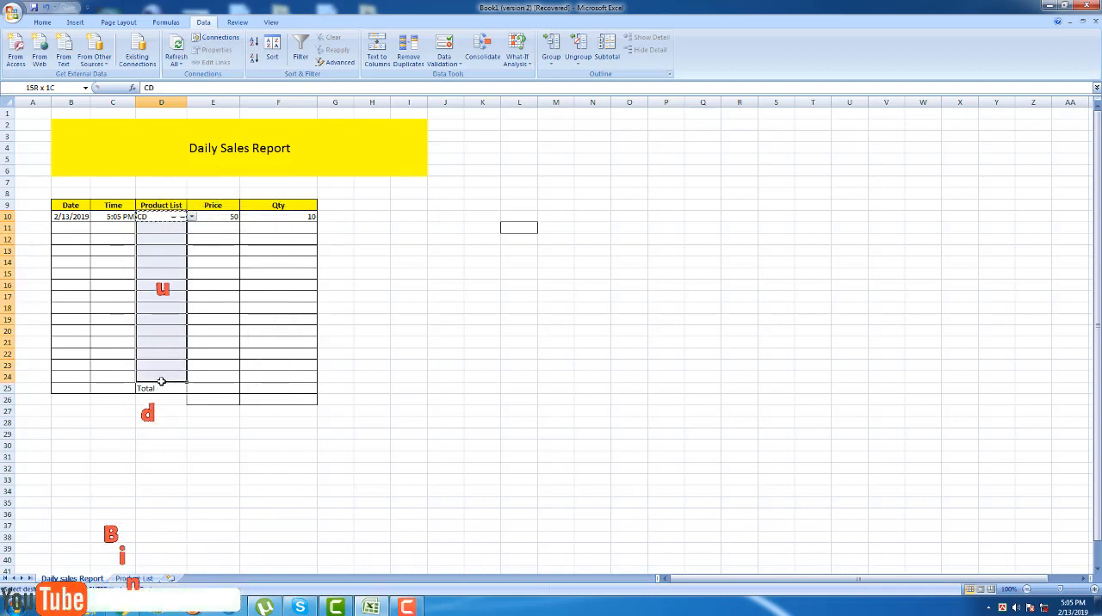
left_click(437, 389)
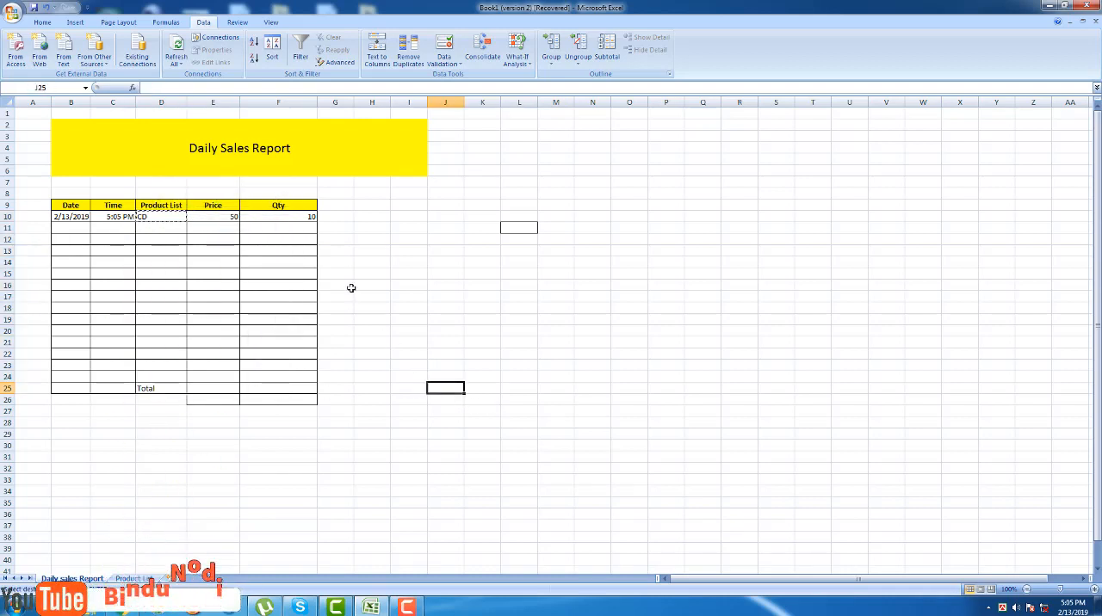
left_click(229, 226)
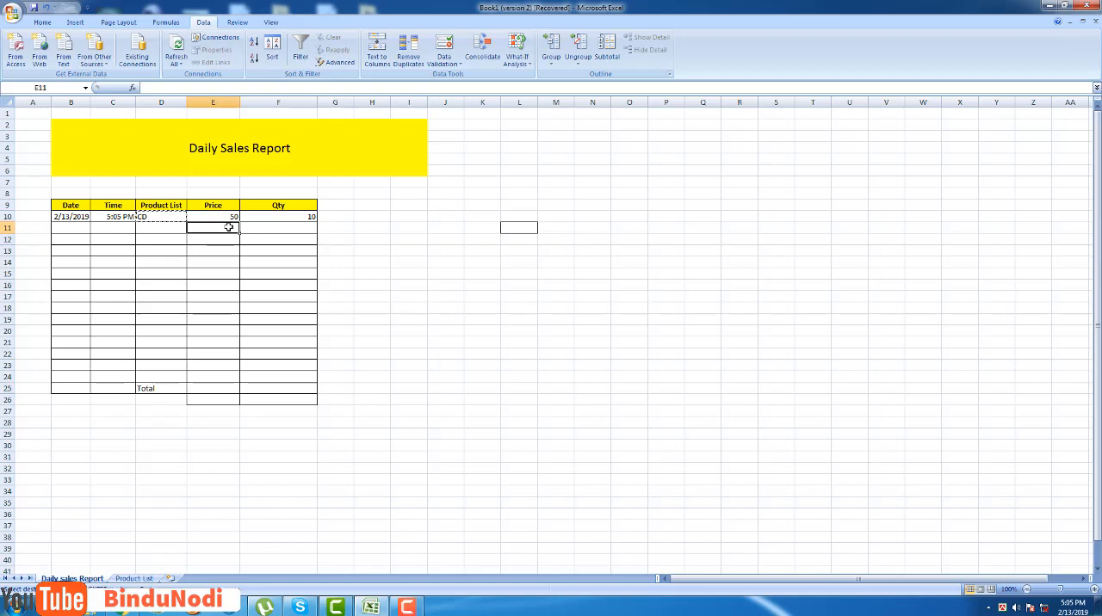
Move the Total label from cell D25 down to D26.
left_click(147, 387)
key("ctrl+c")
left_click(159, 402)
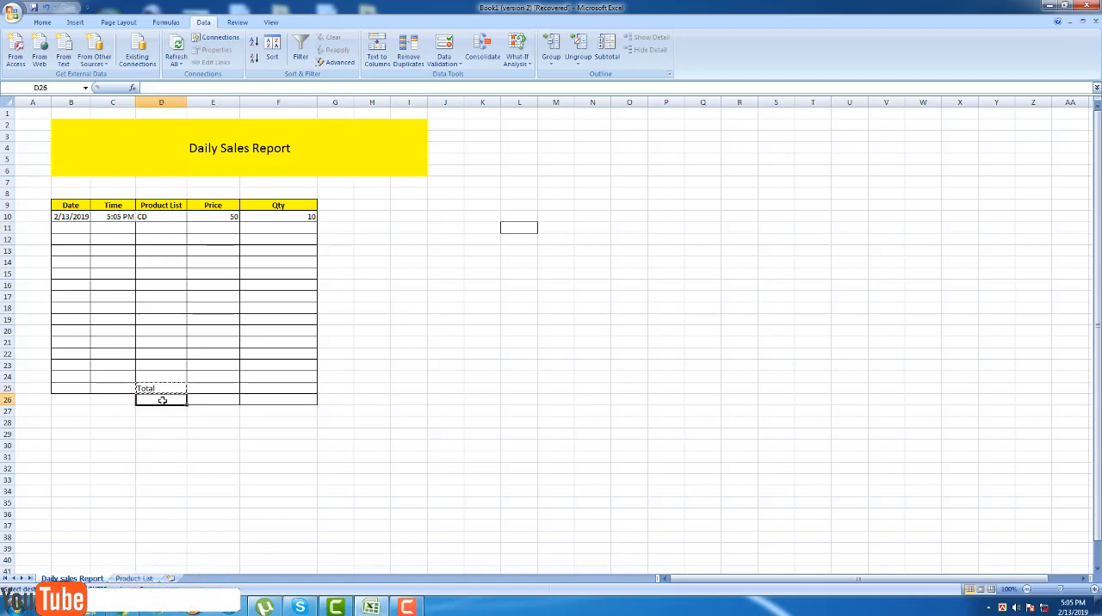
key("ctrl+v")
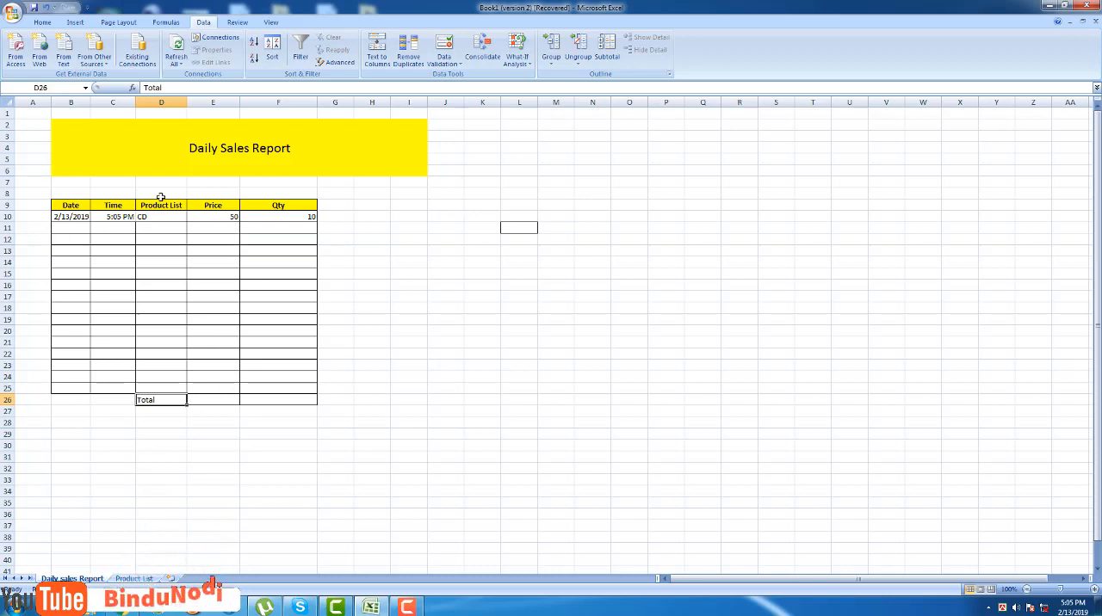
Enter a SUM formula in Total cell E26 that adds the Price range E10:E25.
double_click(215, 400)
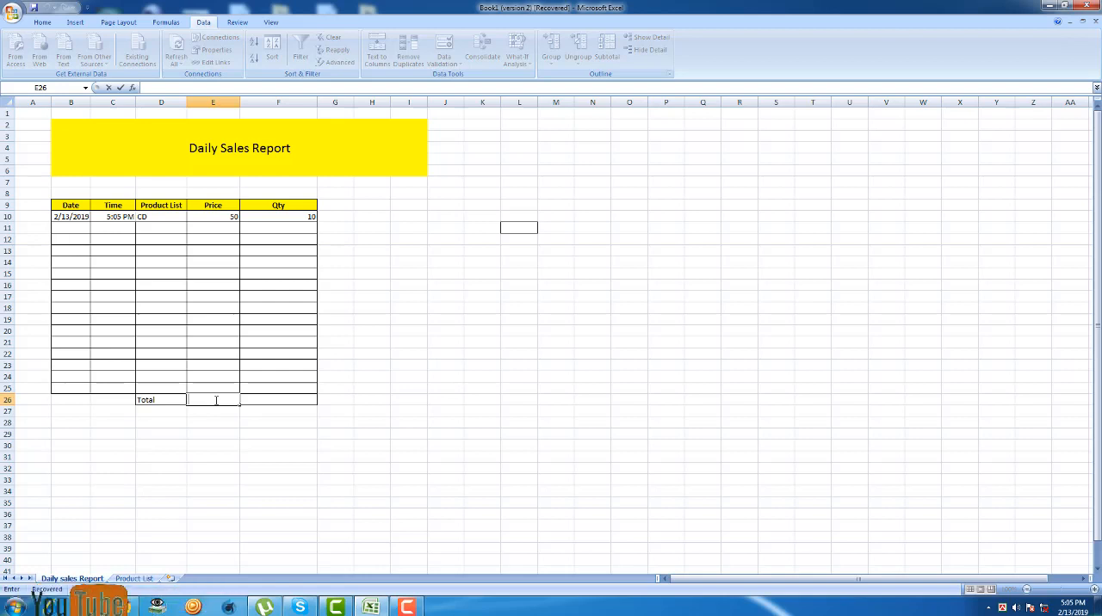
type("=")
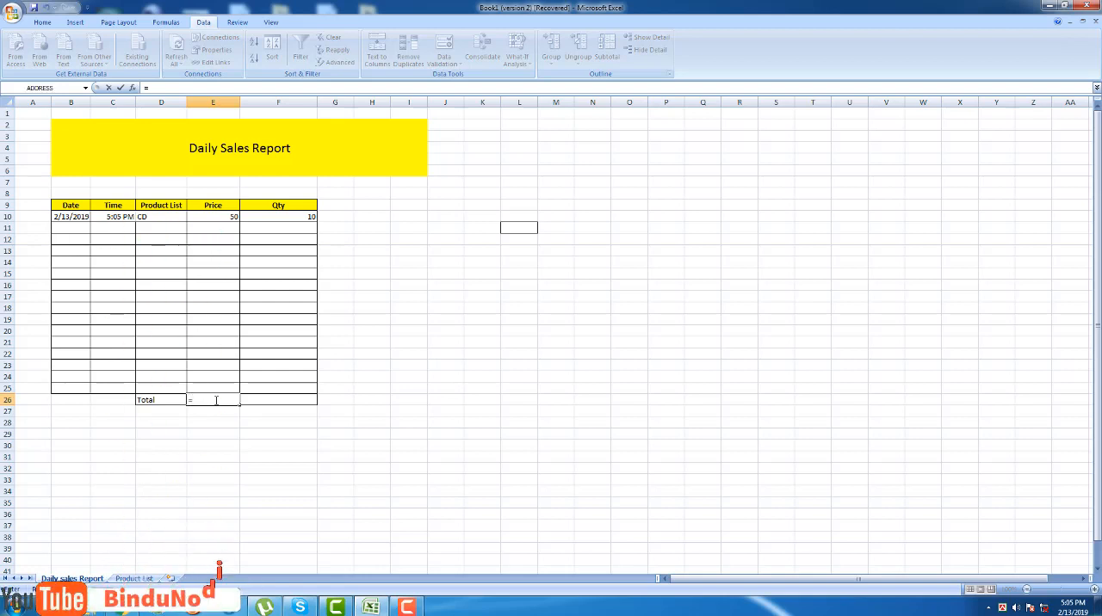
type("sum+")
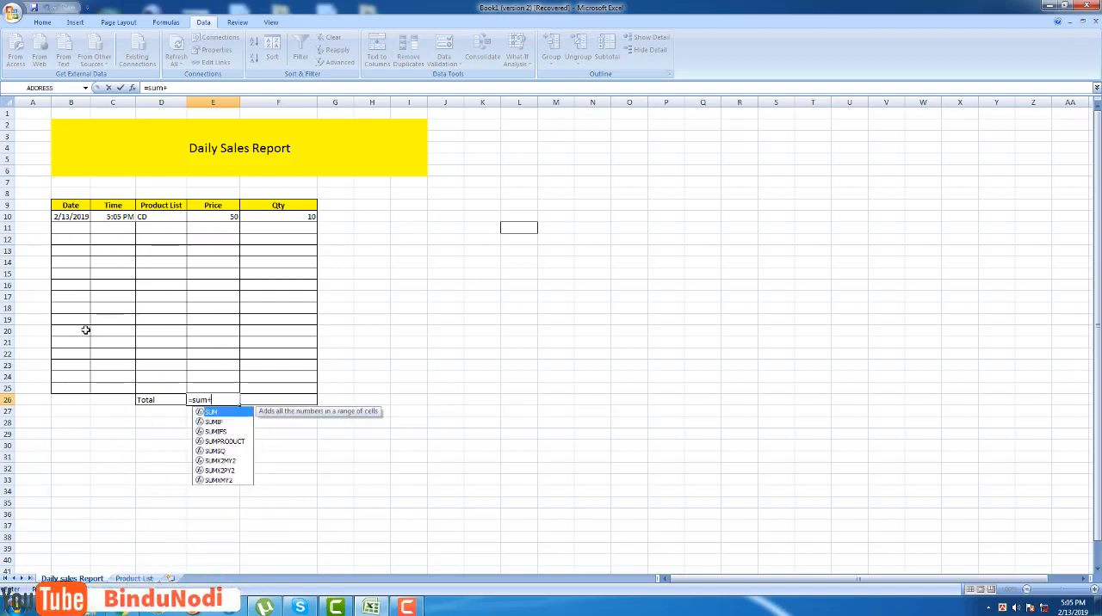
key("BackSpace")
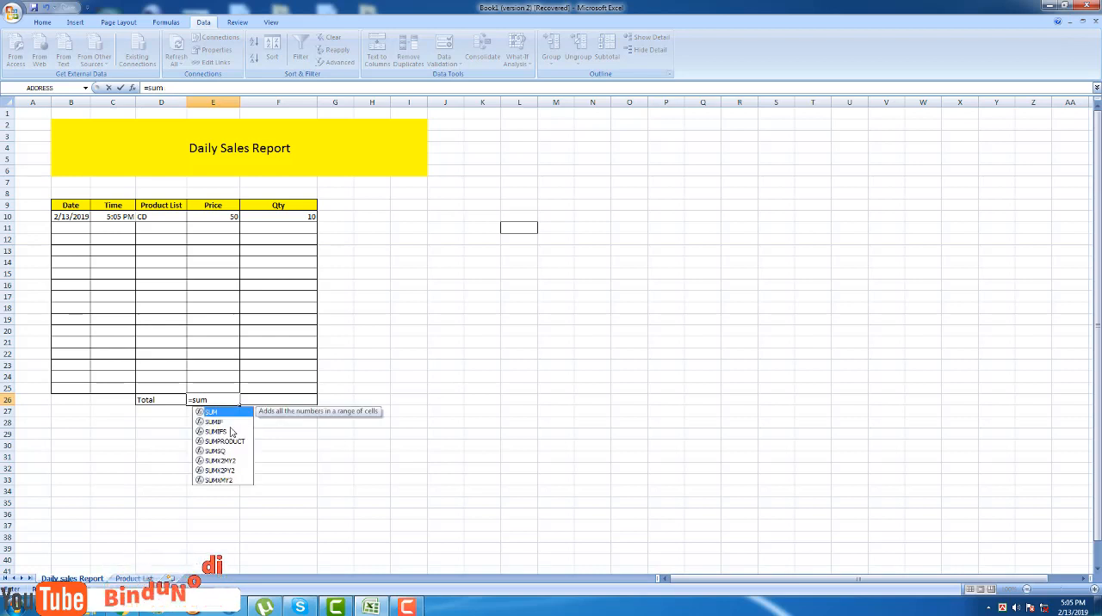
type("(")
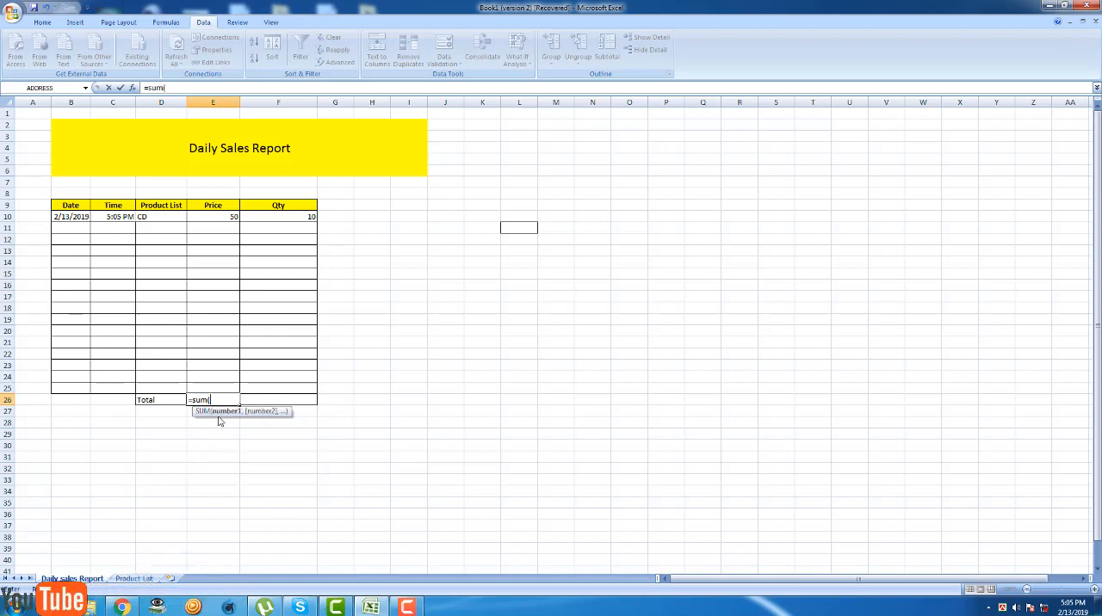
left_click(228, 218)
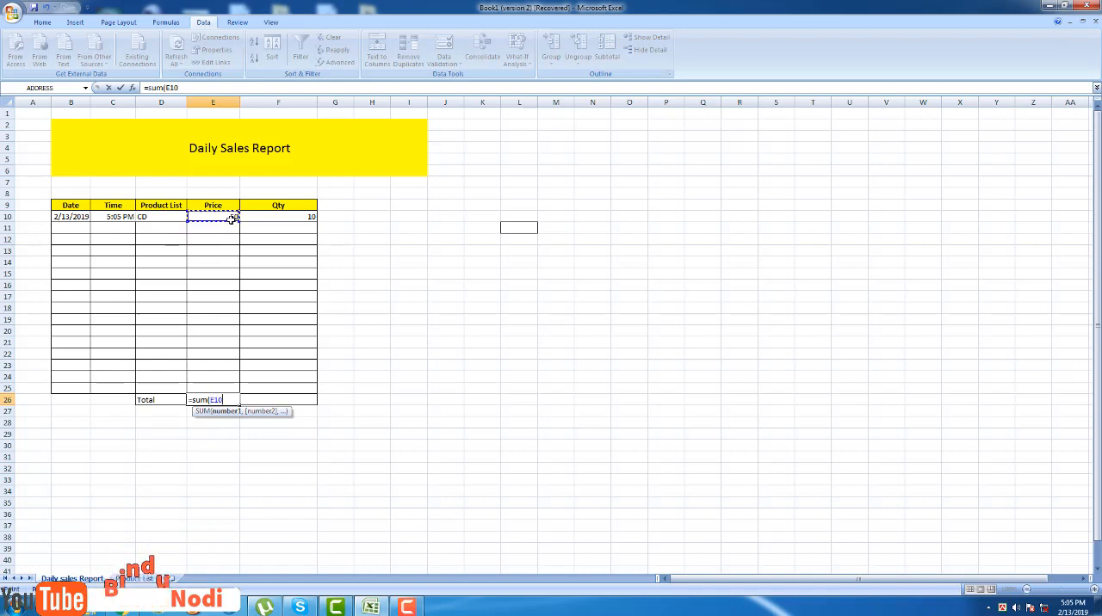
left_click(212, 388)
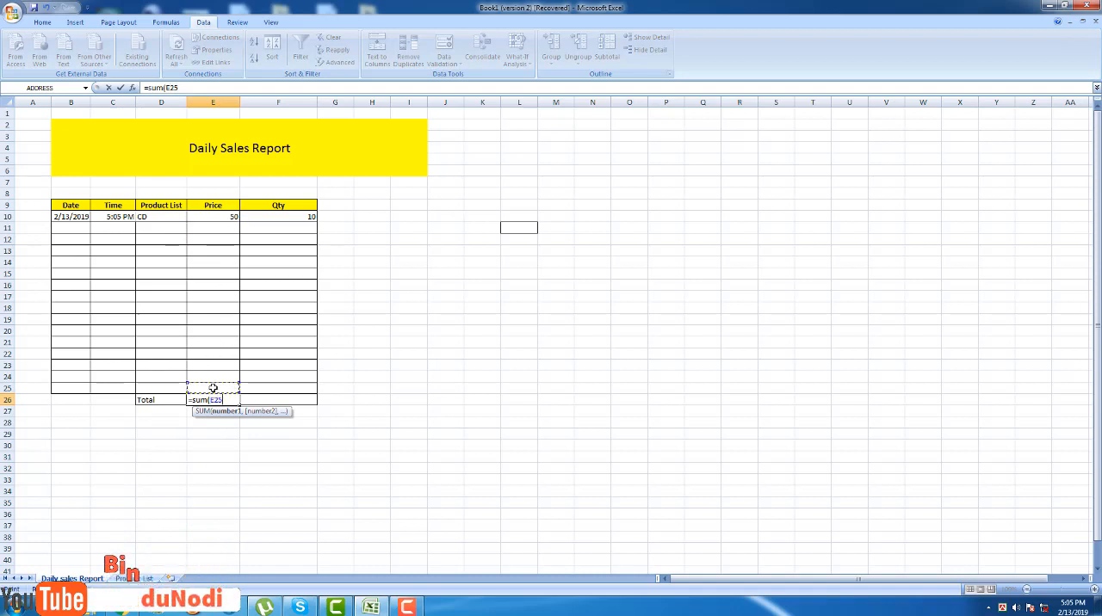
left_click(219, 216)
type(":E10")
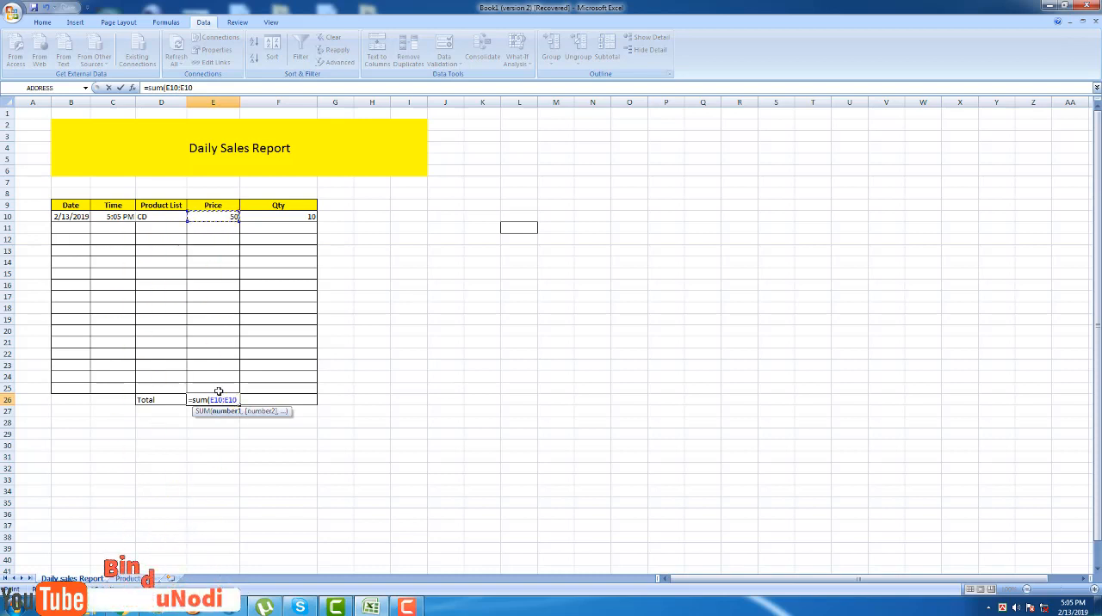
left_click(219, 391)
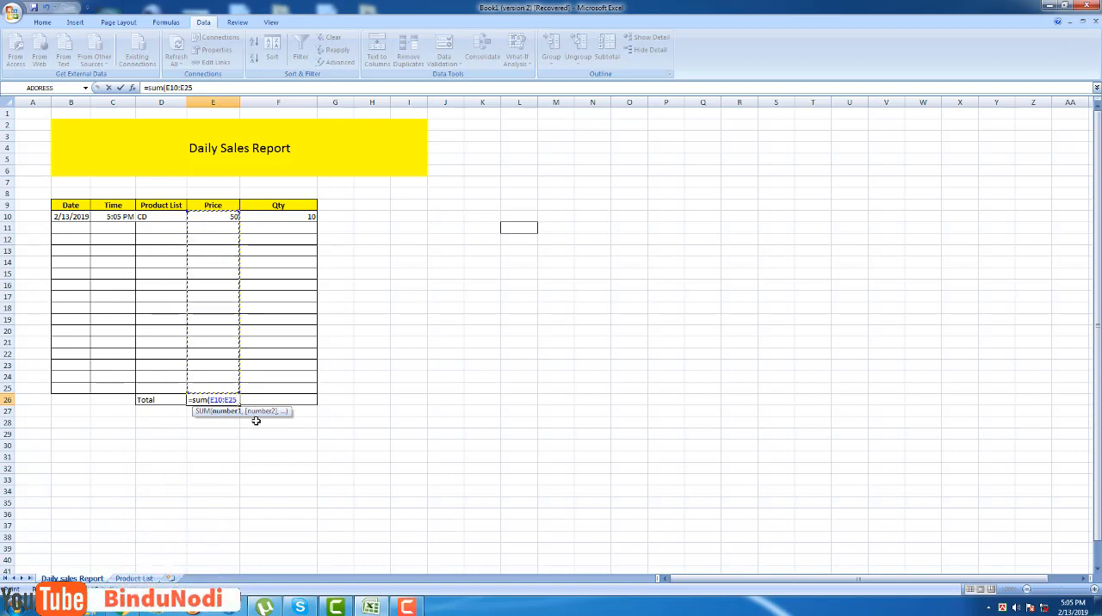
type(")")
key("Return")
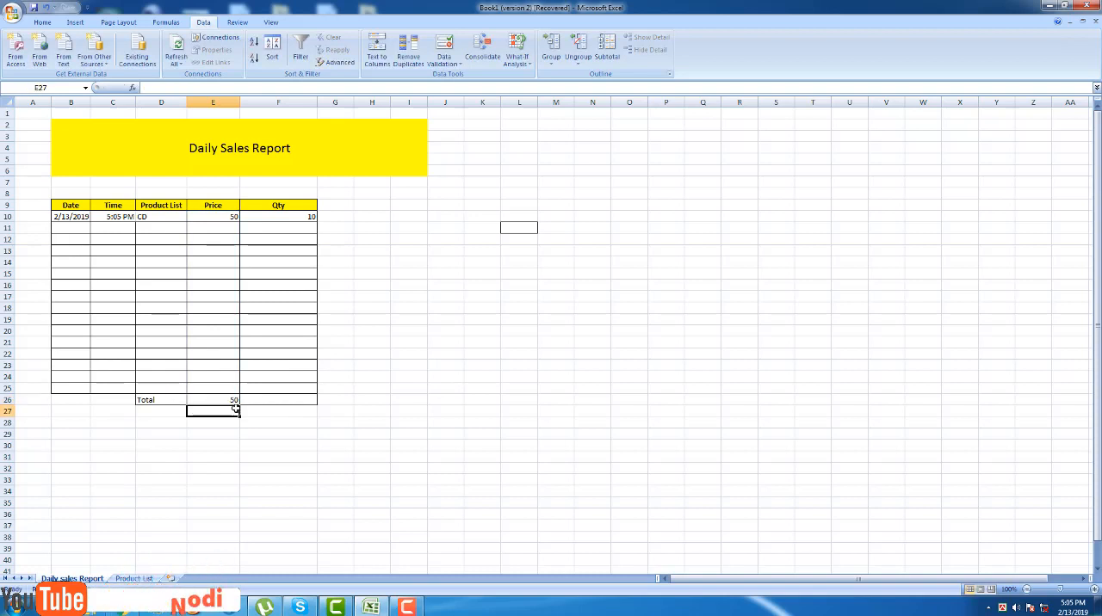
Copy the Price total formula from E26 into Qty total cell F26.
left_click(231, 400)
right_click(228, 395)
left_click(251, 423)
right_click(263, 400)
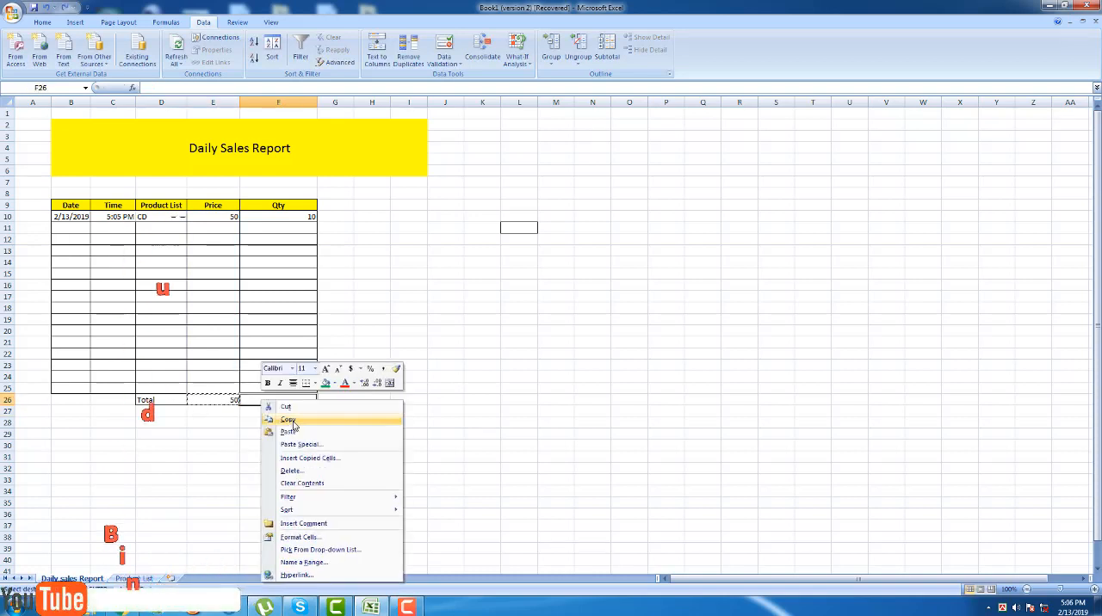
left_click(290, 431)
left_click(521, 401)
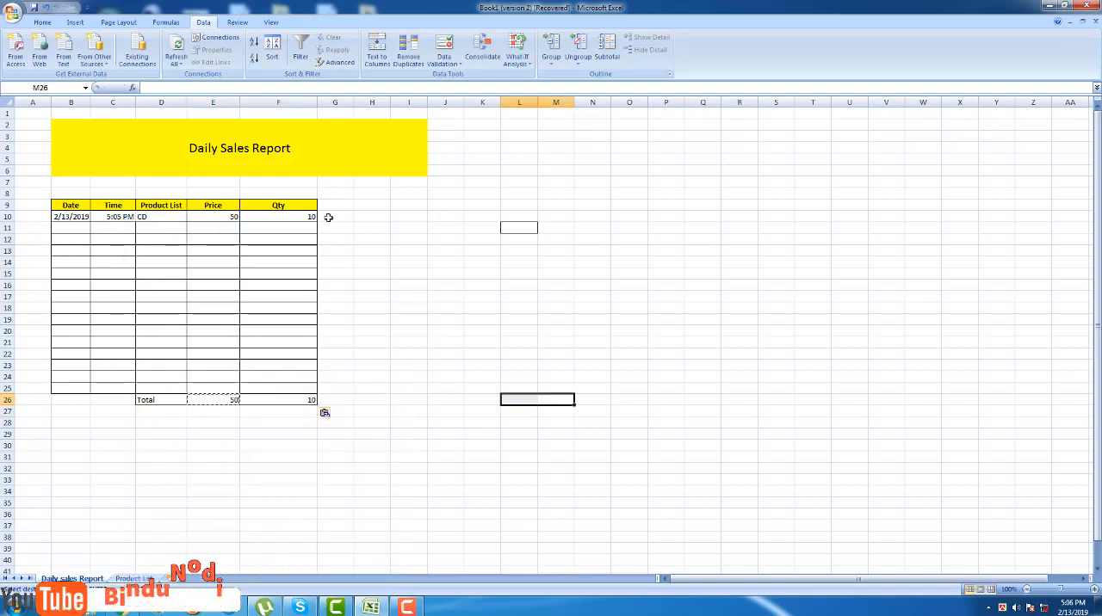
Clear the product from Product List cell D10.
left_click(161, 217)
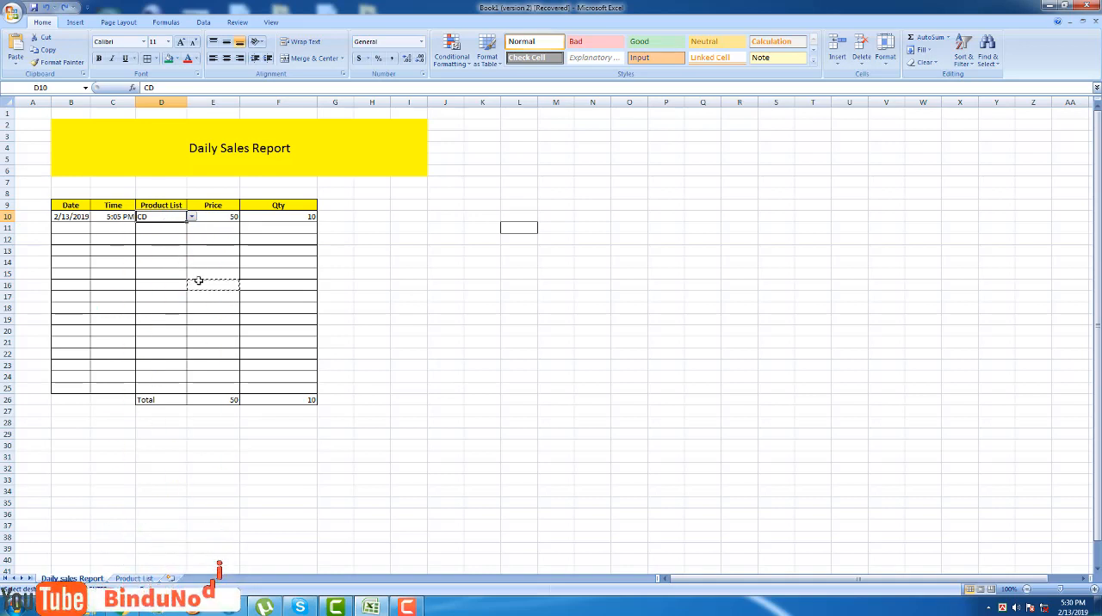
key("Delete")
left_click(370, 262)
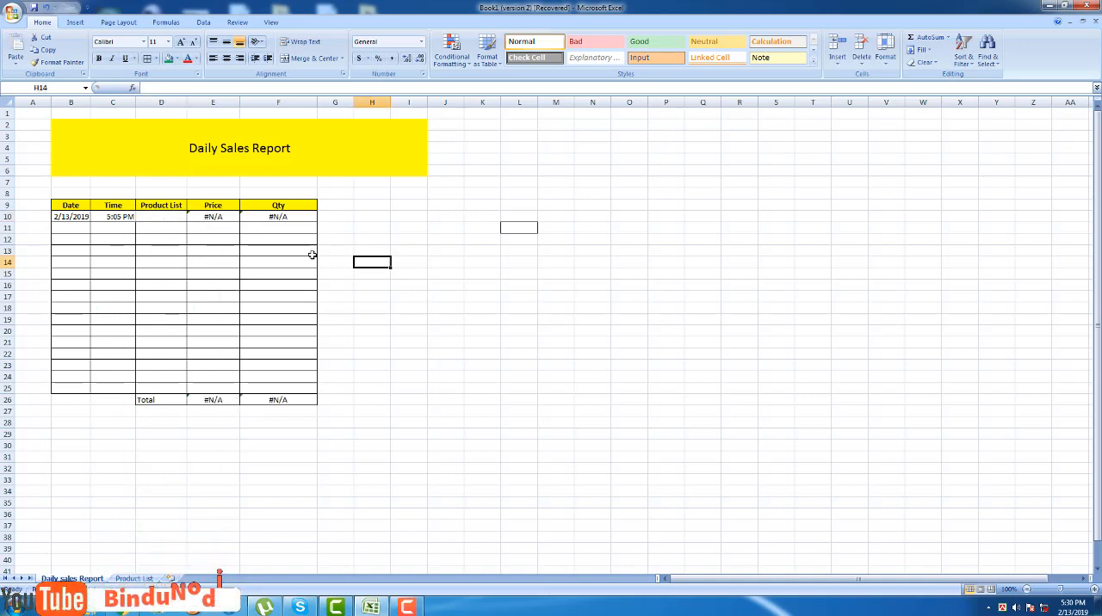
Try to insert IFERROR in front of the VLOOKUP in Price cell E10.
double_click(222, 215)
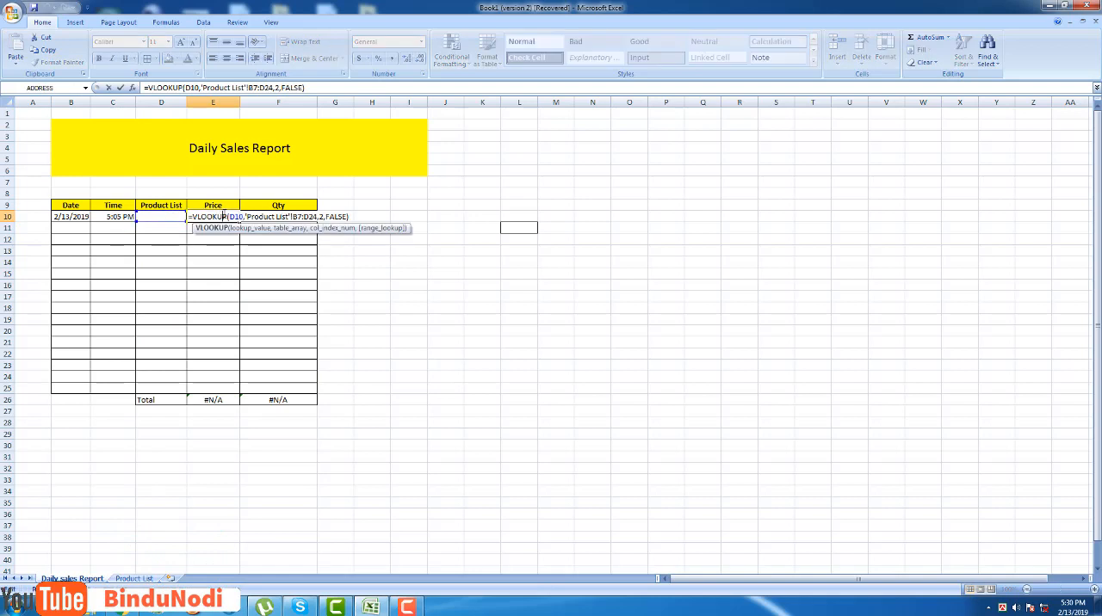
left_click(150, 88)
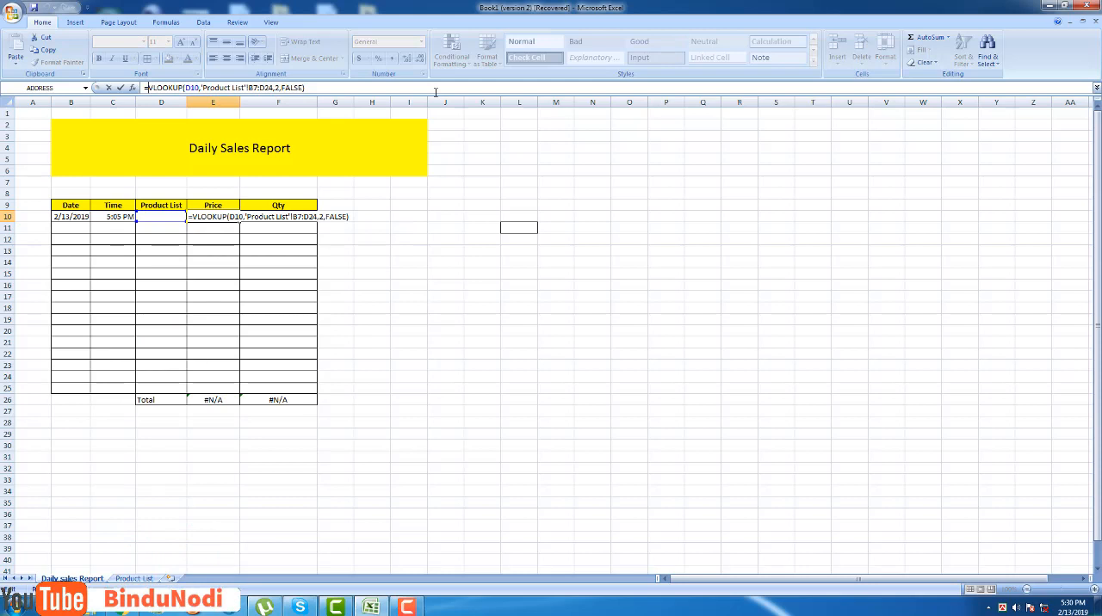
type("IF")
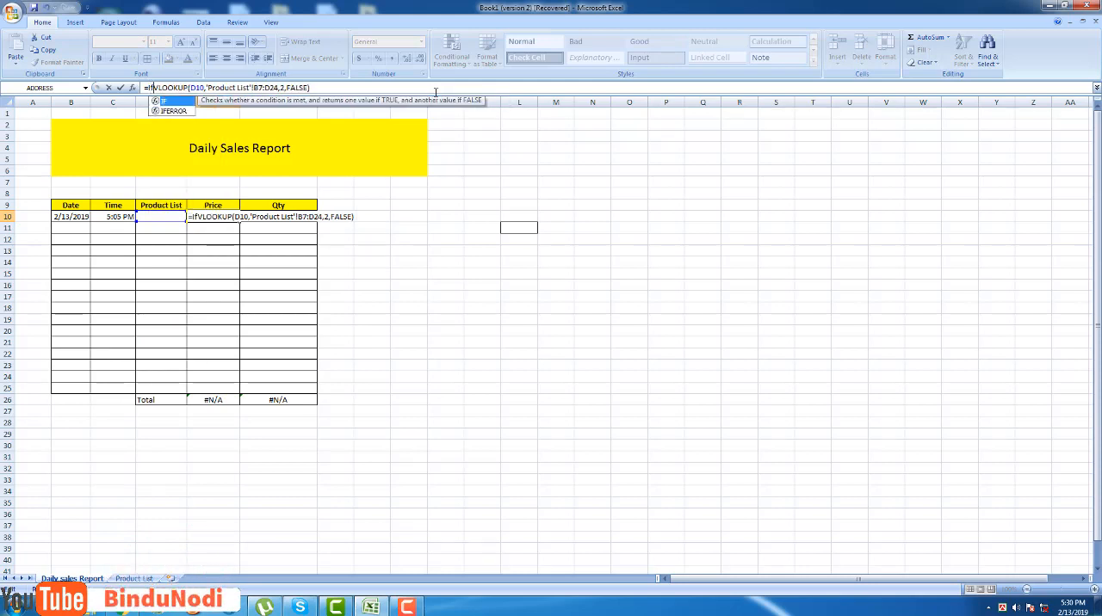
key("Down")
key("Return")
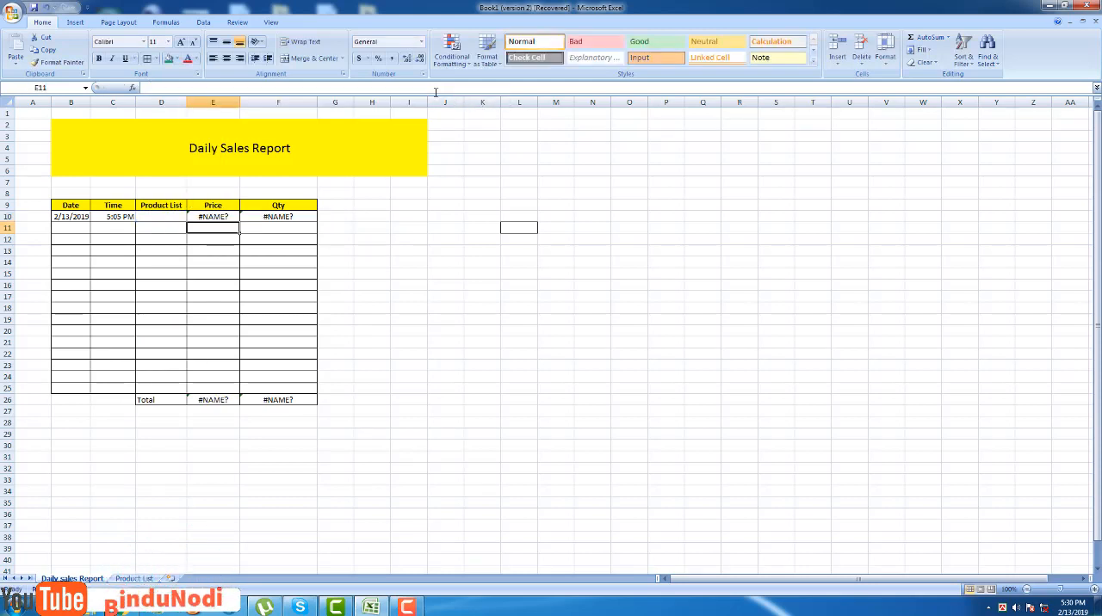
Complete the IFERROR wrapper around the VLOOKUP in E10, with " " as the value if error.
double_click(216, 216)
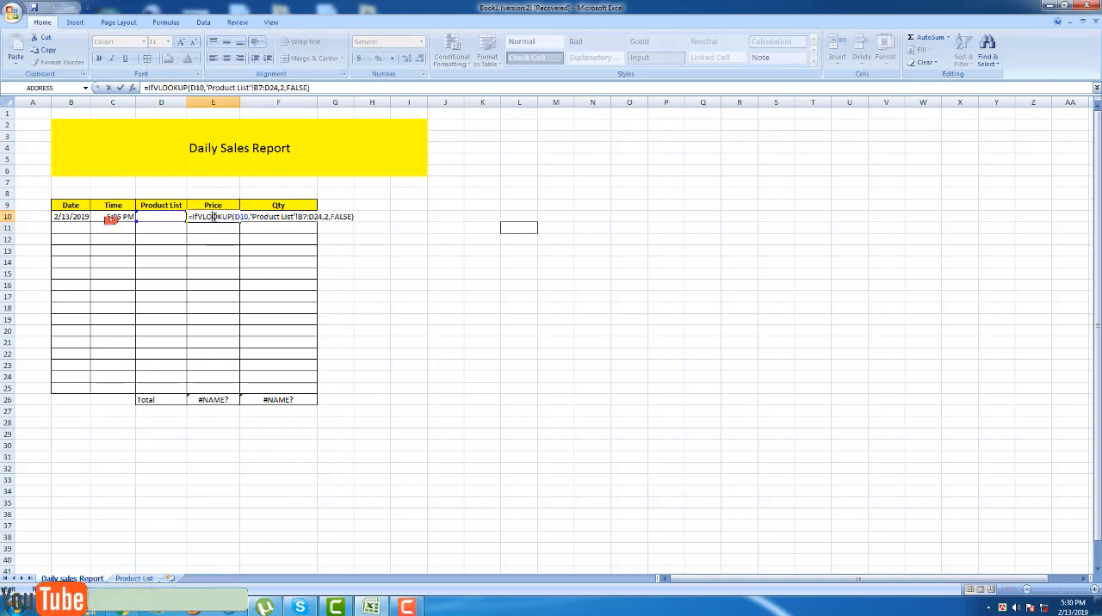
double_click(213, 216)
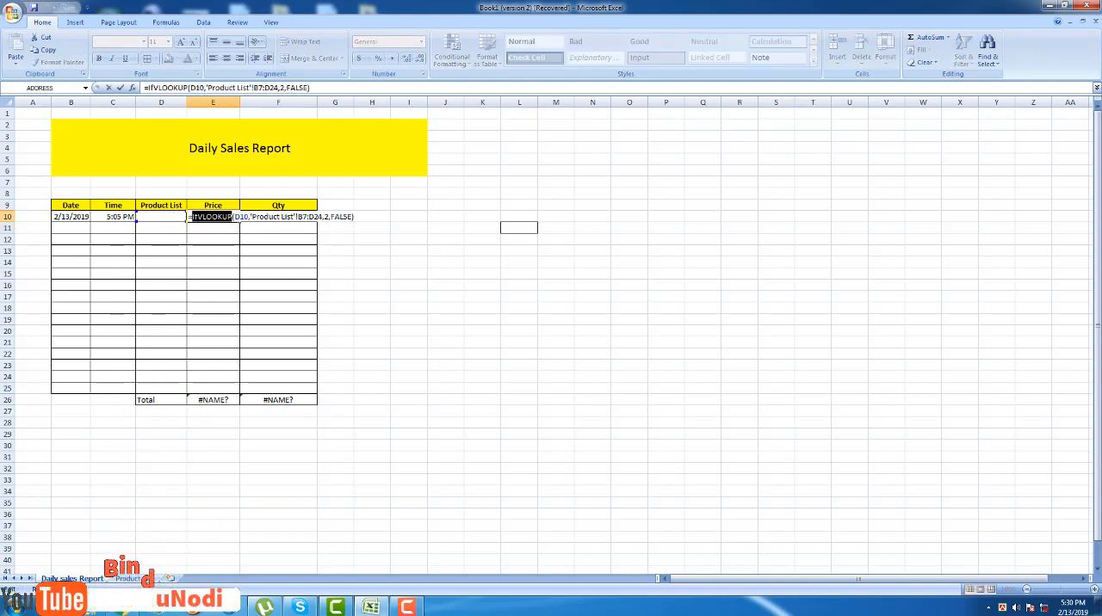
left_click(197, 216)
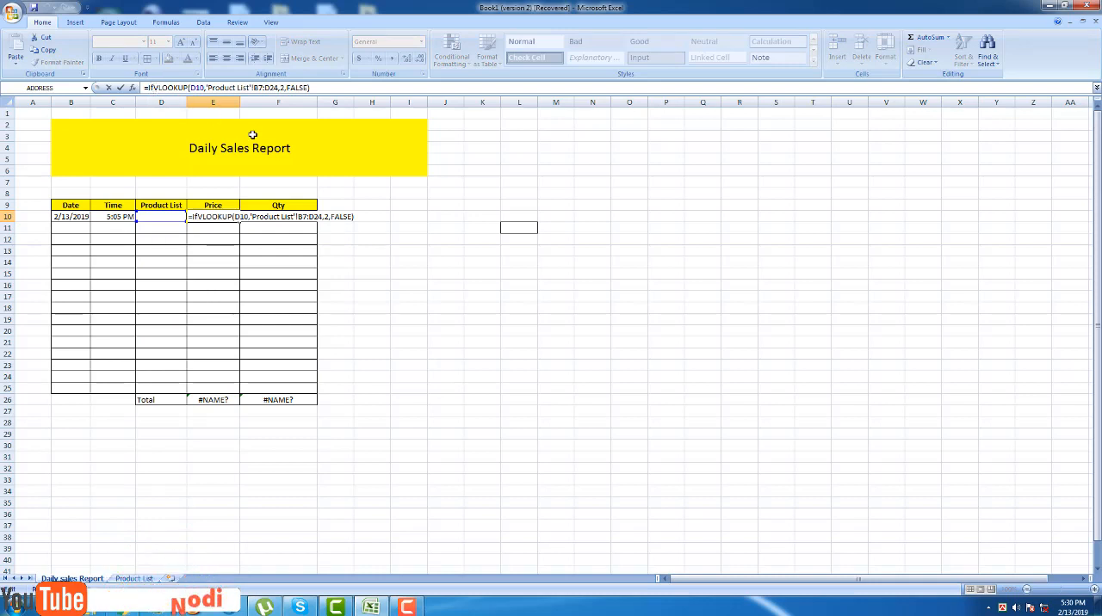
type("e")
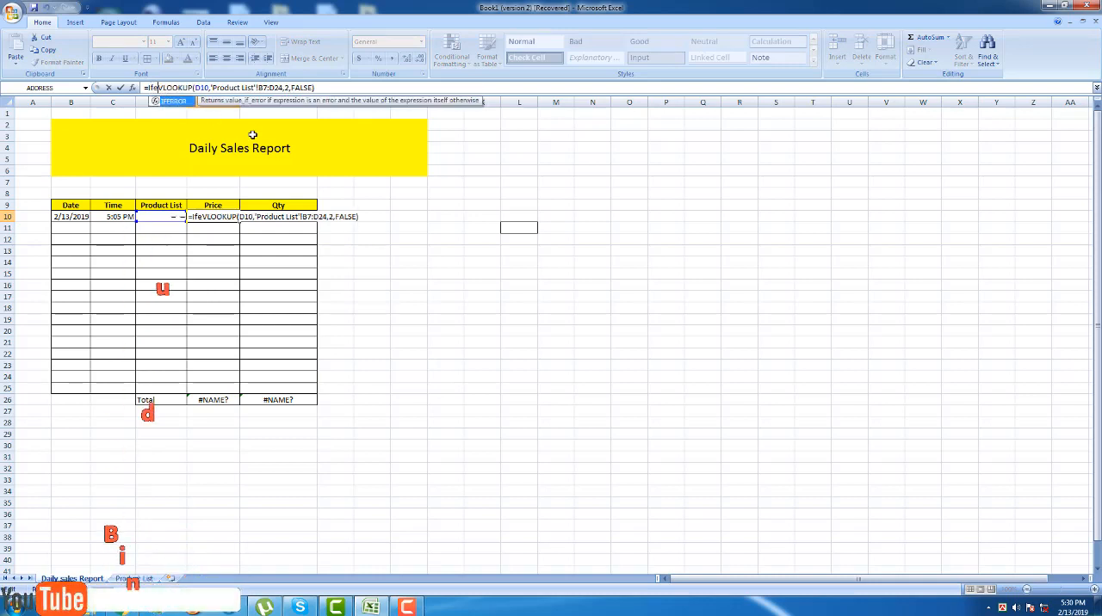
double_click(176, 101)
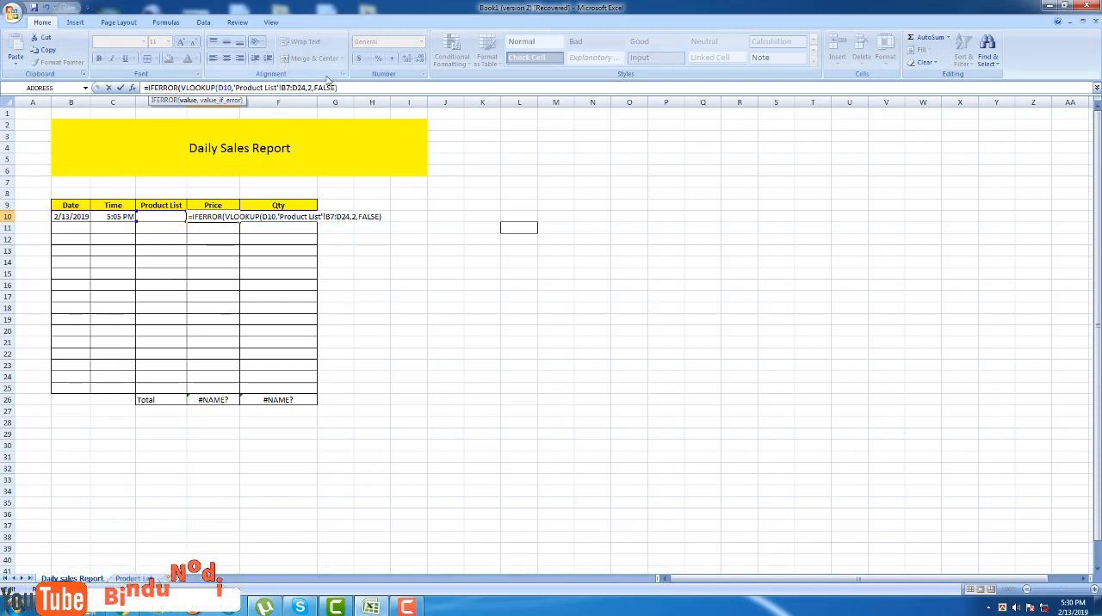
type(",")
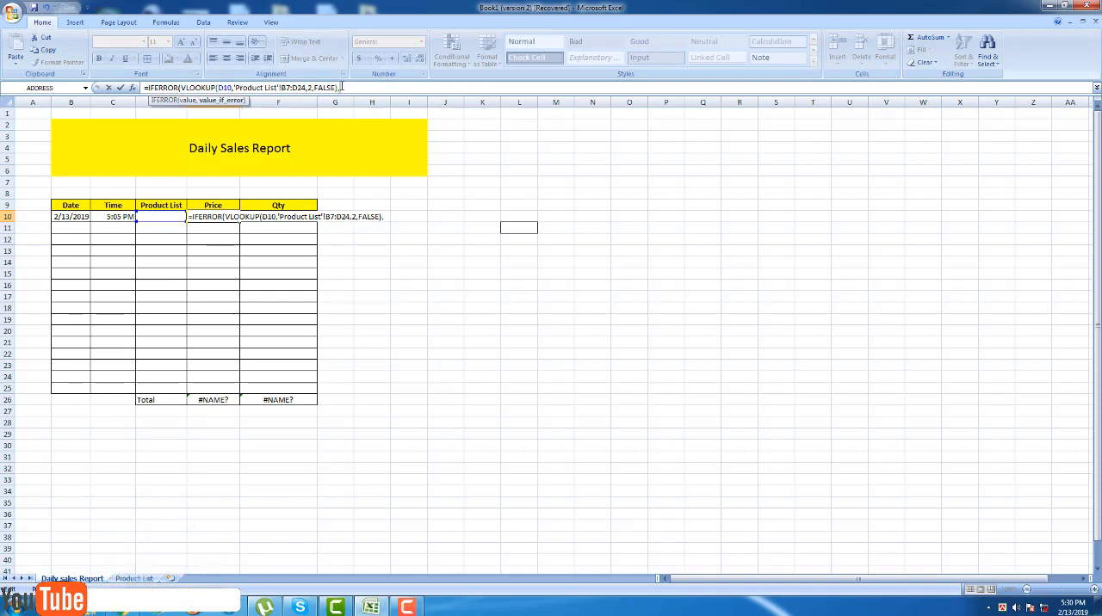
type("\"")
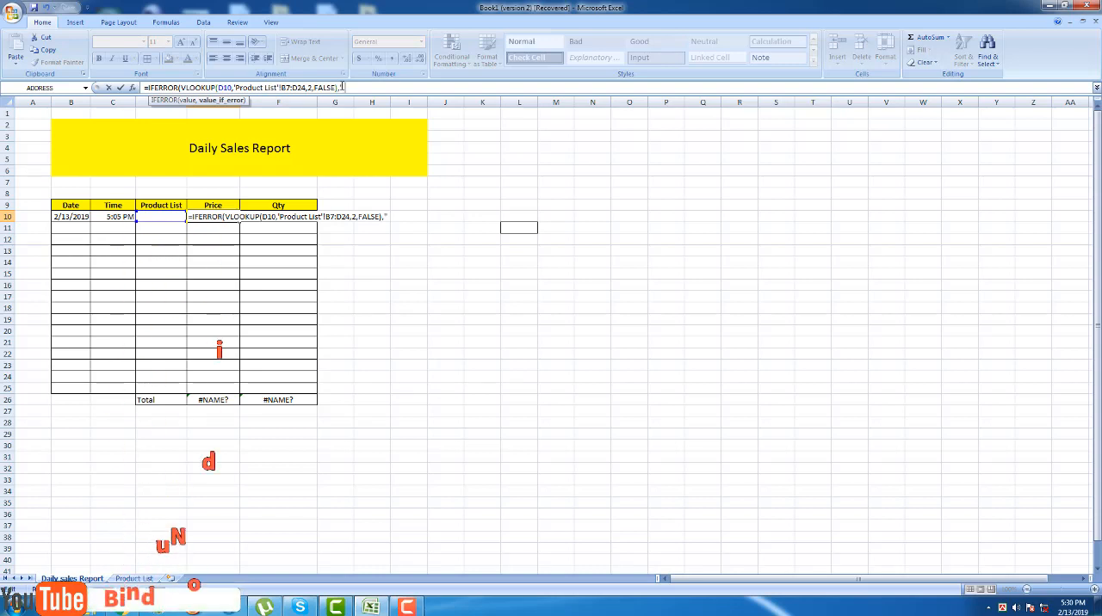
type("\"")
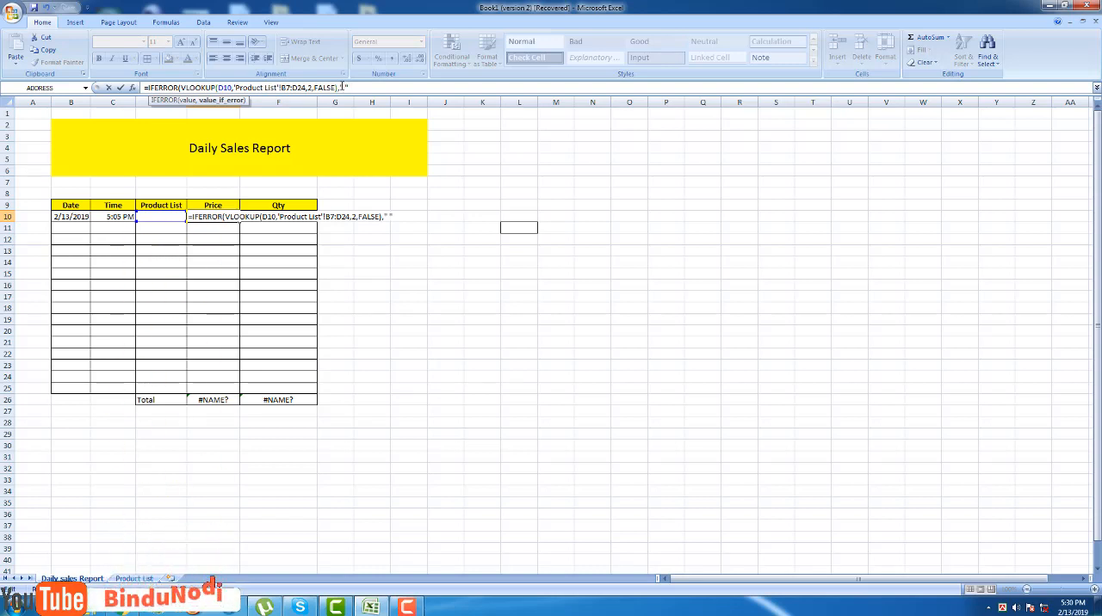
type(")")
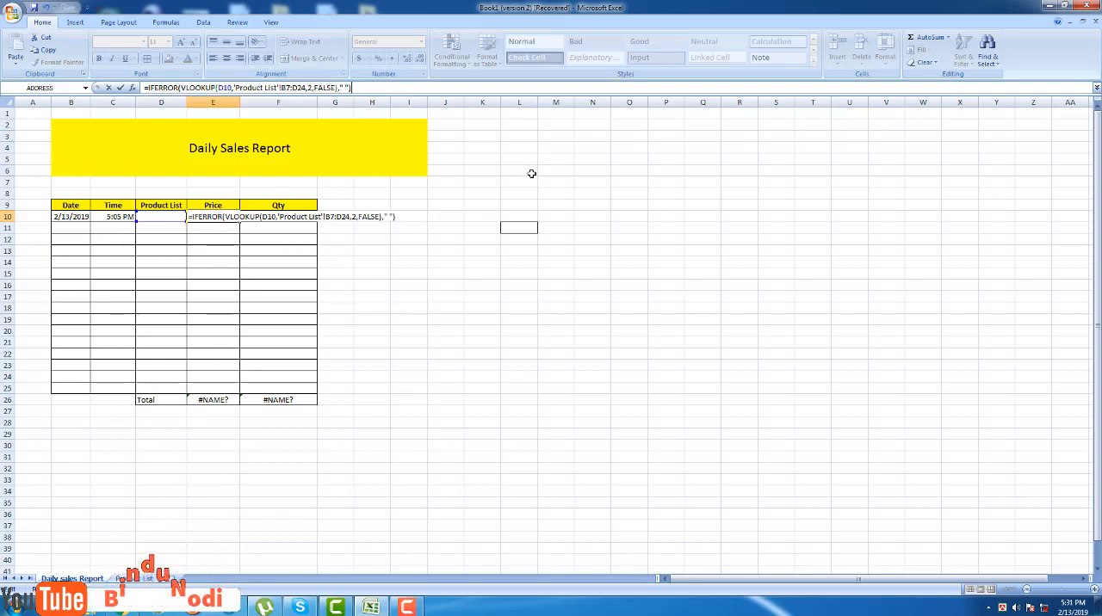
key("Return")
left_click(440, 249)
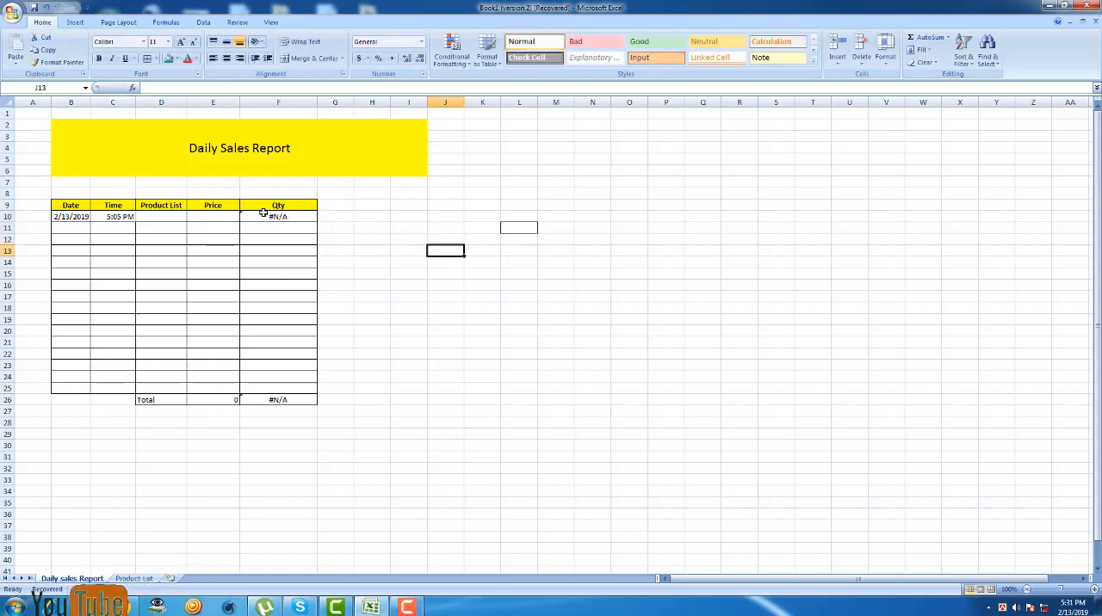
Wrap the VLOOKUP in Qty cell F10 in IFERROR, with " " as the value if error.
left_click(278, 217)
double_click(278, 217)
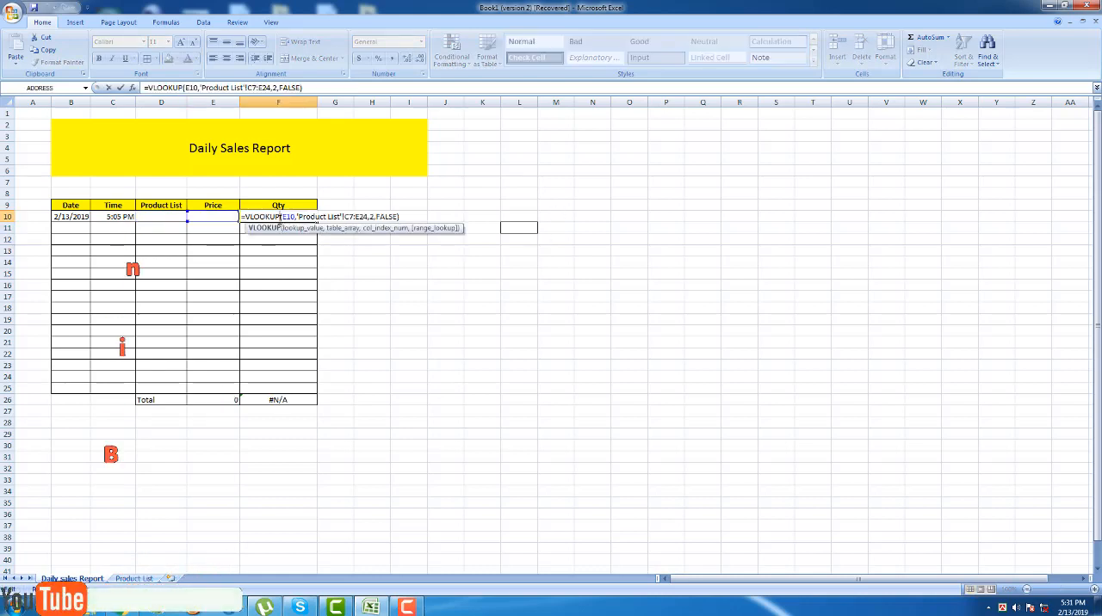
left_click(148, 87)
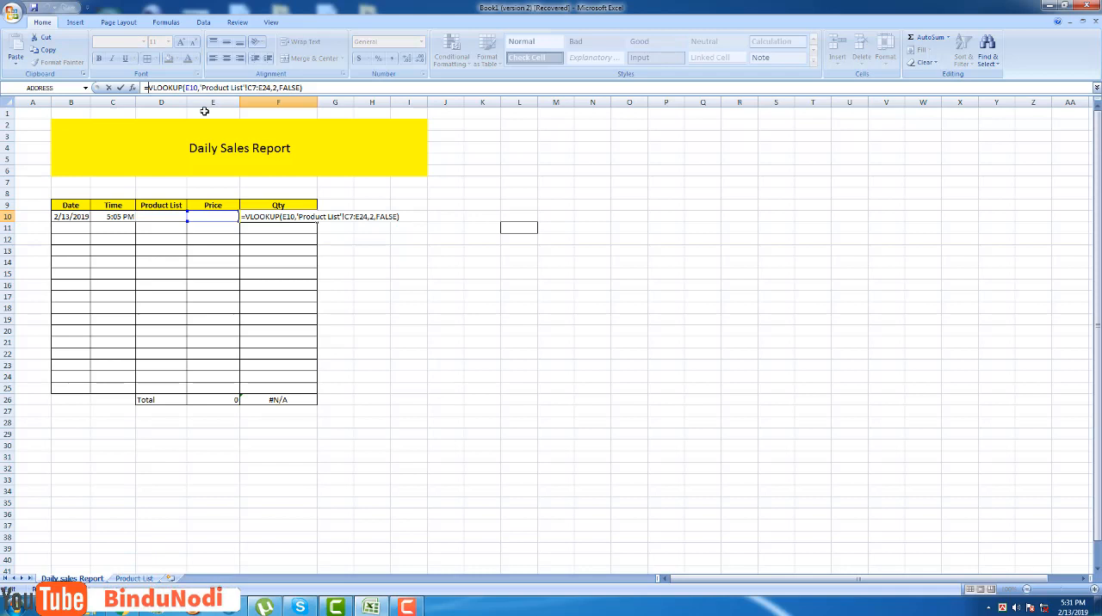
type("If")
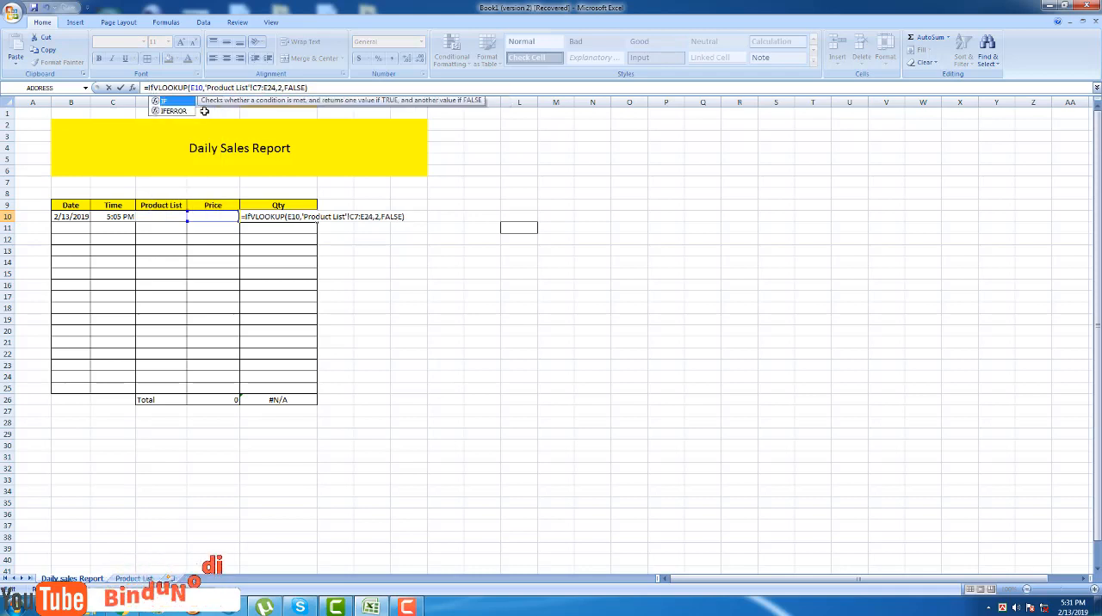
key("Down")
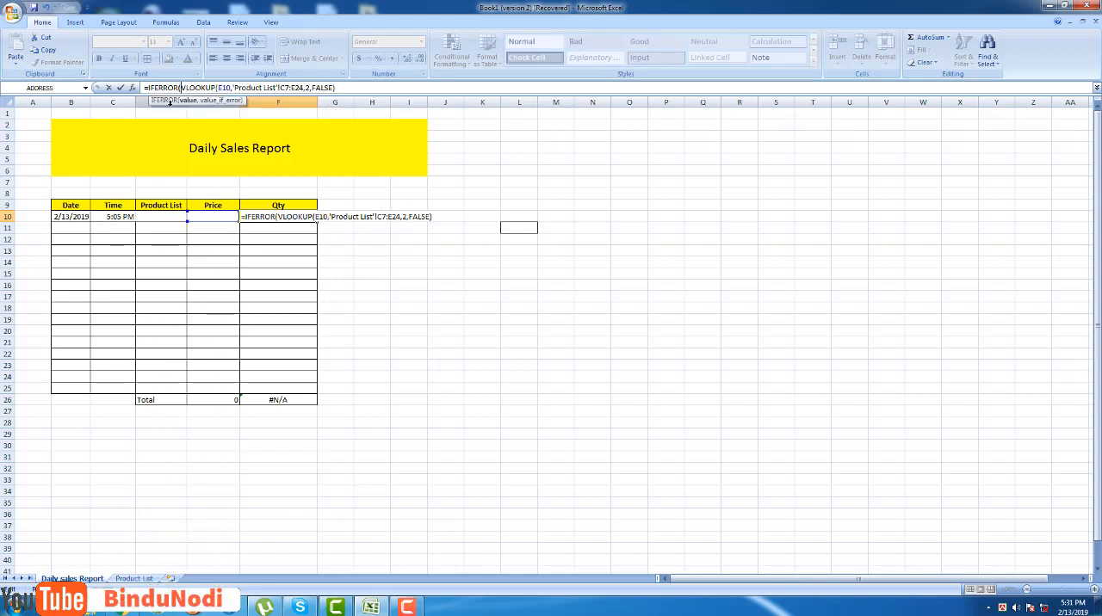
double_click(163, 110)
type(",")
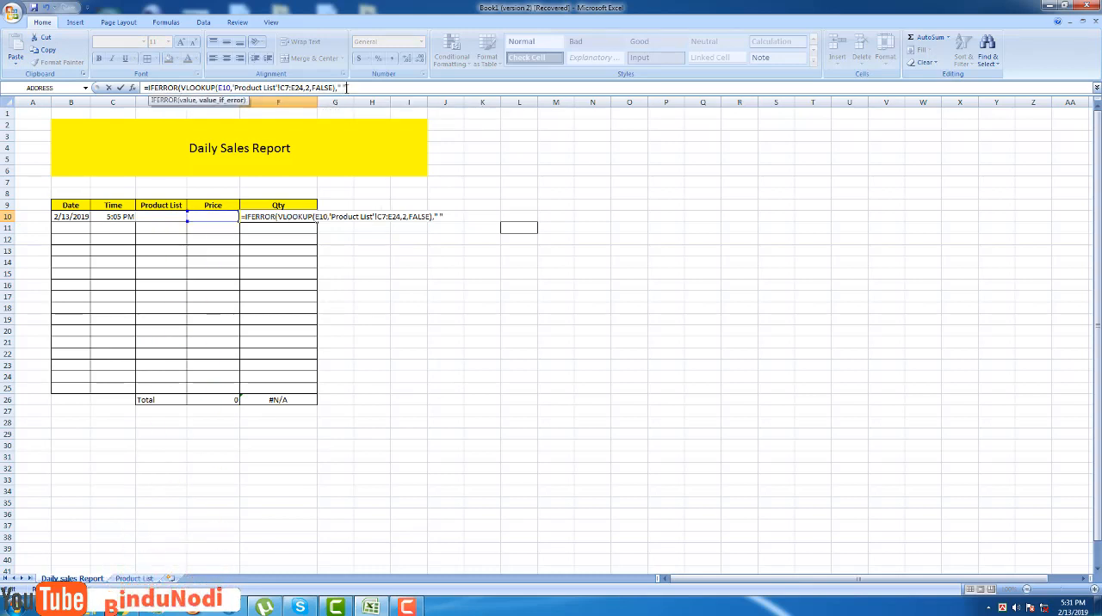
type("\" \"")
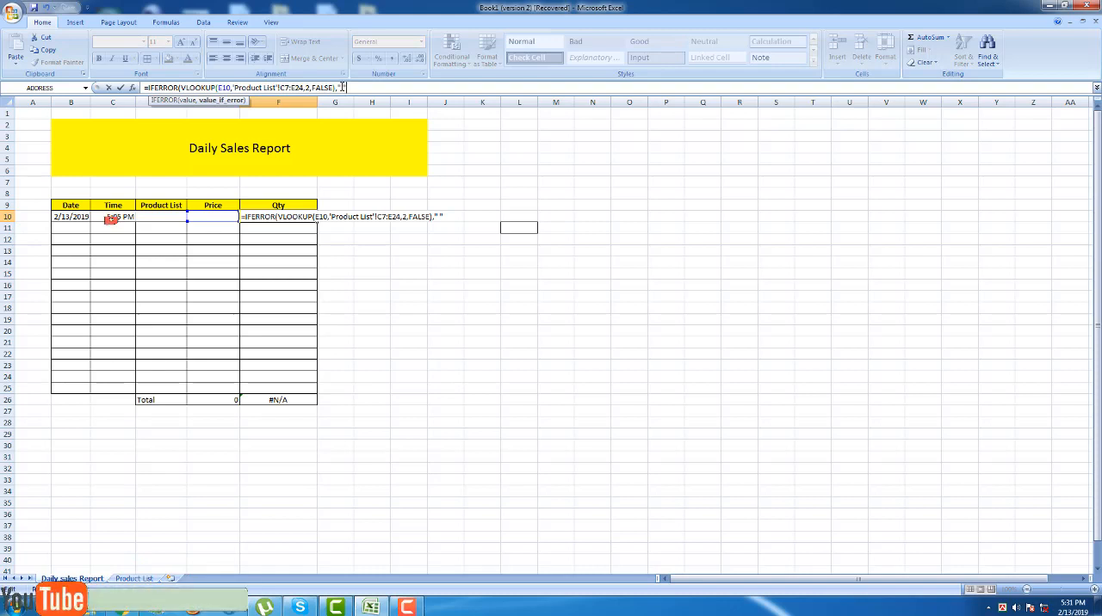
type(")")
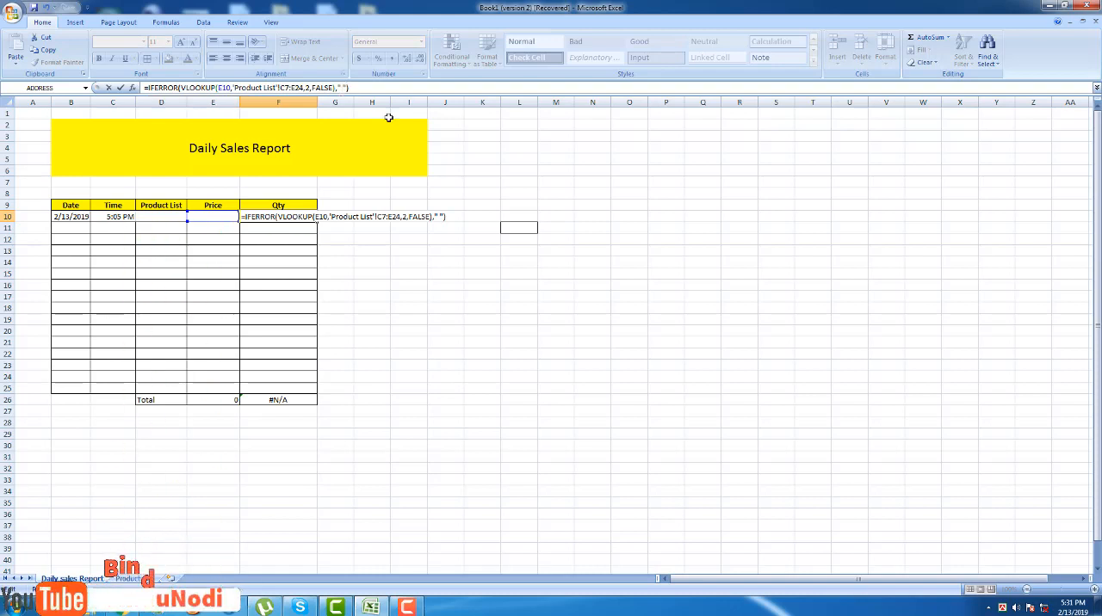
key("Return")
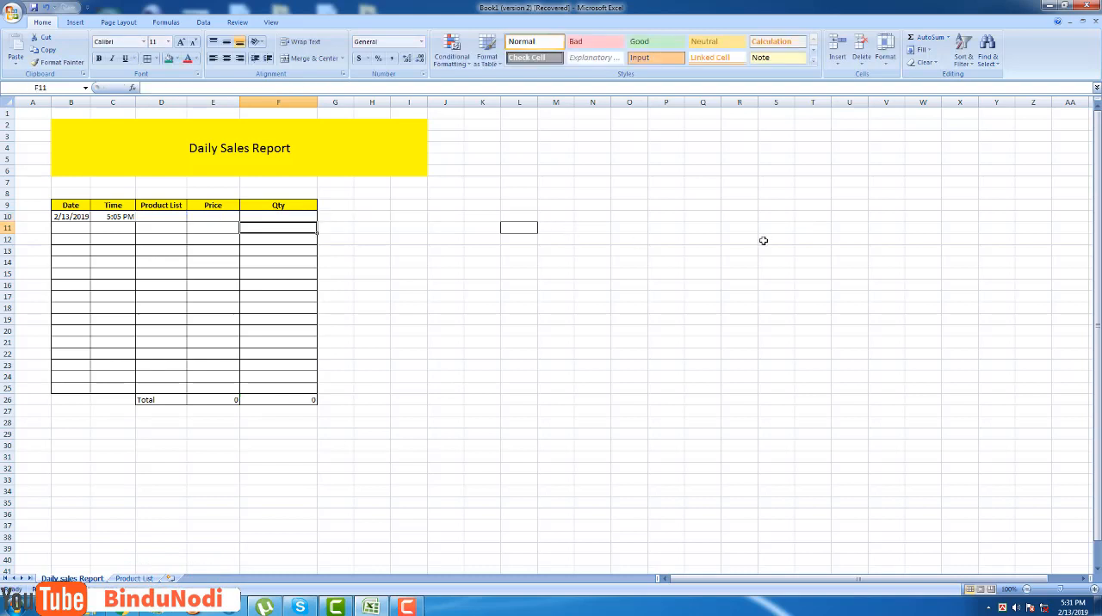
left_click(666, 319)
Fill the Price formula from E10 down through E25.
left_click(214, 216)
right_click(216, 217)
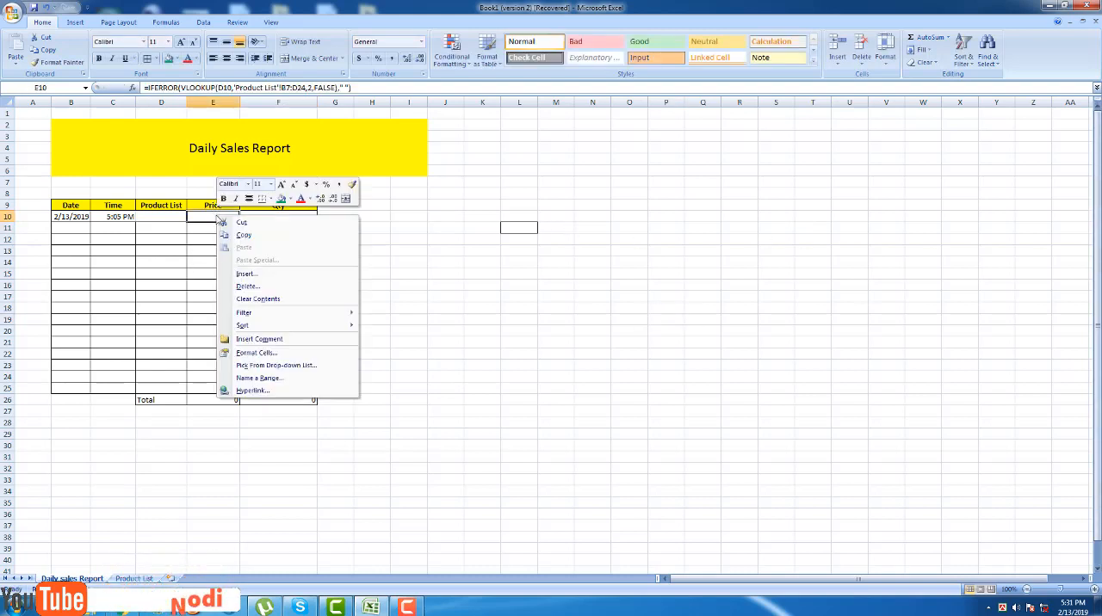
left_click(238, 235)
left_click_drag(238, 223, 235, 394)
left_click(401, 310)
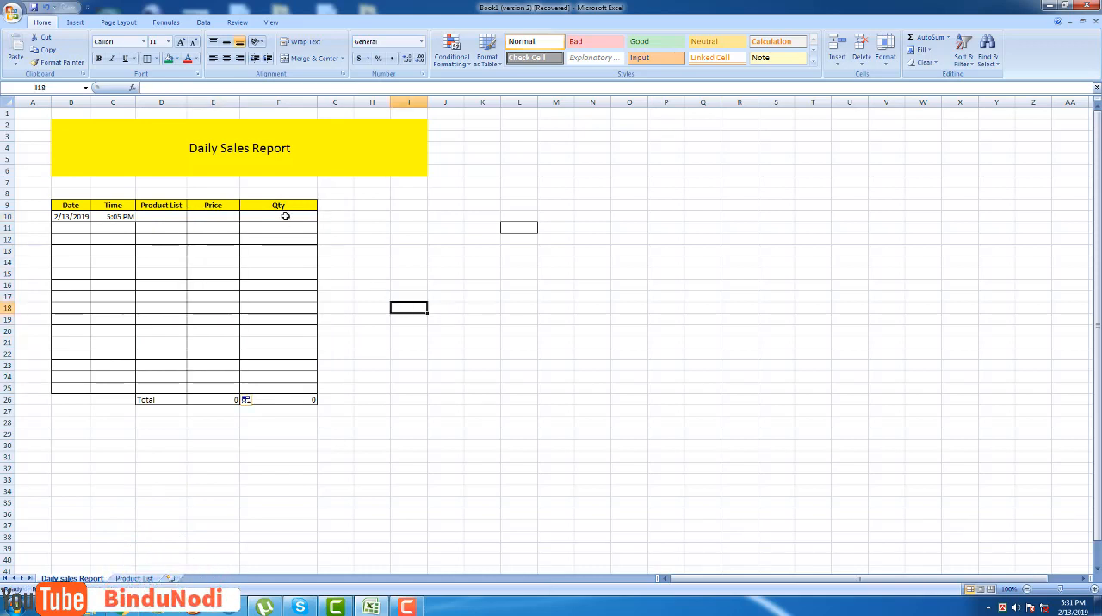
Fill the Qty formula from F10 down through F25.
right_click(287, 216)
left_click(313, 236)
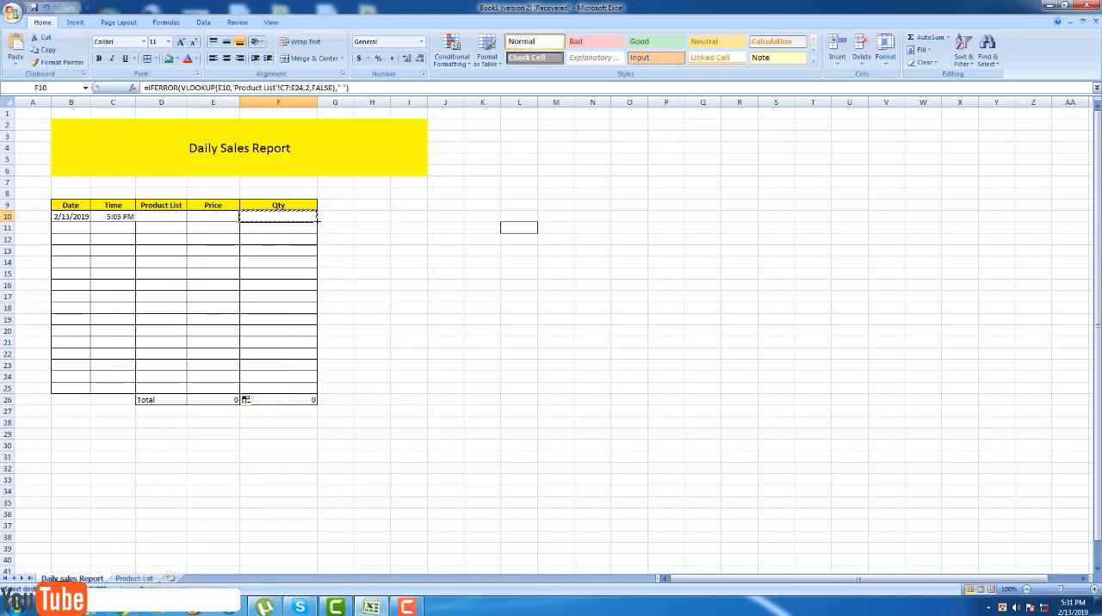
left_click_drag(316, 222, 313, 388)
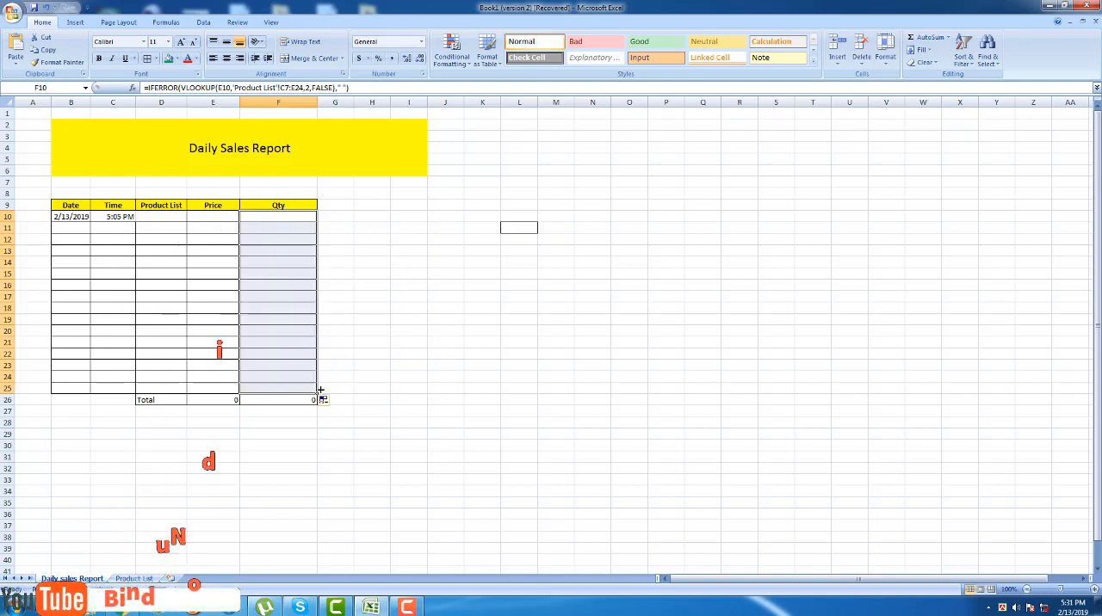
left_click(431, 270)
Choose DVD from the product dropdown in Product List cell D10.
left_click(174, 221)
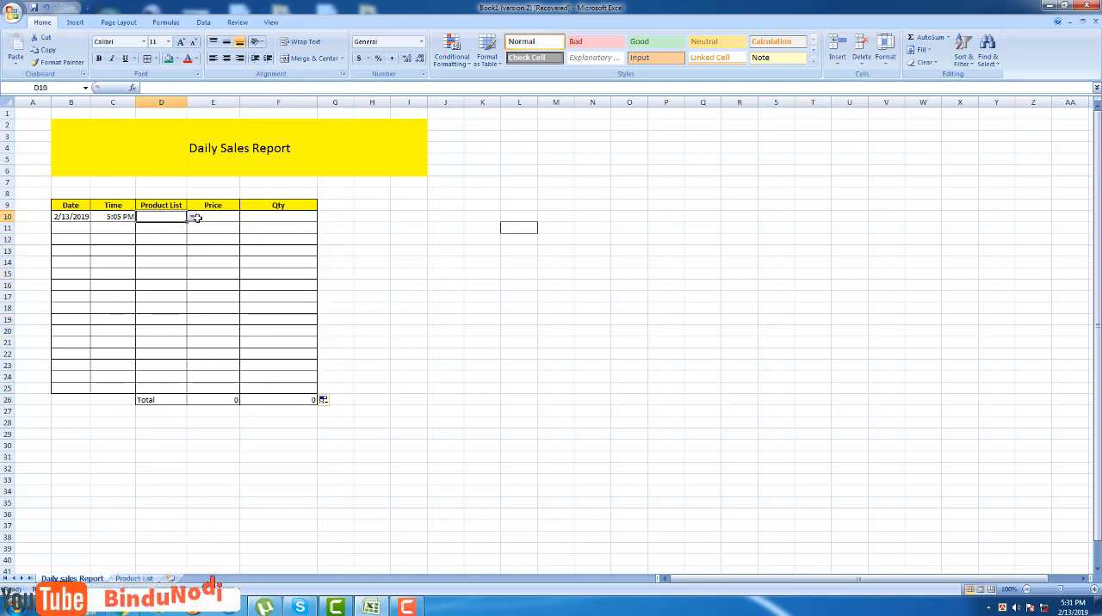
left_click(192, 219)
scroll(192, 248, "up", 3)
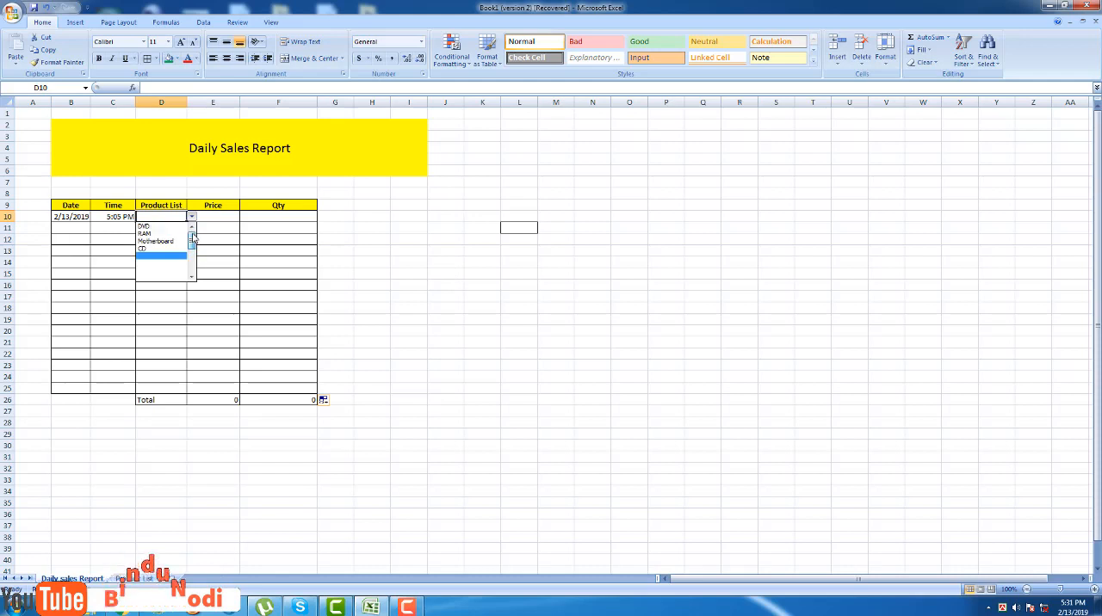
left_click(160, 225)
double_click(167, 231)
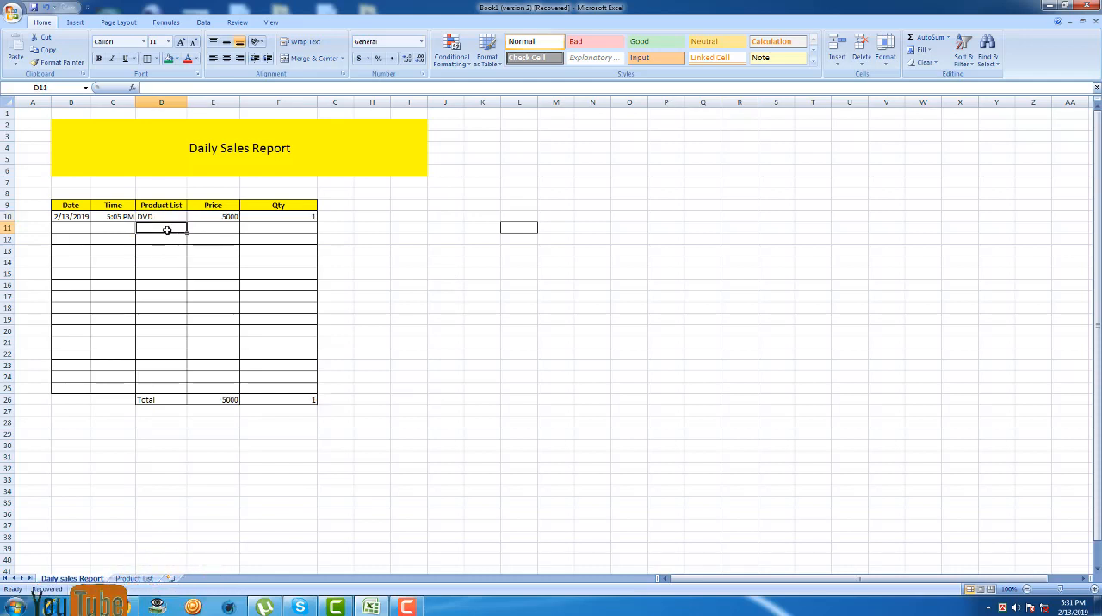
Copy the DVD entry with its dropdown from D10 into D11.
left_click(167, 217)
right_click(167, 217)
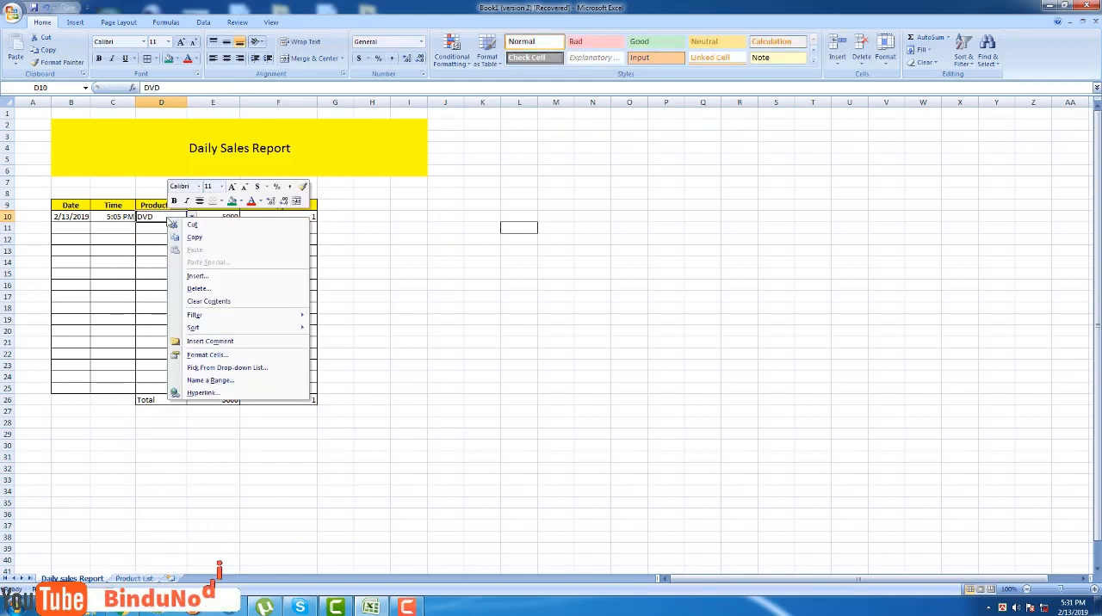
left_click(201, 238)
left_click(160, 226)
right_click(160, 226)
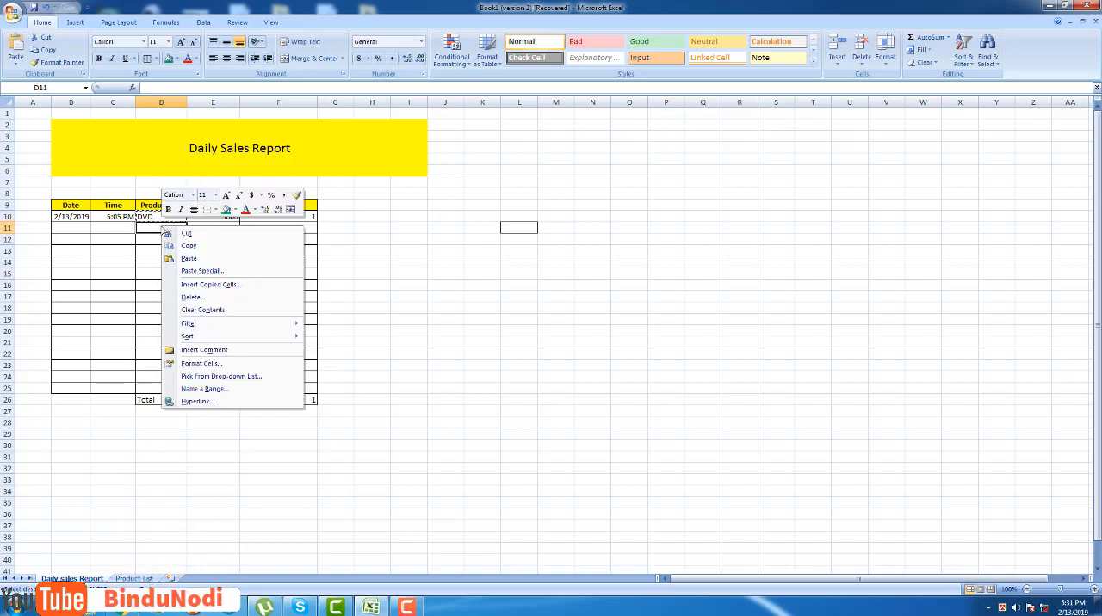
left_click(198, 258)
left_click(445, 251)
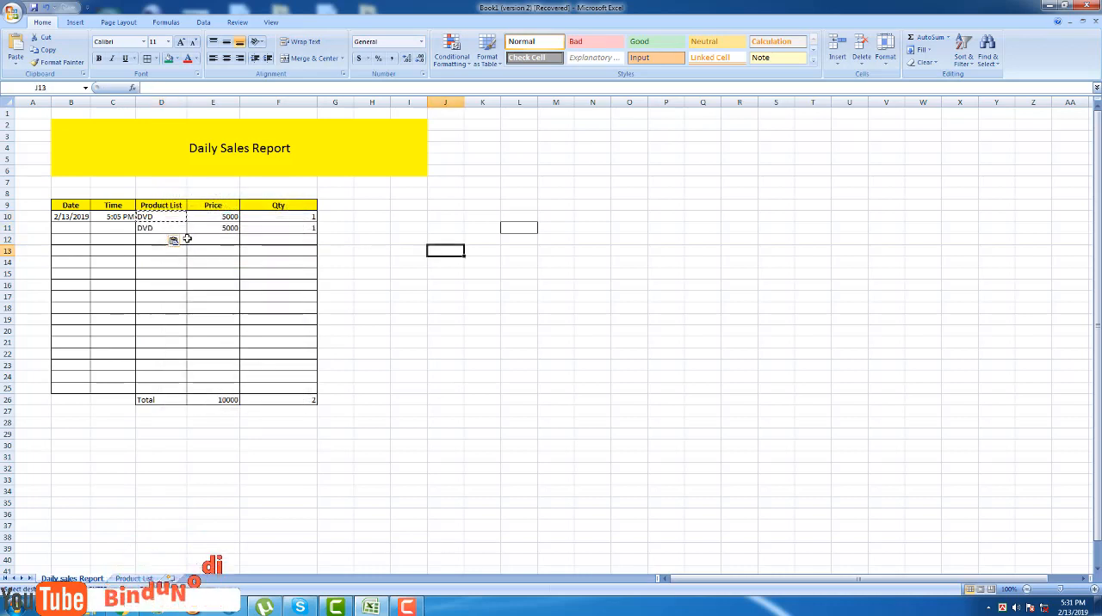
Test the product dropdown in D11 with RAM and set it finally to CD.
left_click(184, 228)
left_click(191, 228)
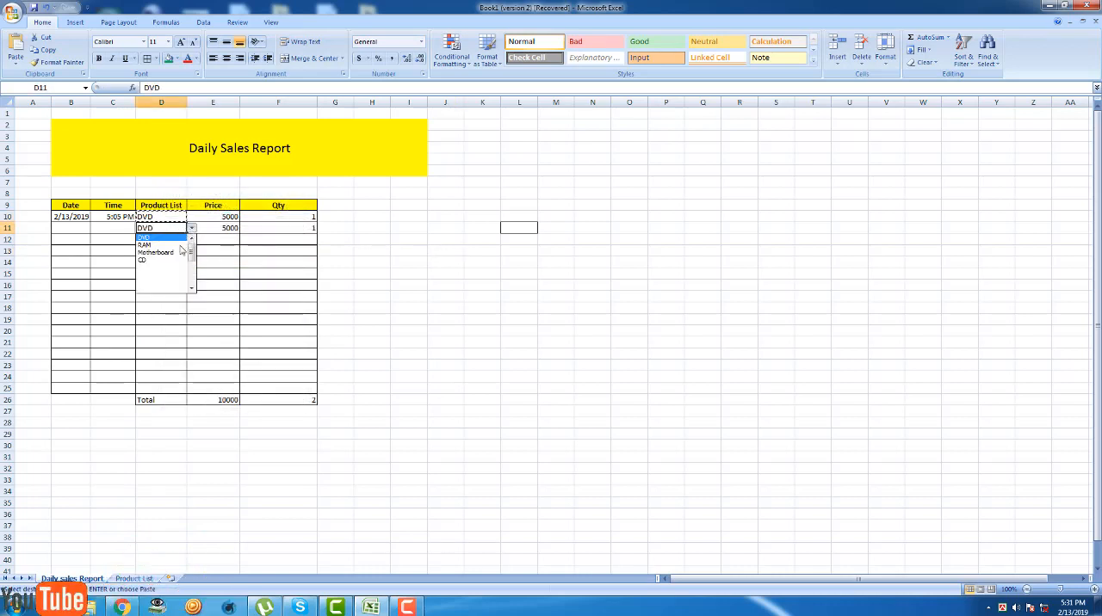
left_click(172, 246)
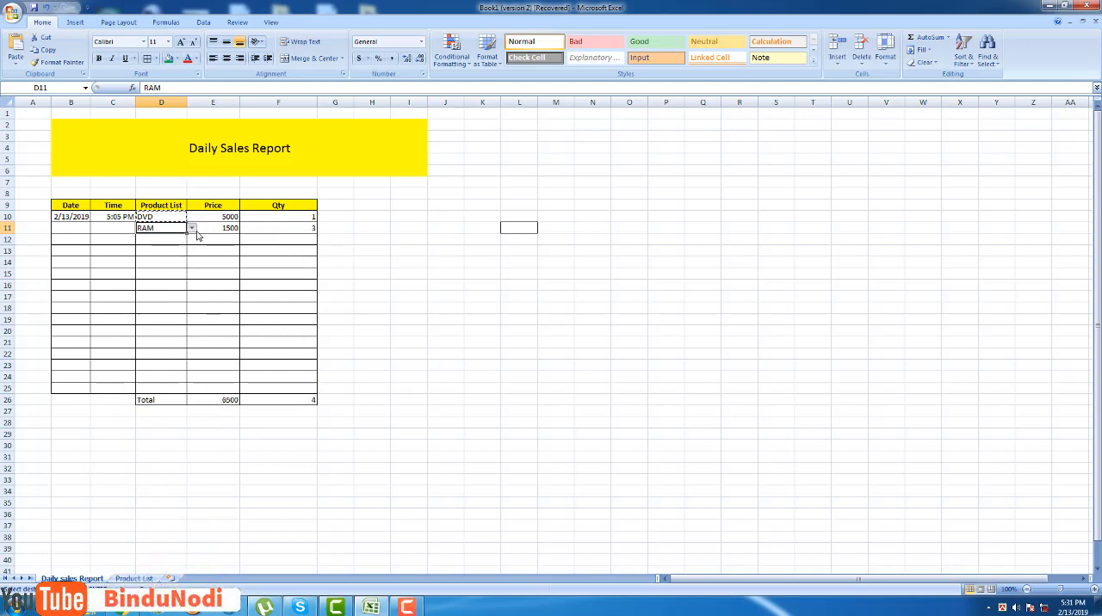
left_click(191, 228)
left_click(163, 267)
left_click(409, 240)
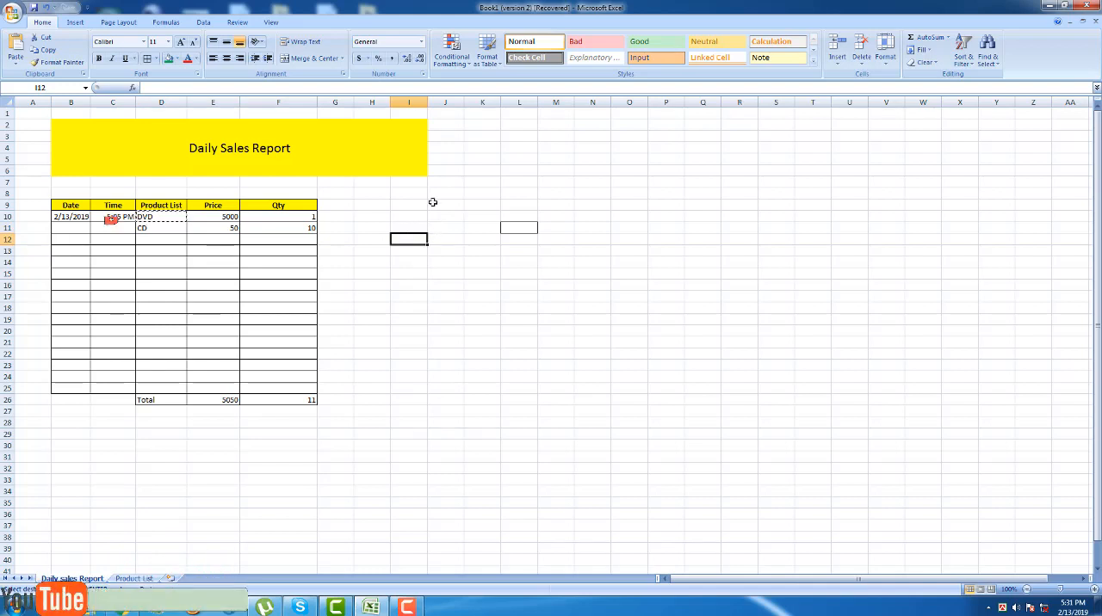
Try to copy the CD entry from D11 into D12.
left_click(148, 238)
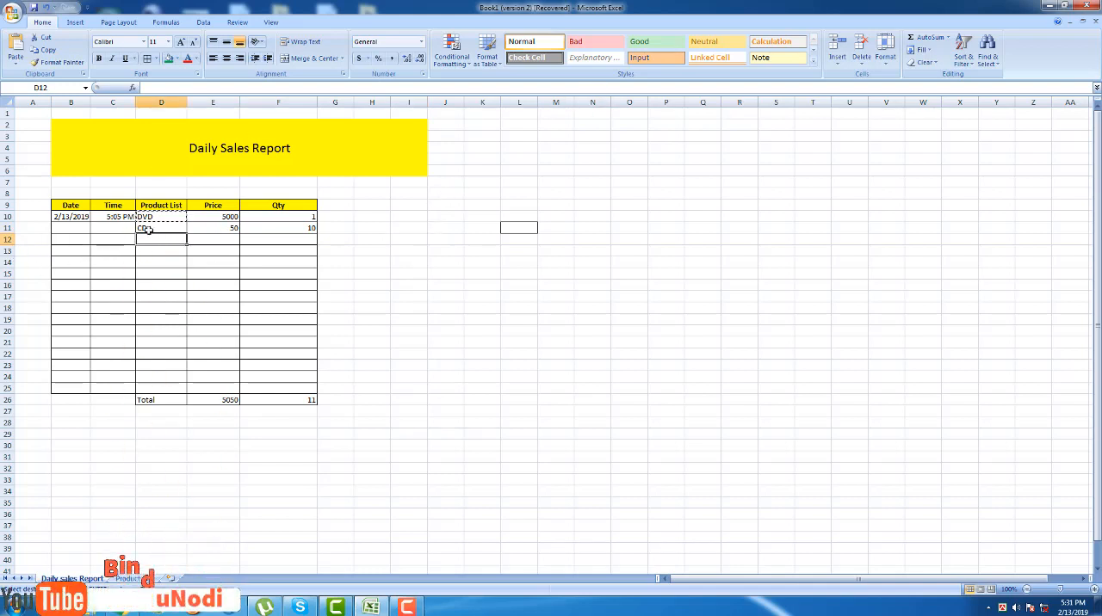
right_click(149, 231)
left_click(157, 247)
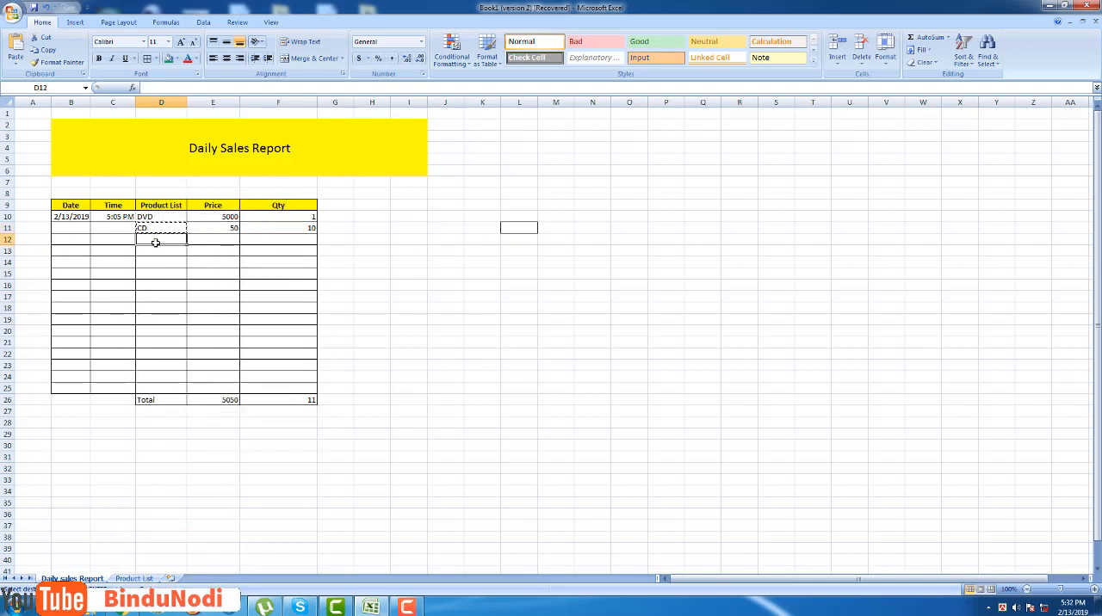
right_click(155, 242)
left_click(171, 261)
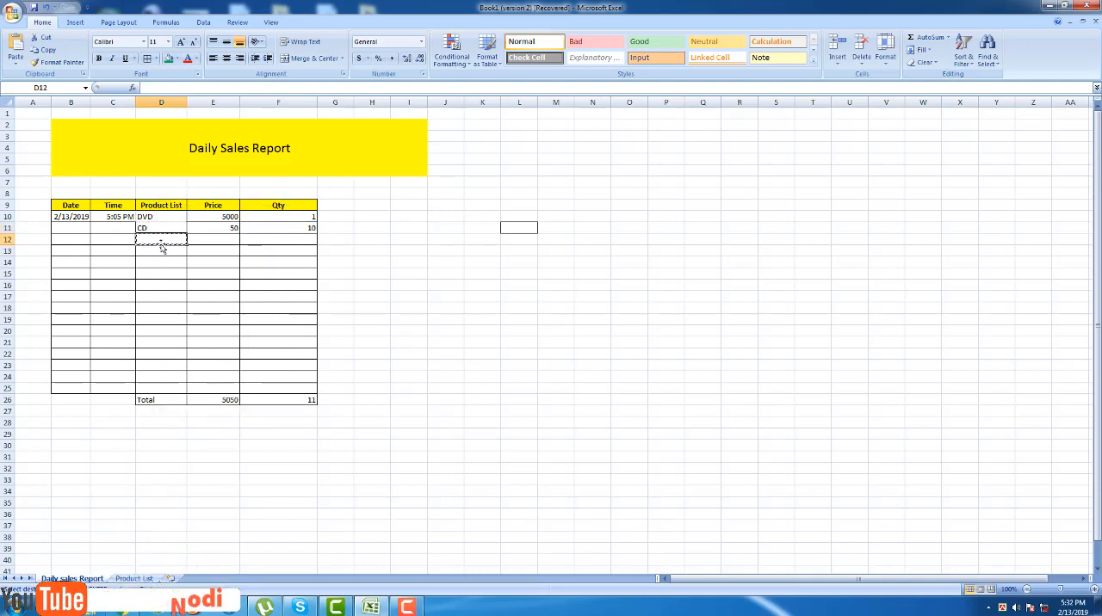
right_click(162, 239)
left_click(184, 266)
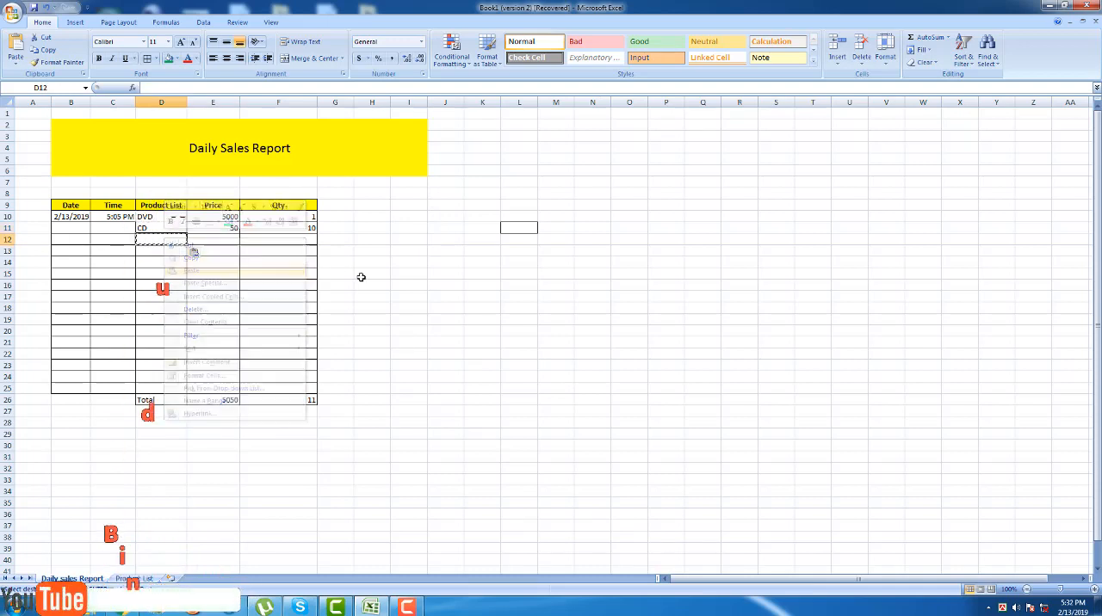
left_click(405, 285)
Copy the CD entry with its dropdown from D11 into D12.
right_click(150, 229)
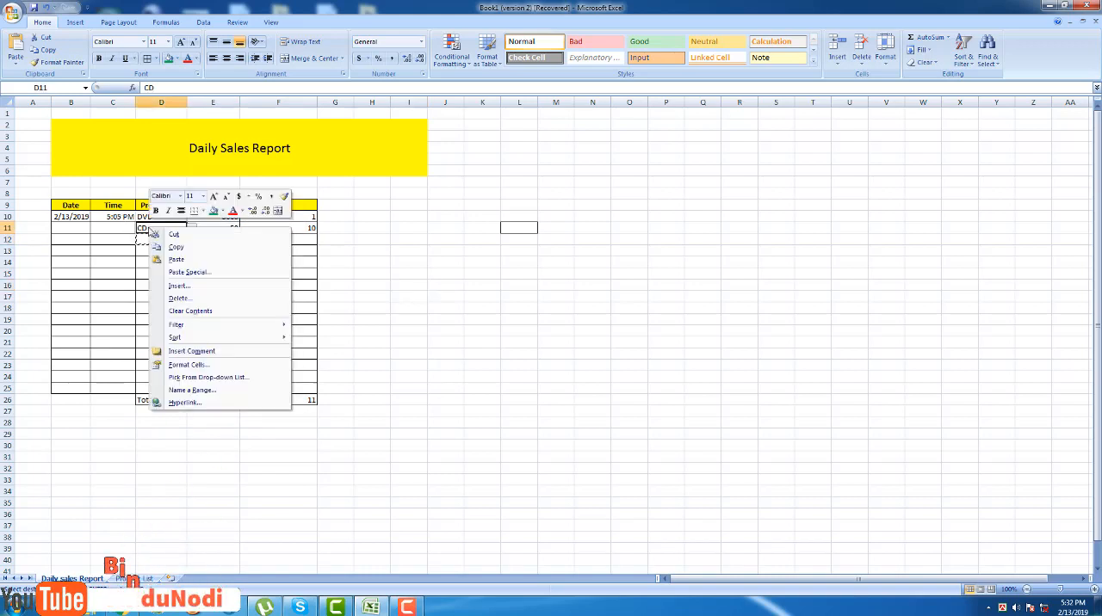
left_click(193, 253)
left_click(155, 238)
right_click(158, 239)
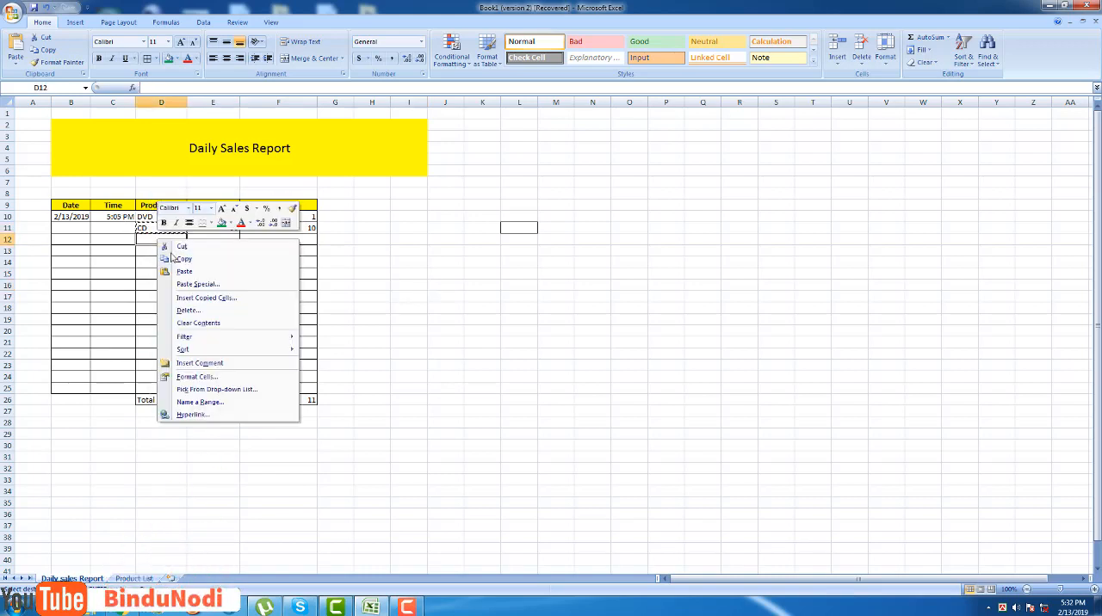
left_click(186, 272)
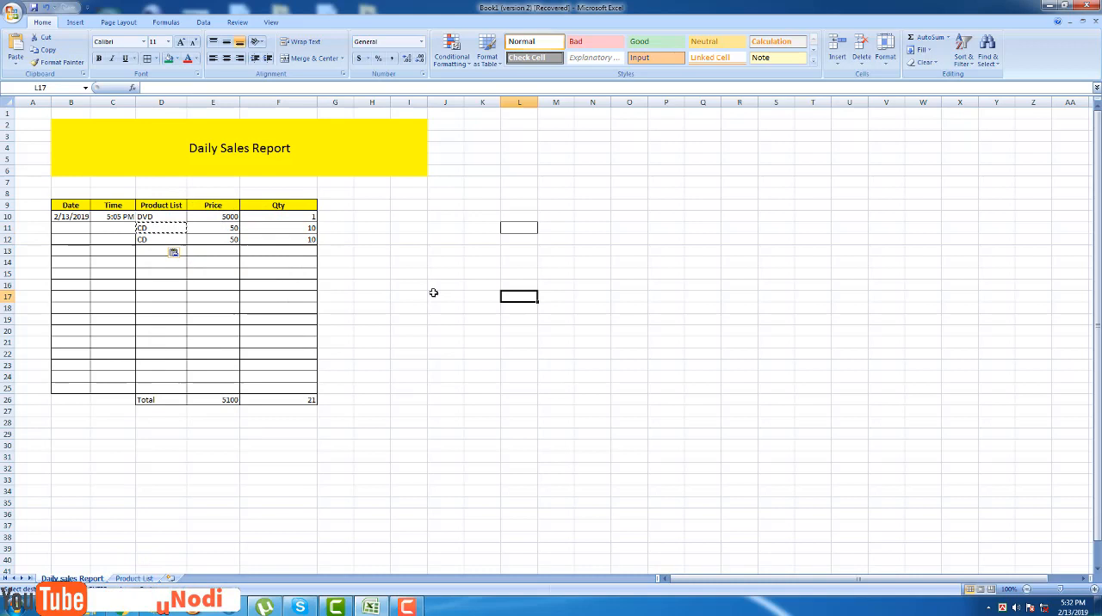
Set the product in D12 to Motherboard from the dropdown.
left_click(192, 240)
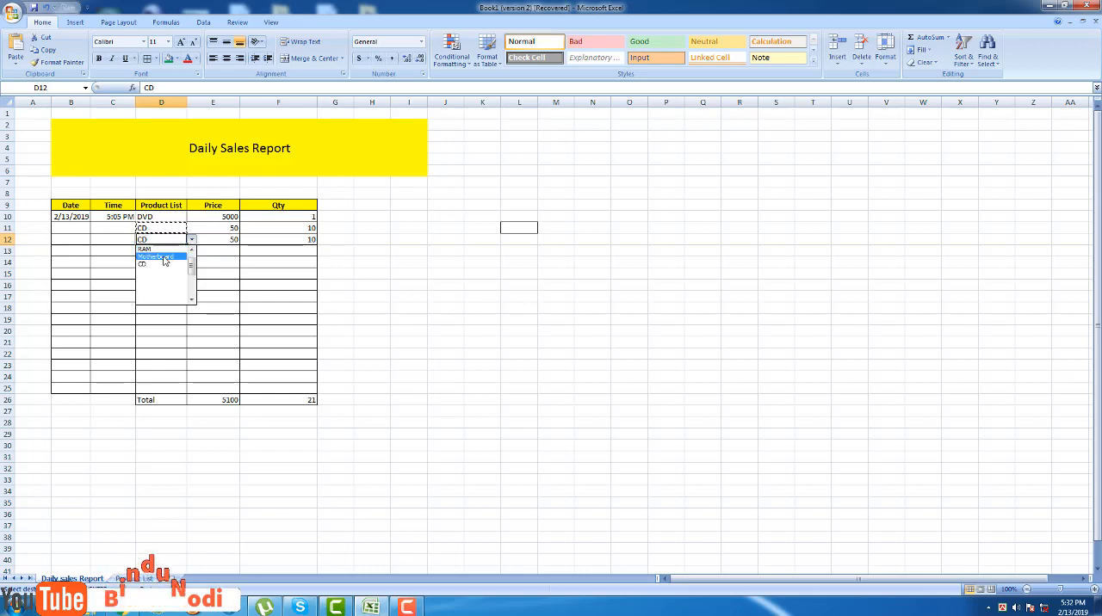
left_click(155, 253)
left_click(389, 298)
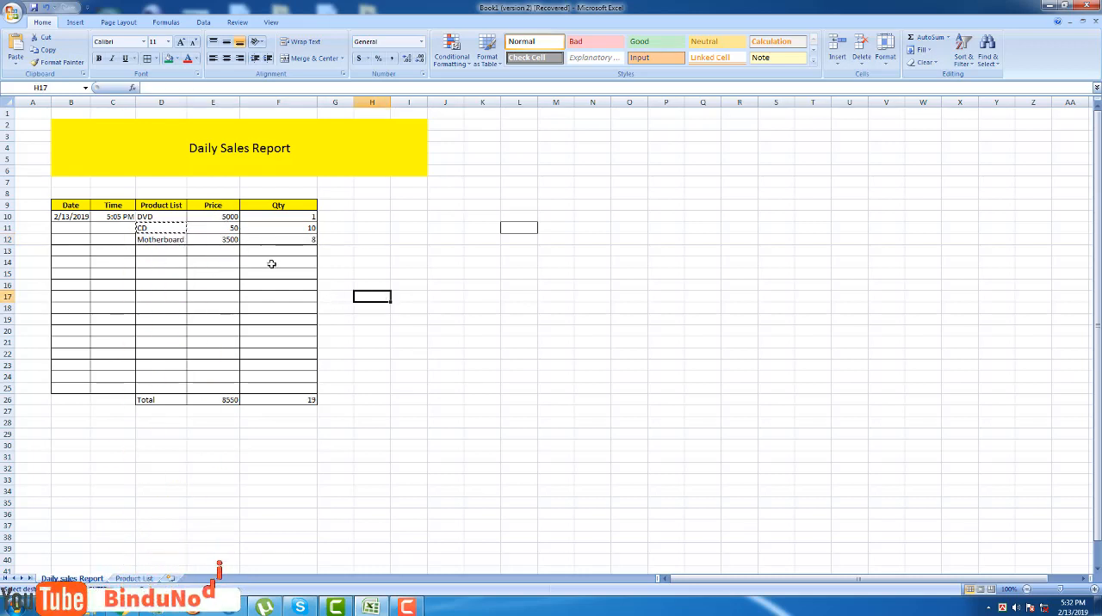
left_click(415, 183)
left_click(175, 238)
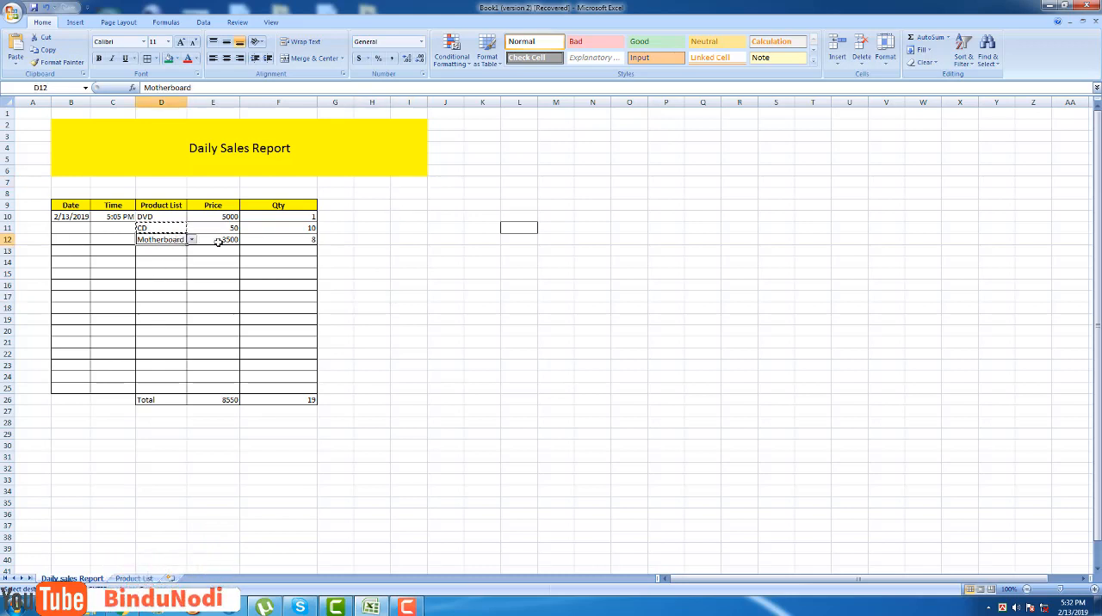
left_click(372, 254)
Fill the Motherboard entry from D12 down through D16.
left_click(150, 255)
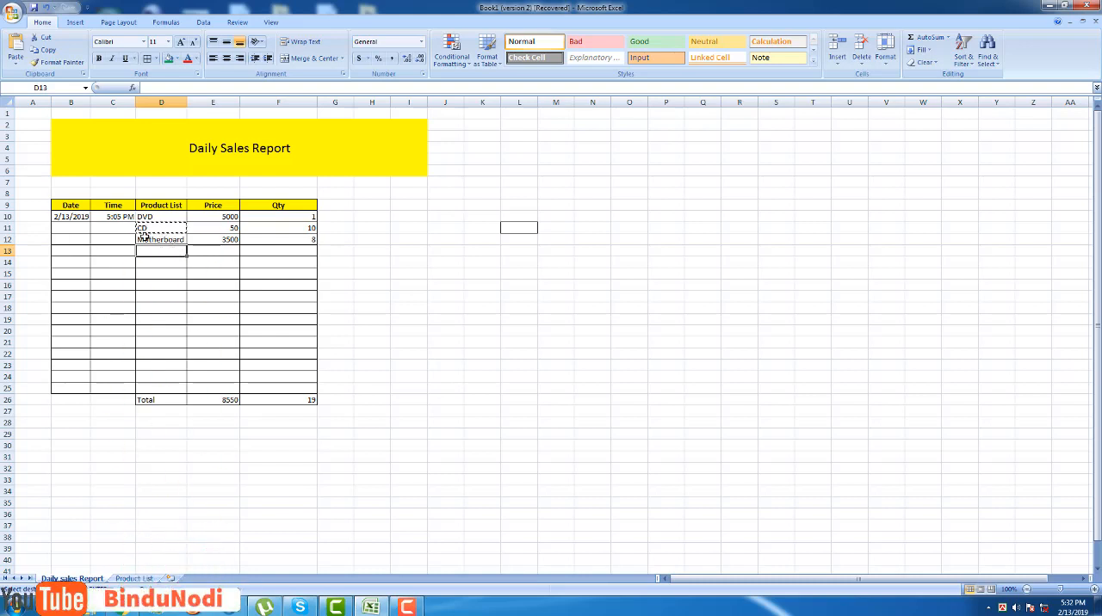
right_click(147, 242)
left_click(179, 261)
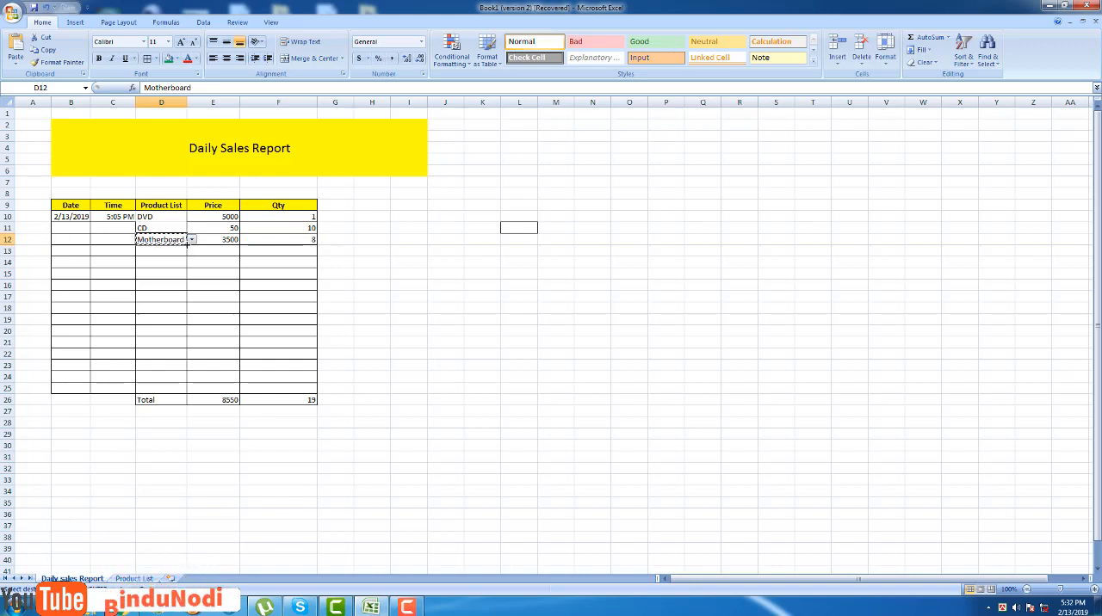
left_click_drag(185, 247, 184, 290)
left_click(398, 294)
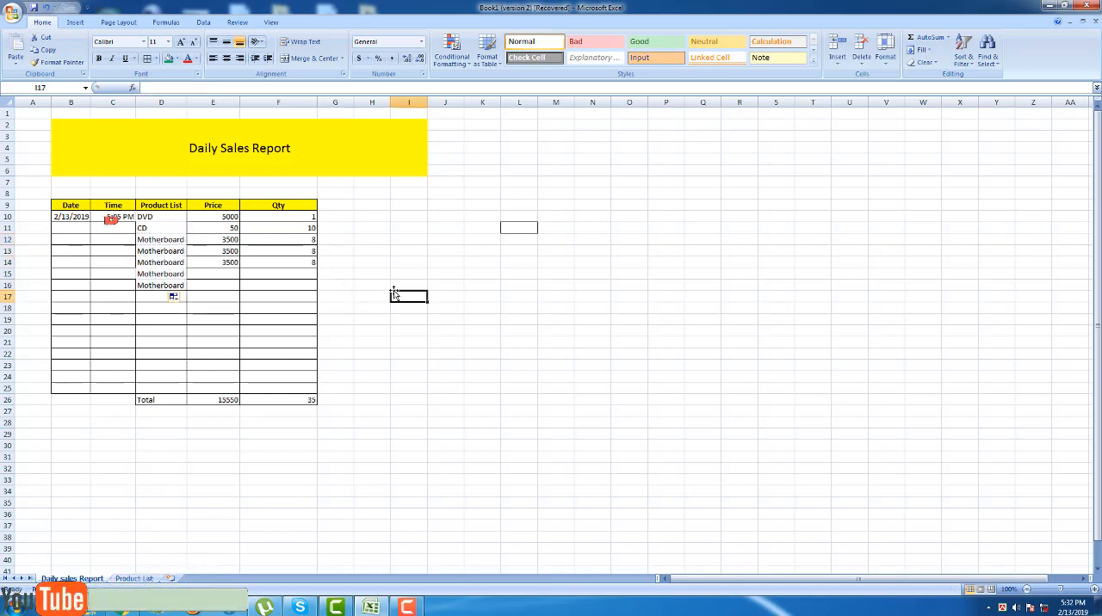
Clear the Motherboard entries from D15 and D16 of the sales report.
left_click(371, 319)
left_click(213, 277)
double_click(212, 278)
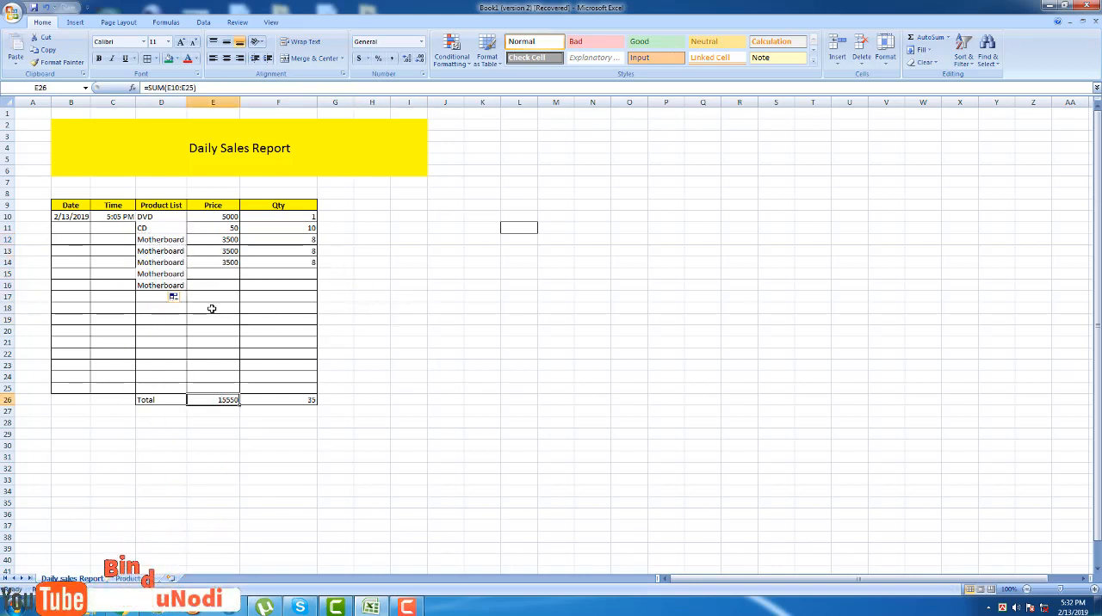
left_click(211, 308)
left_click(206, 277)
double_click(177, 276)
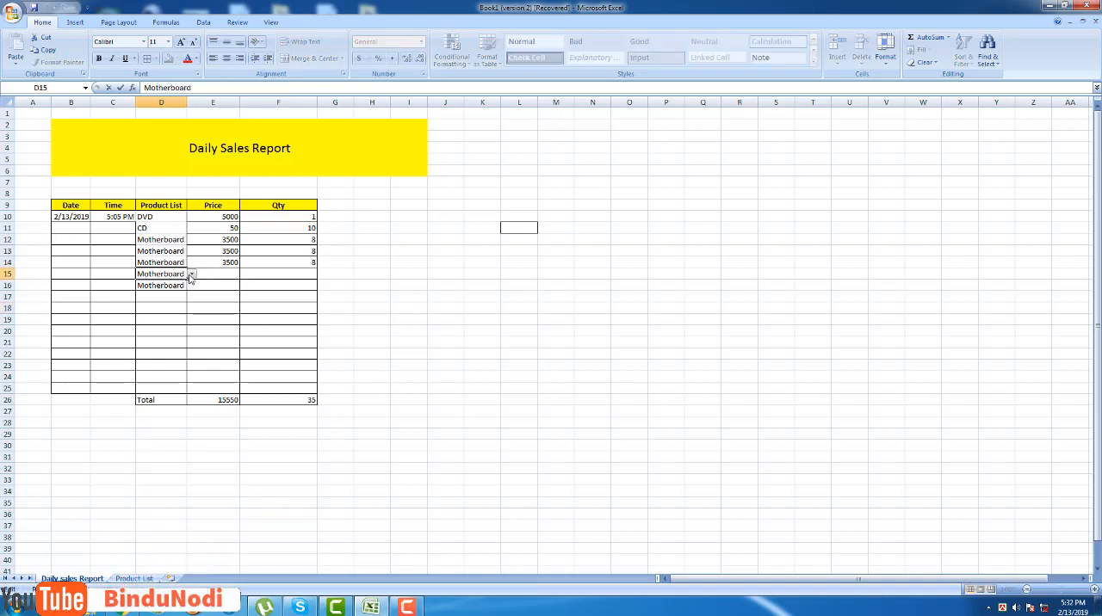
left_click(192, 277)
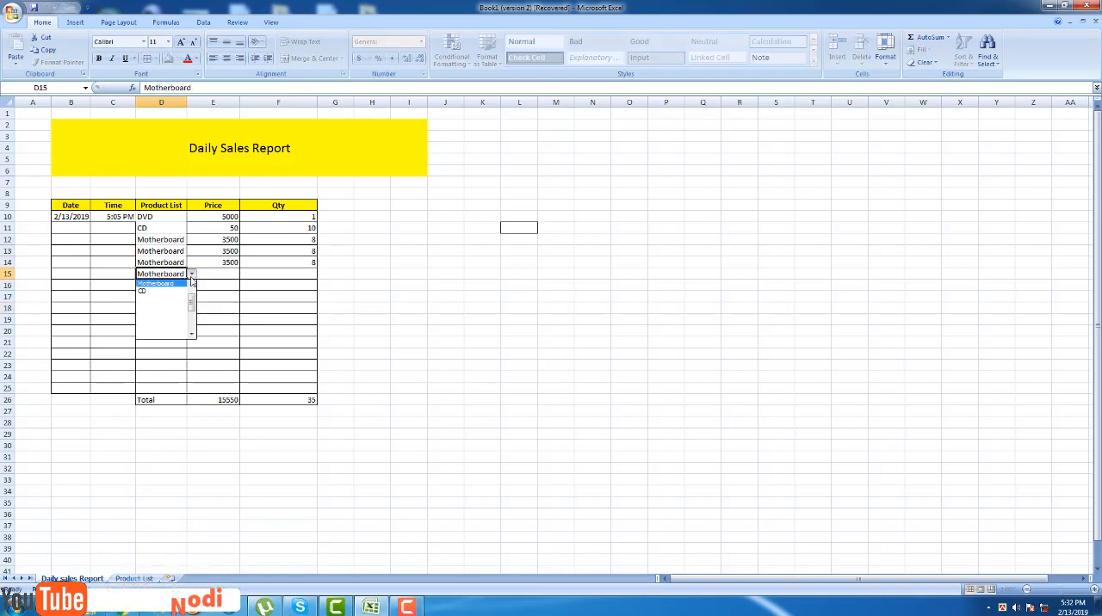
left_click(160, 293)
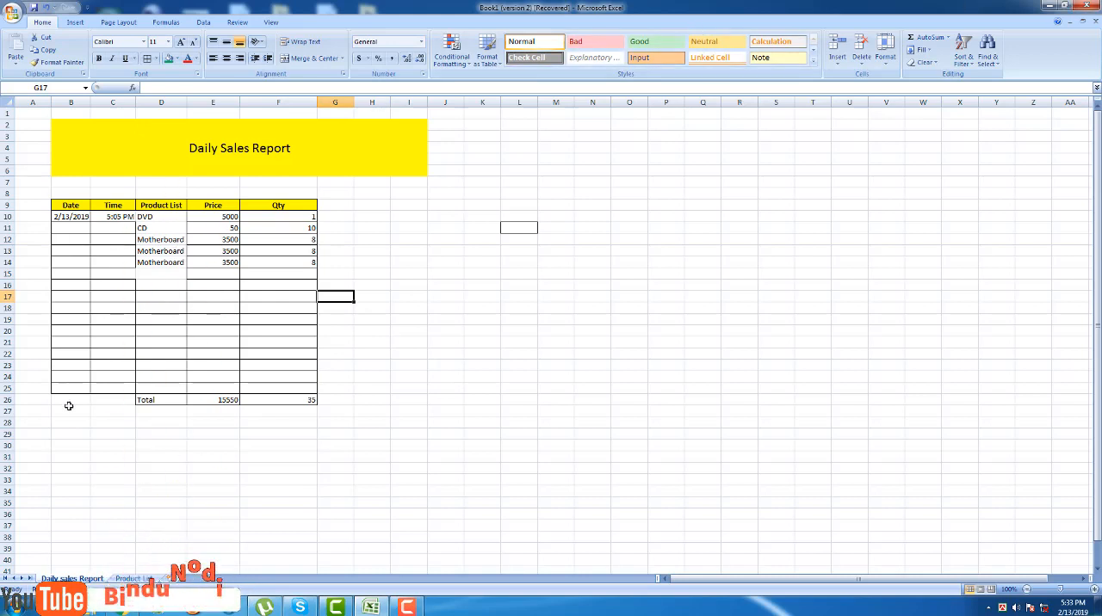
Add Sim to row 13 of the Product List sheet with price 151 and quantity 10.
left_click(136, 579)
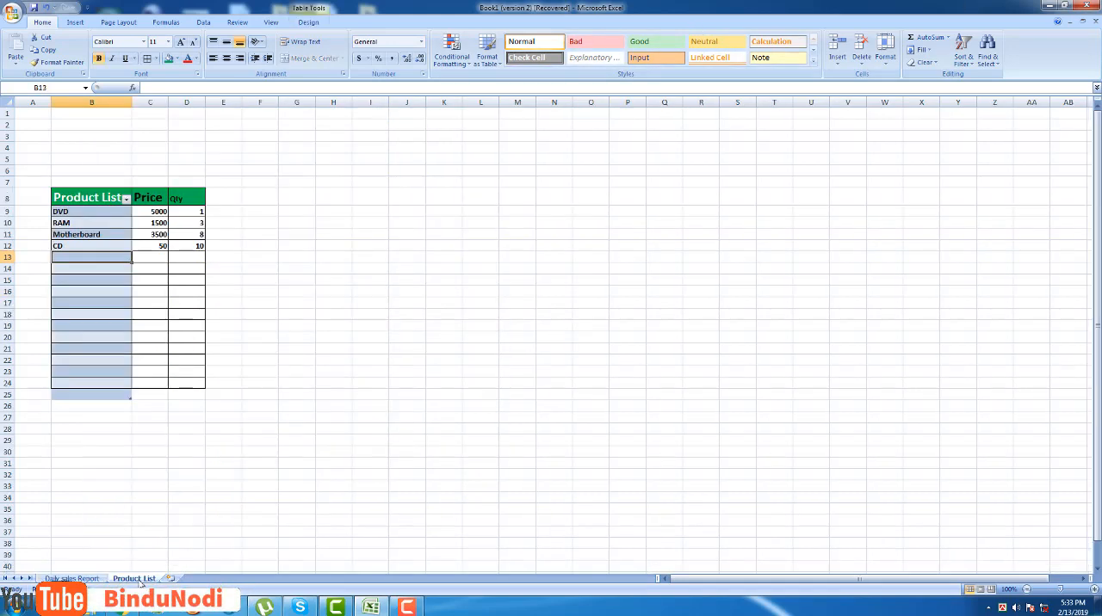
type("Sim")
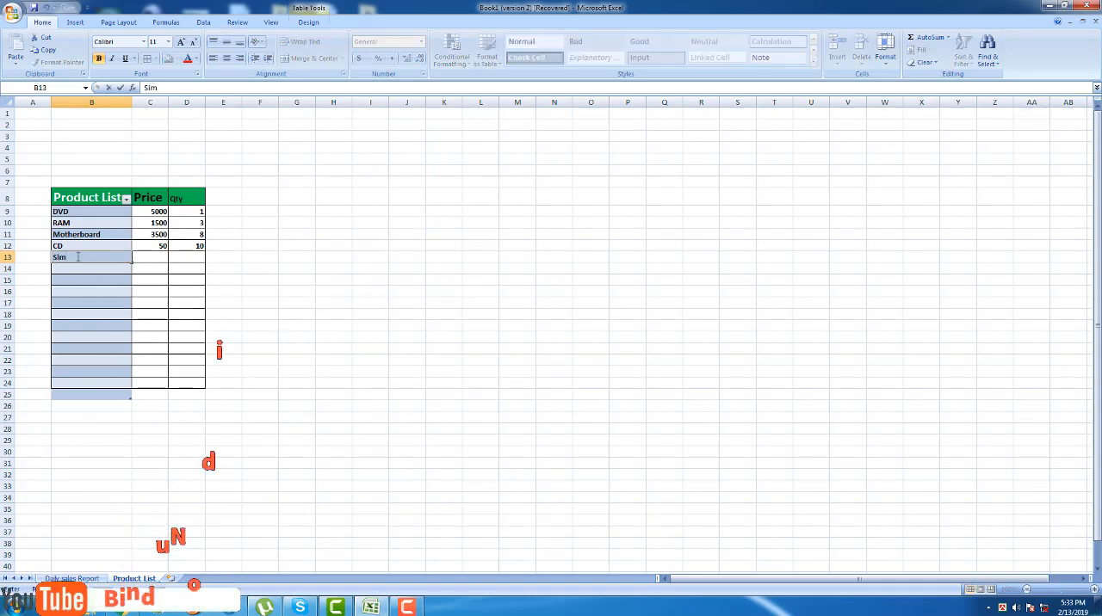
key("Return")
type("150")
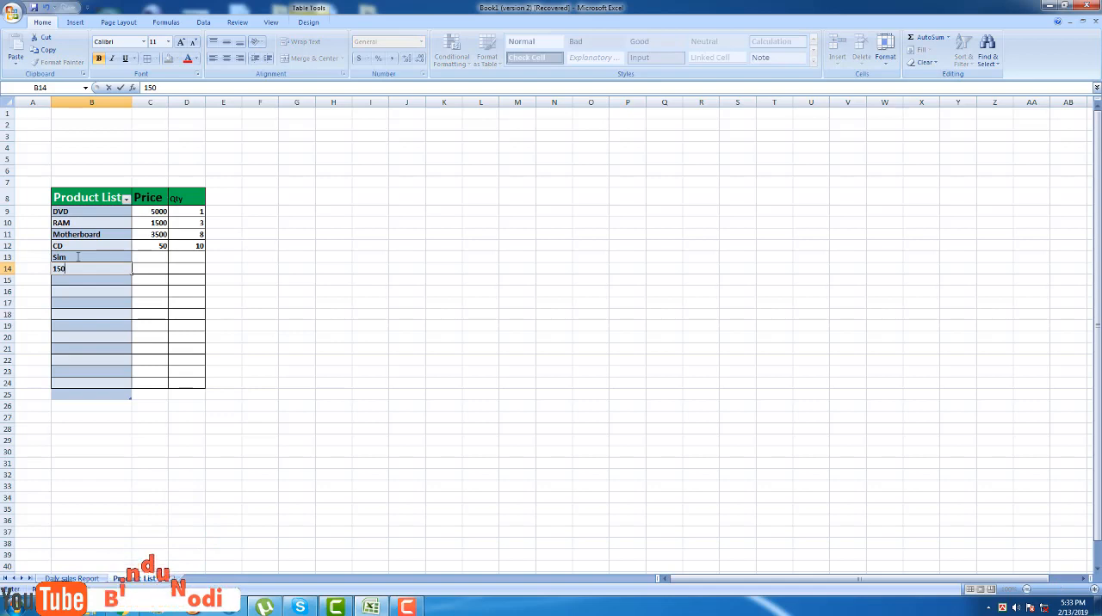
key("BackSpace")
key("BackSpace")
left_click(151, 256)
type("158")
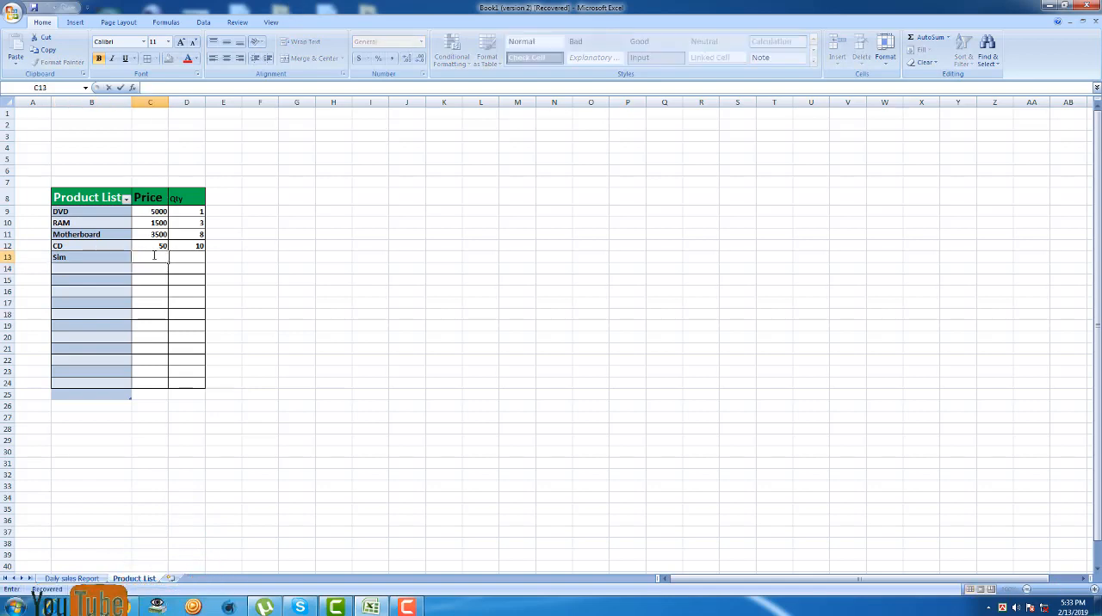
type("0")
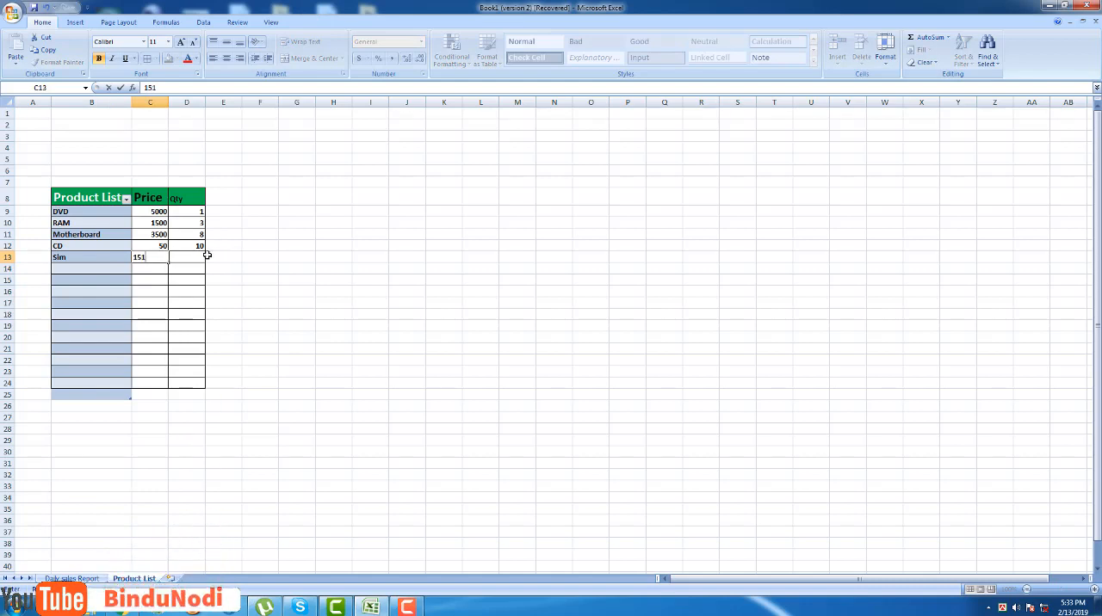
left_click(197, 260)
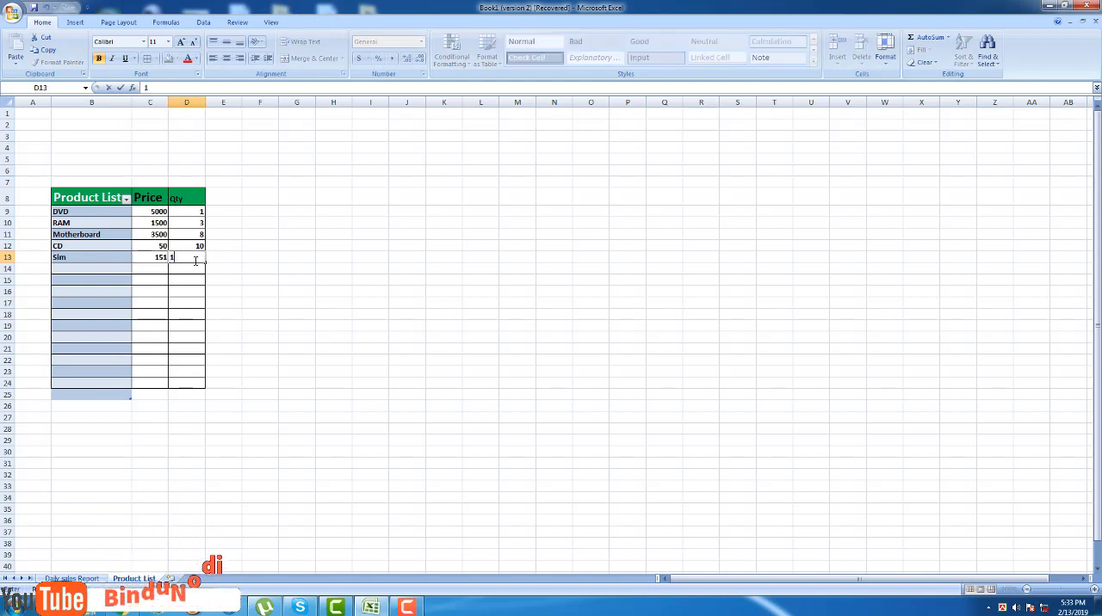
Add Mobile to row 14 of the product list with price 35000 and quantity 50.
left_click(66, 268)
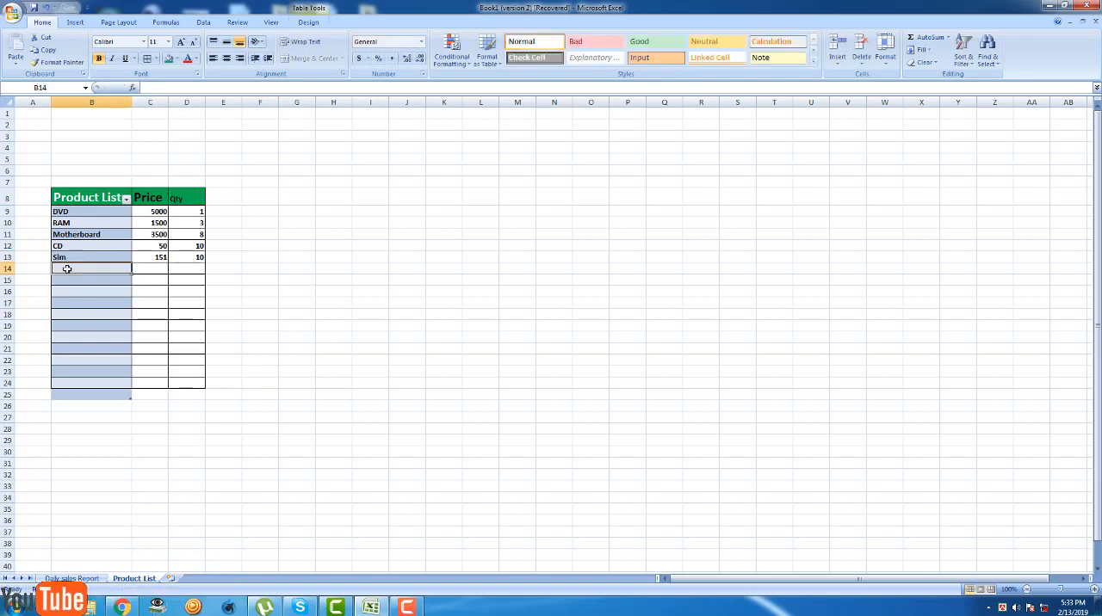
type("mOBILE")
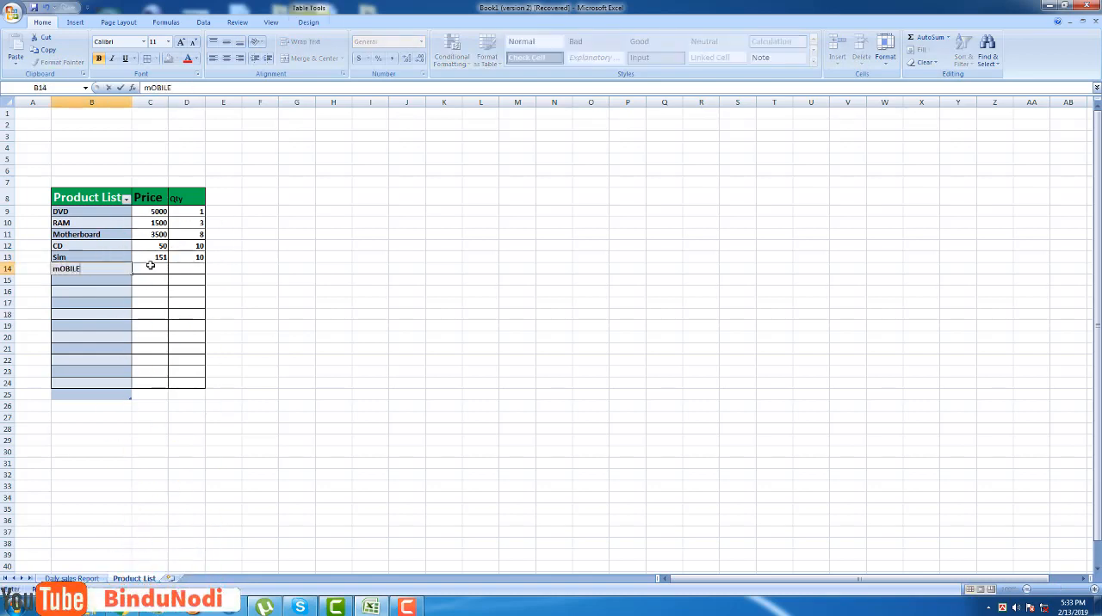
left_click(150, 265)
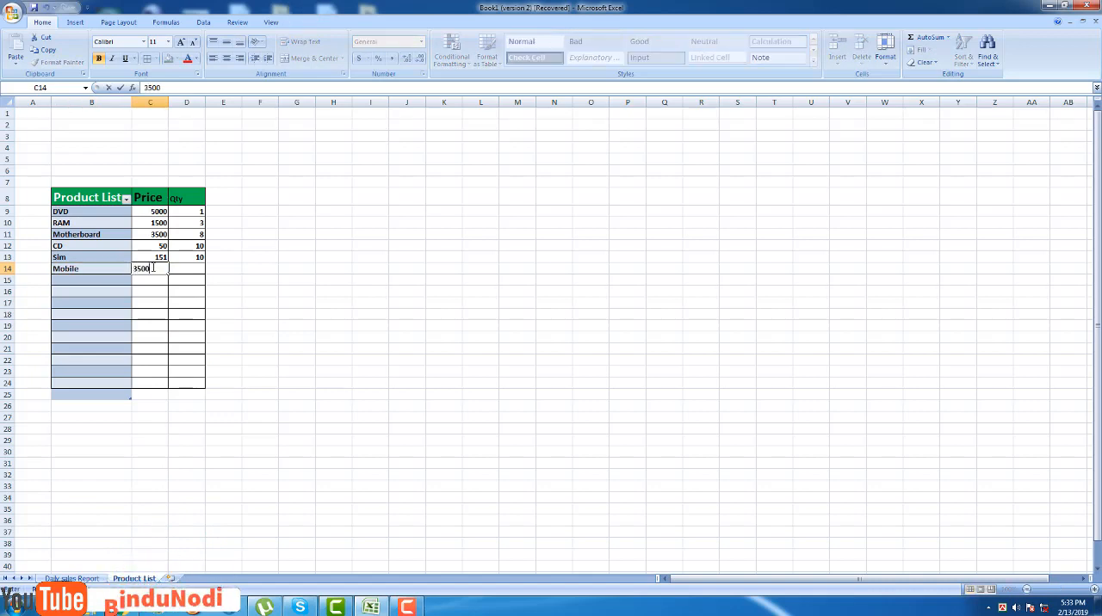
type("35000")
left_click(186, 267)
type("50")
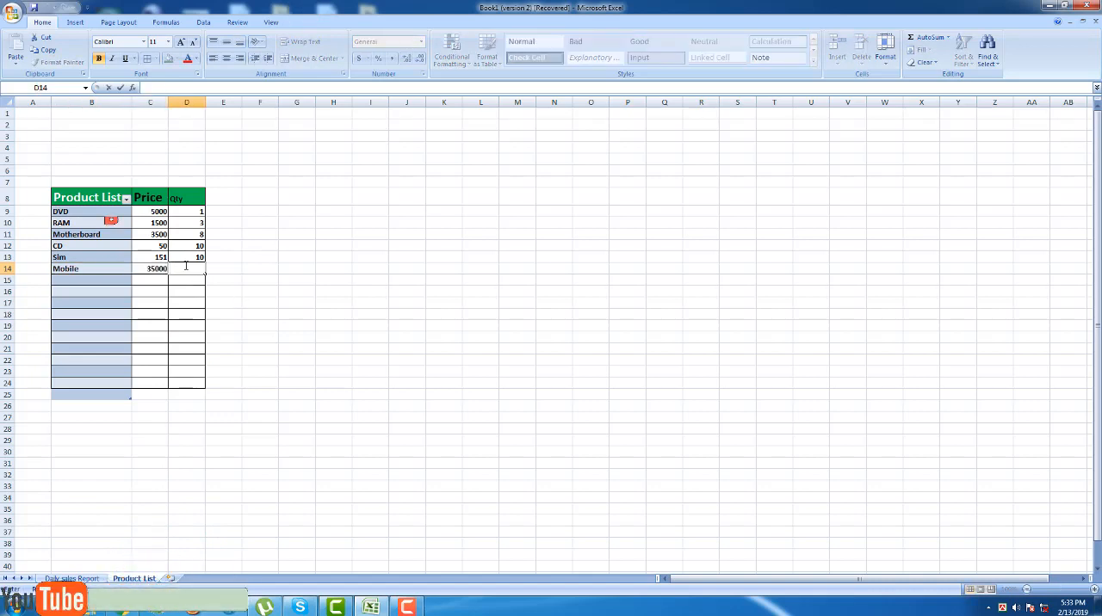
left_click(260, 246)
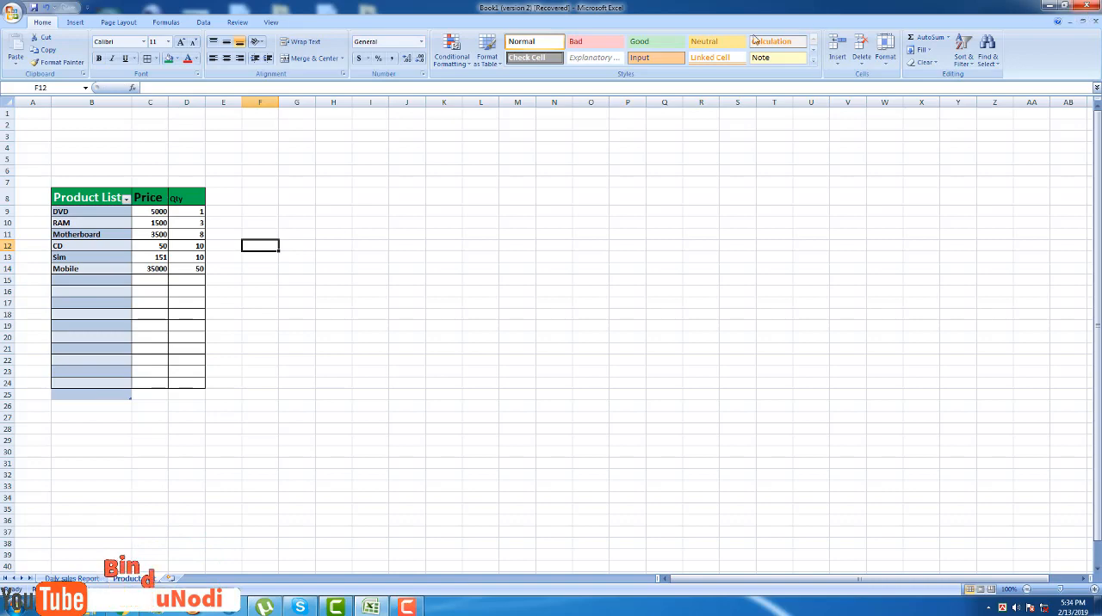
left_click(196, 274)
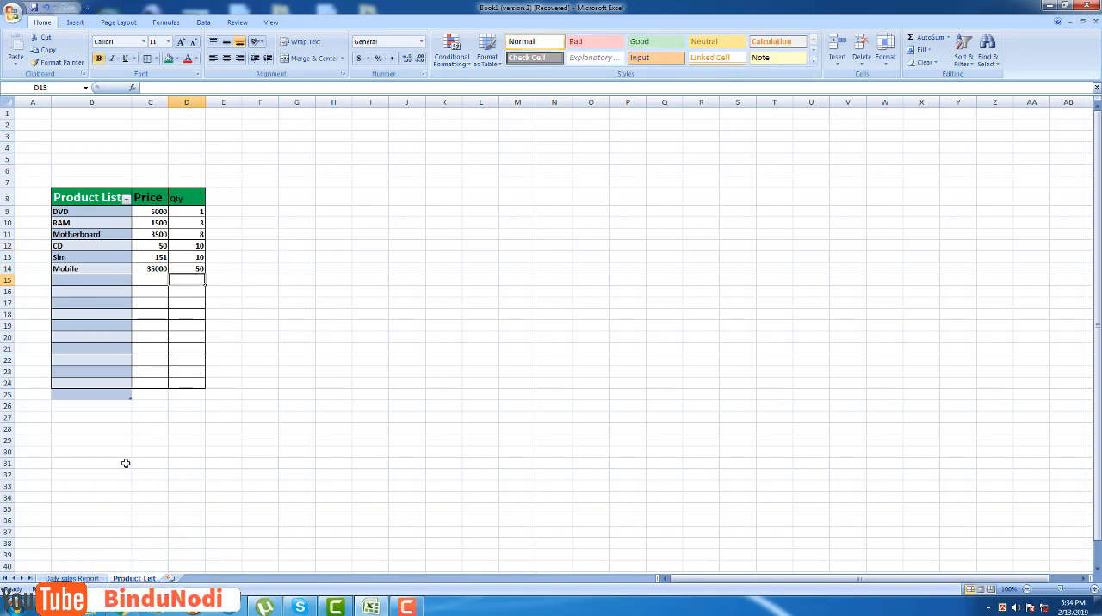
left_click(372, 607)
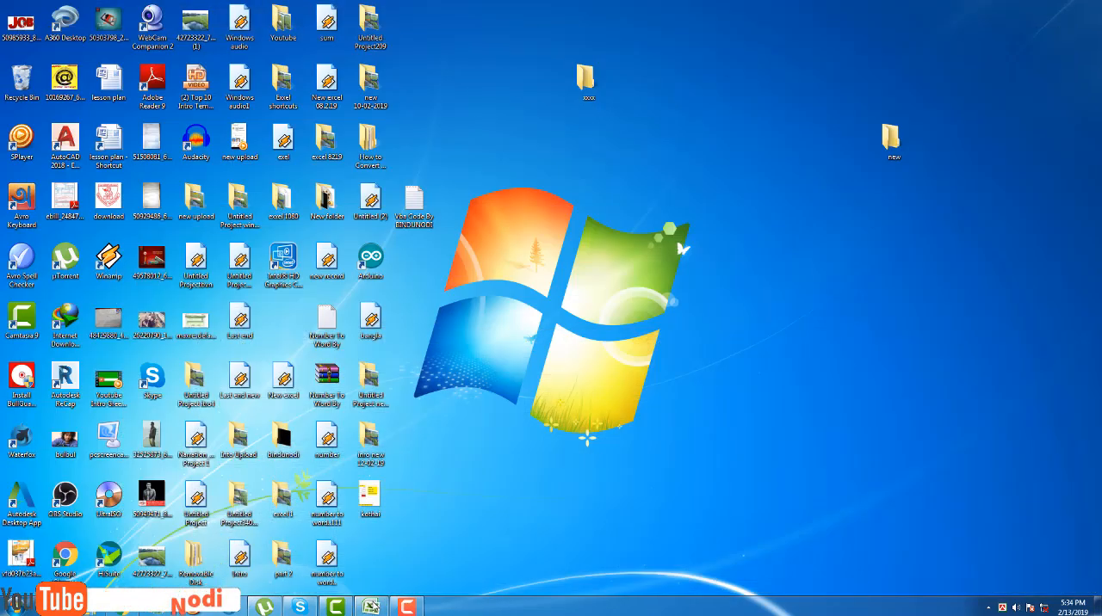
left_click(371, 605)
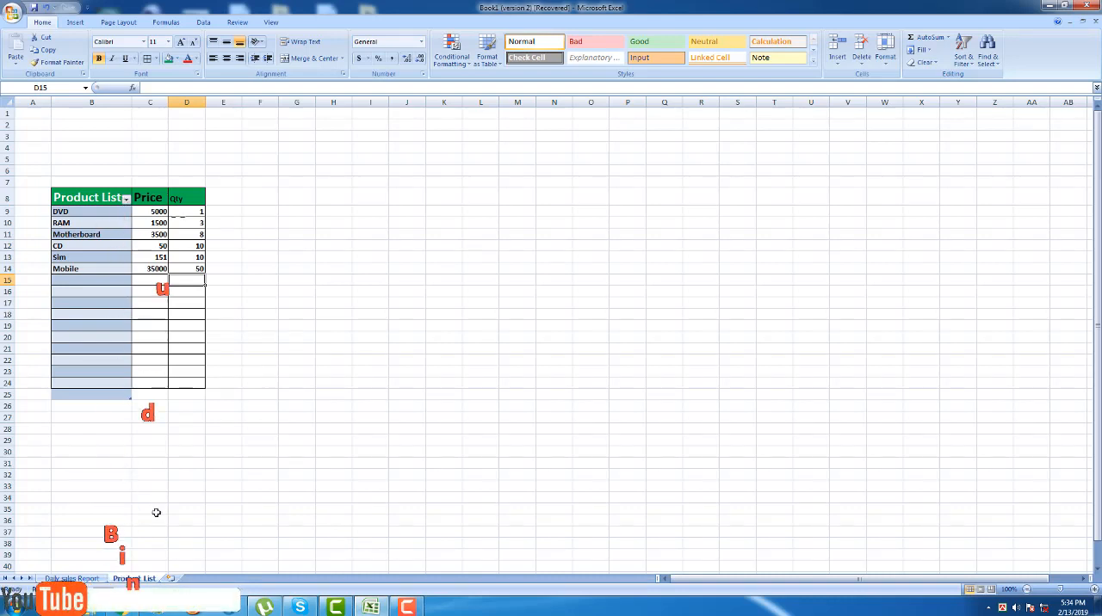
On the Daily sales Report sheet, set the product in D15 to Sim from its dropdown list.
left_click(72, 578)
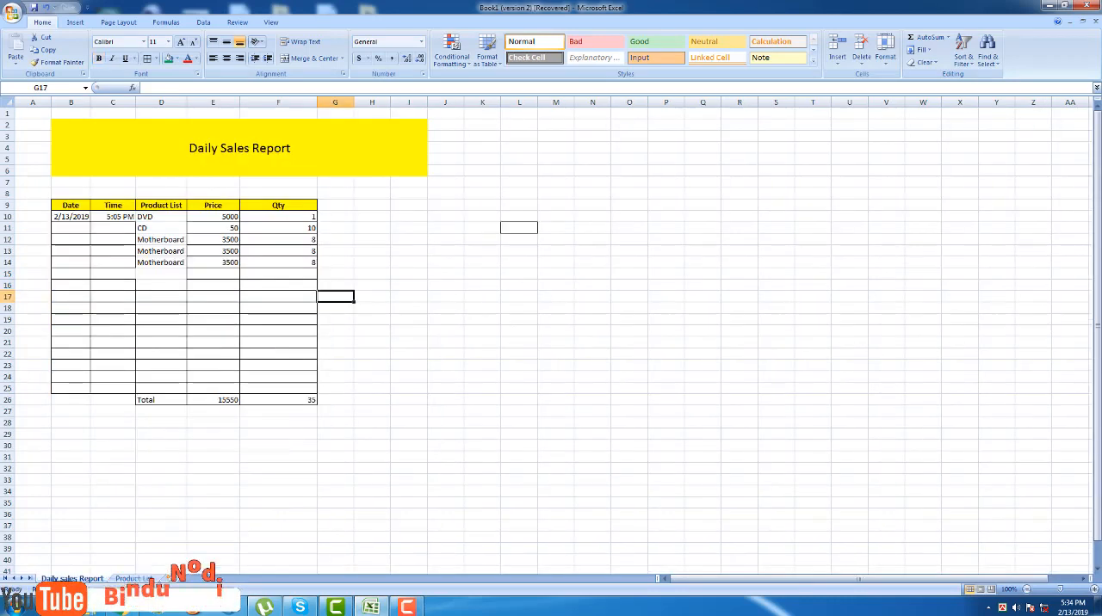
left_click(164, 274)
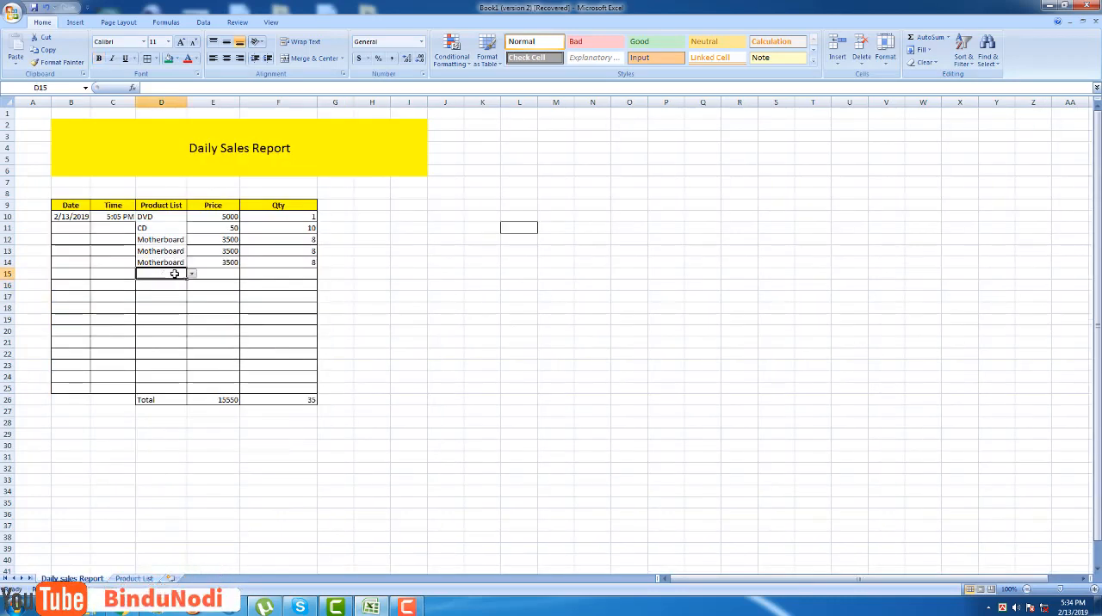
left_click(191, 273)
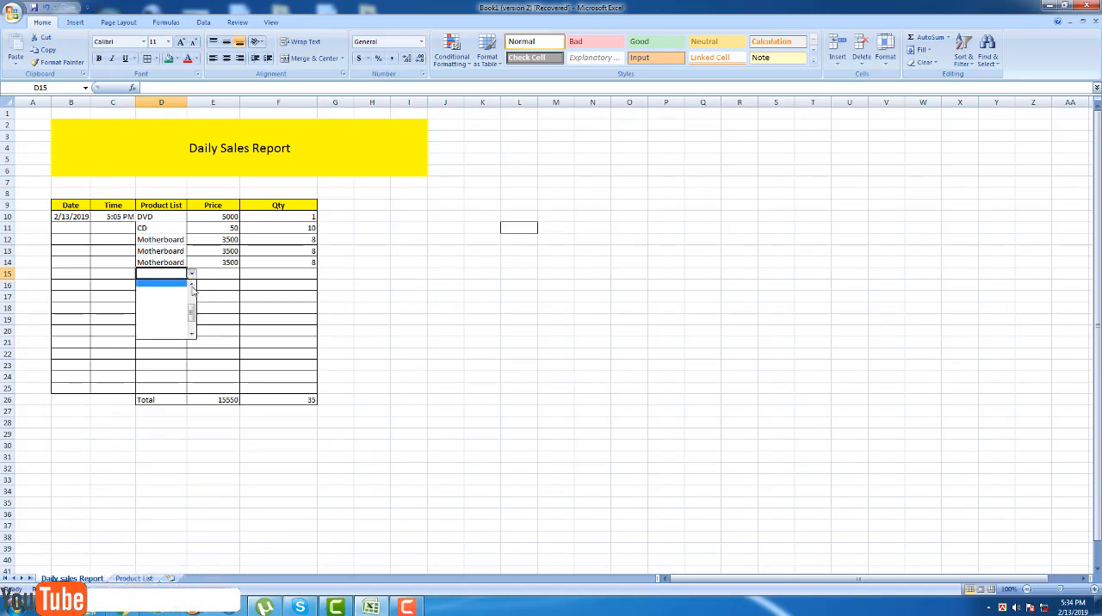
left_click(192, 286)
left_click(192, 285)
left_click(192, 285)
left_click(192, 286)
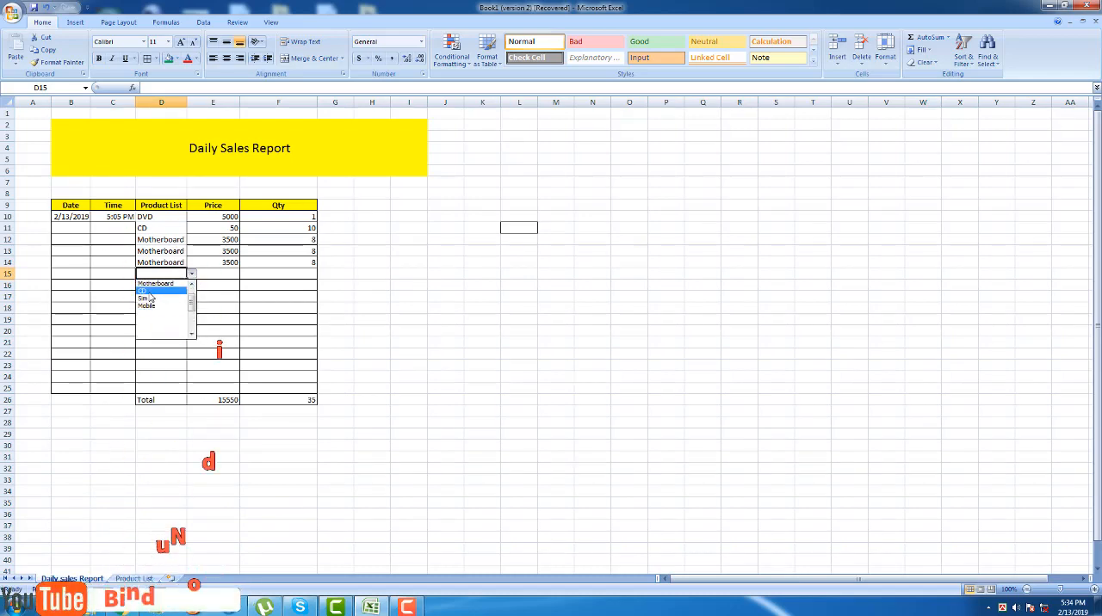
left_click(192, 286)
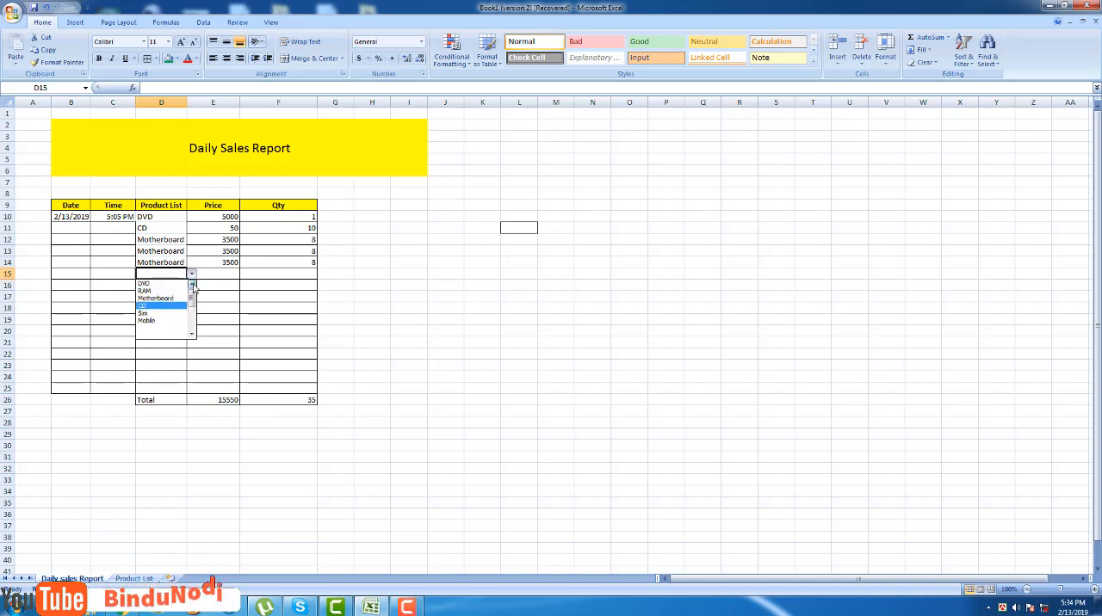
left_click(192, 286)
left_click(158, 317)
left_click(410, 310)
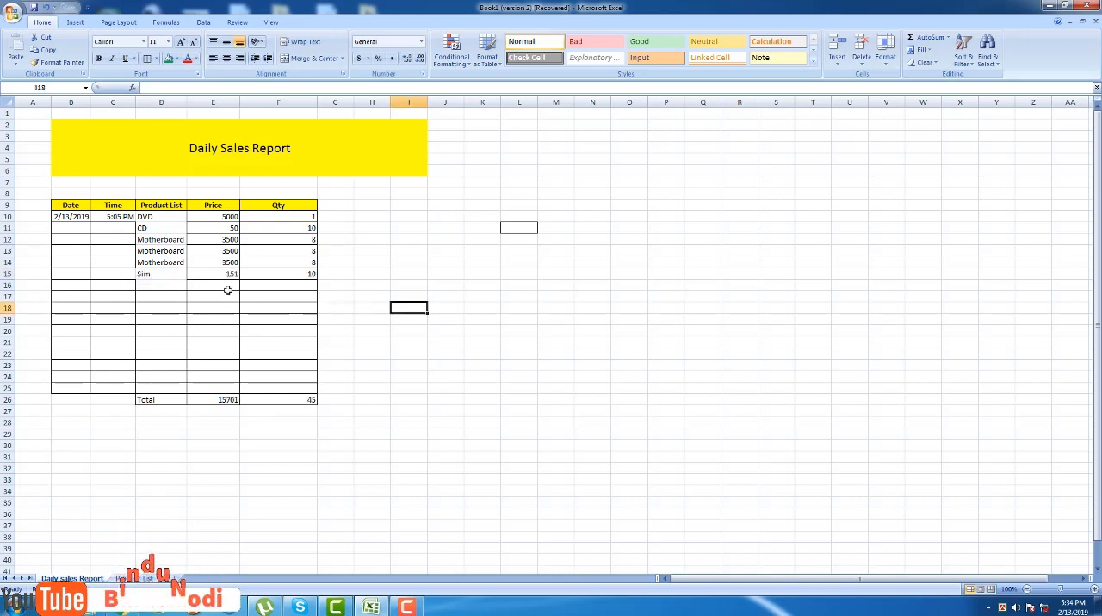
Set the product in D16 to Mobile from its dropdown list.
left_click(164, 285)
left_click(192, 285)
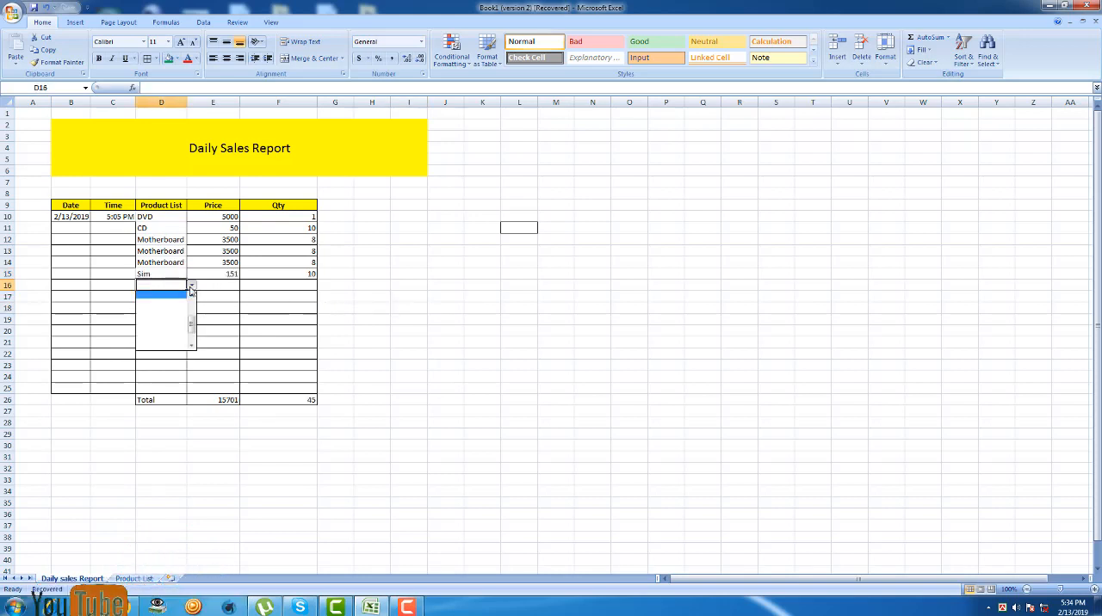
left_click(193, 296)
left_click(193, 296)
left_click(193, 297)
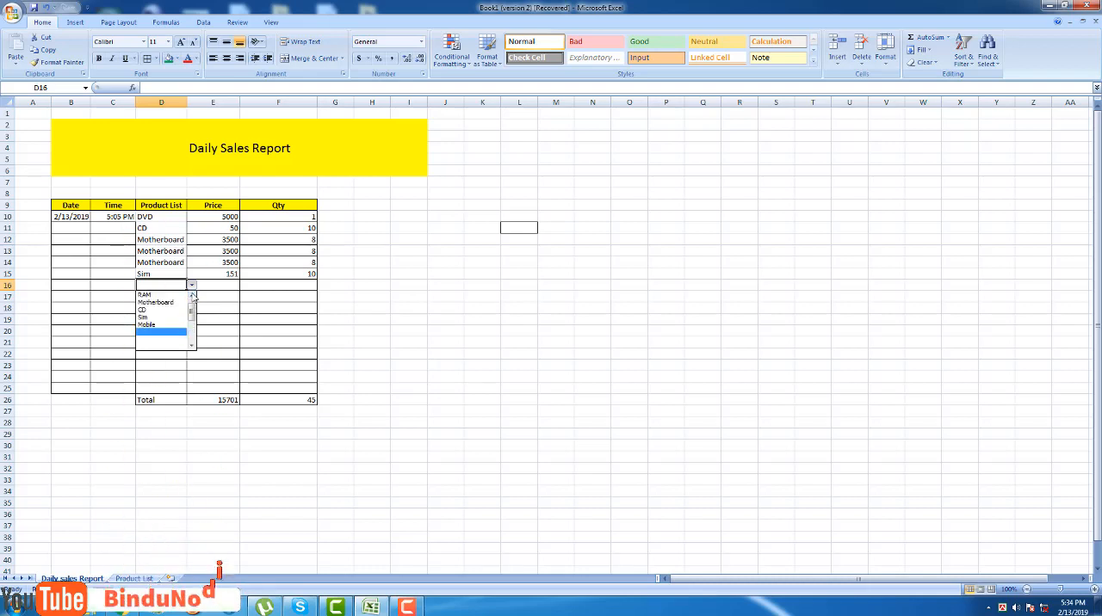
left_click(169, 304)
left_click(191, 286)
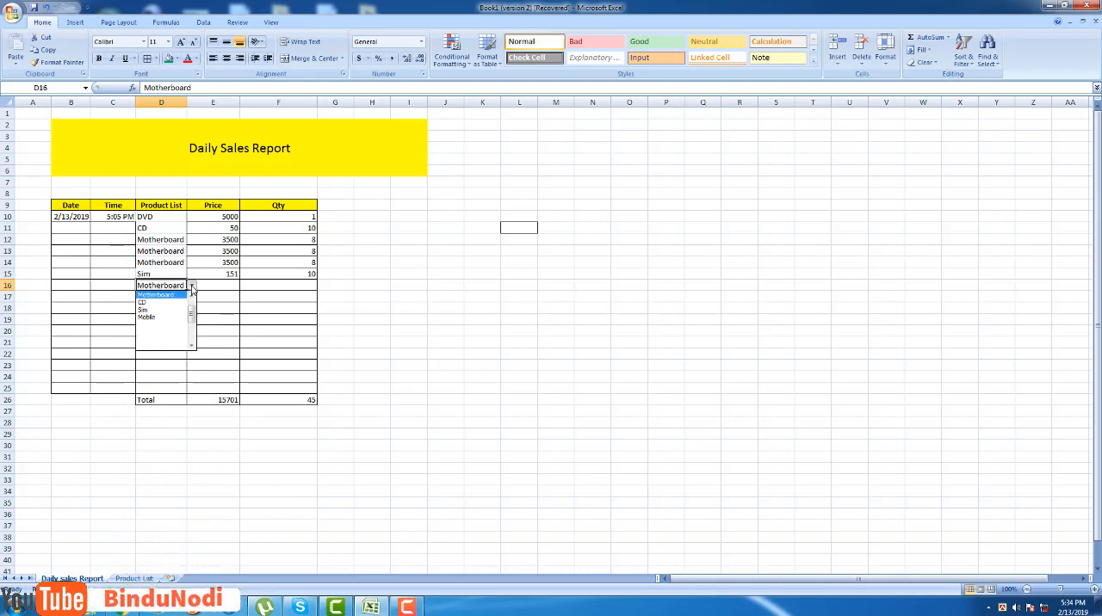
left_click(148, 317)
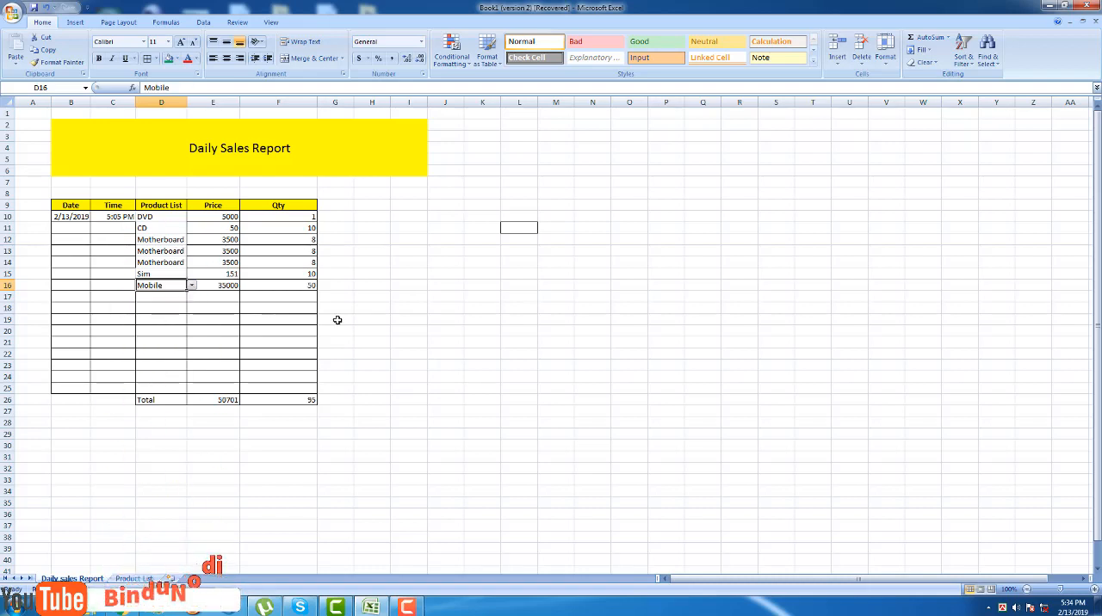
left_click(383, 318)
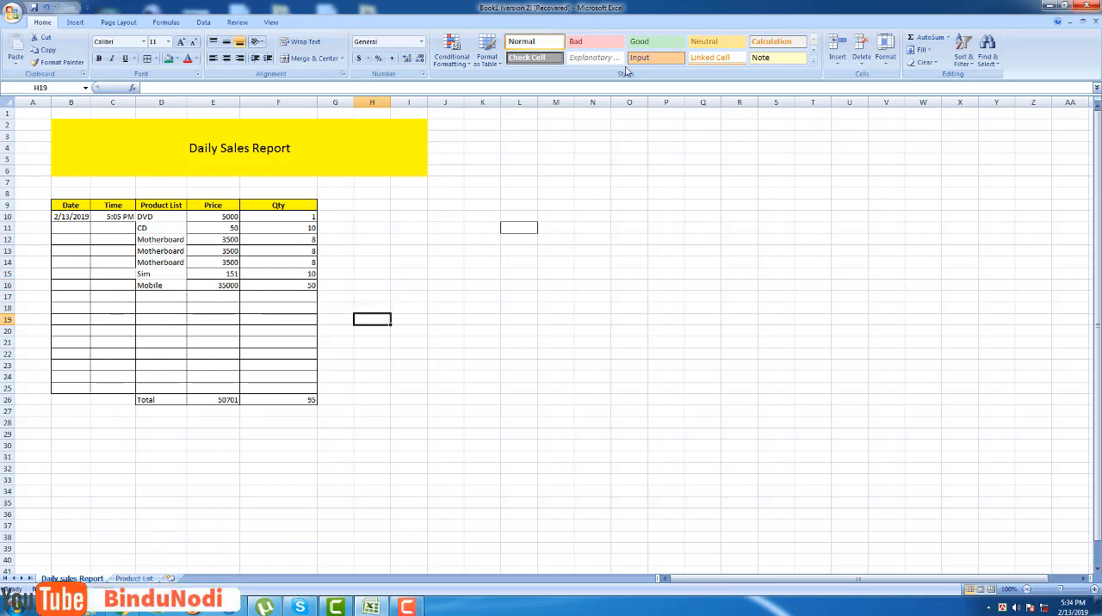
Clear the Sim and Mobile entries from D15 and D16 of the sales report.
left_click(181, 274)
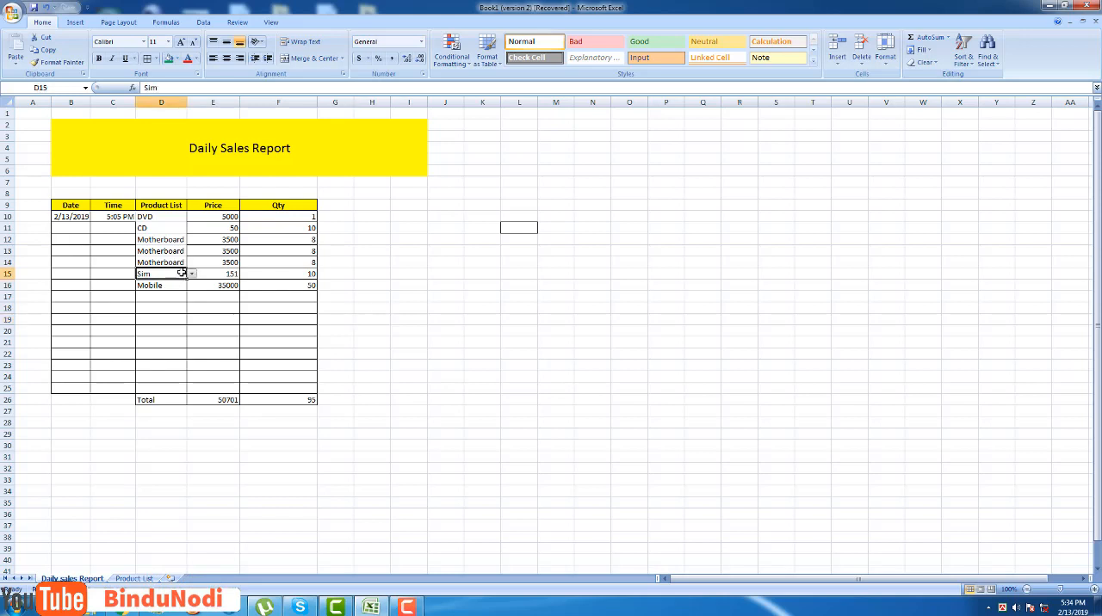
left_click(155, 285)
key("Delete")
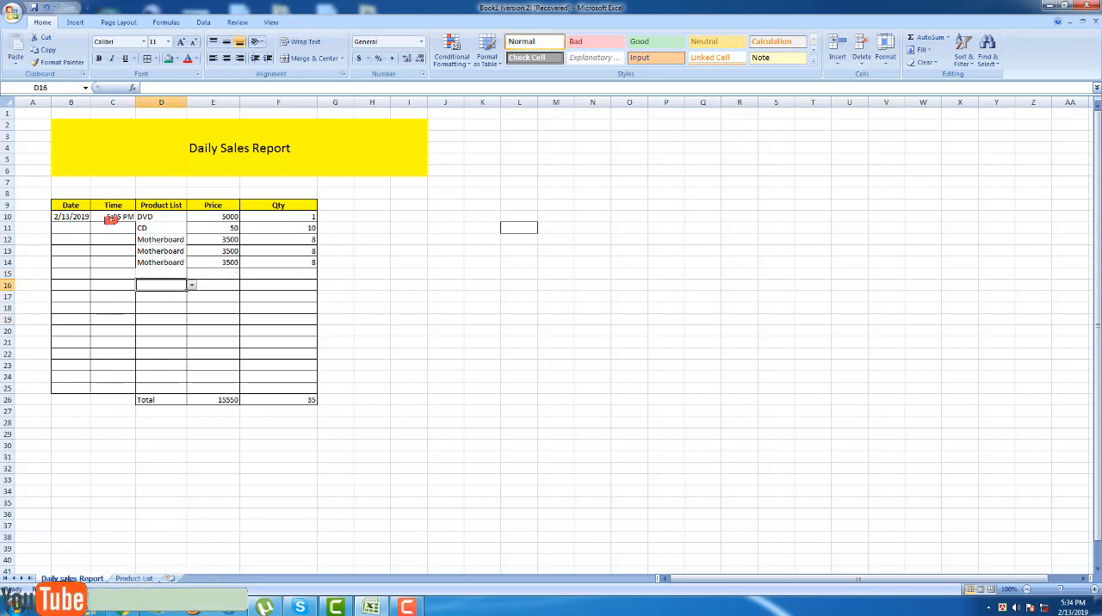
On the Product List sheet, add Pen in row 15 with price 10 and quantity 100.
left_click(133, 578)
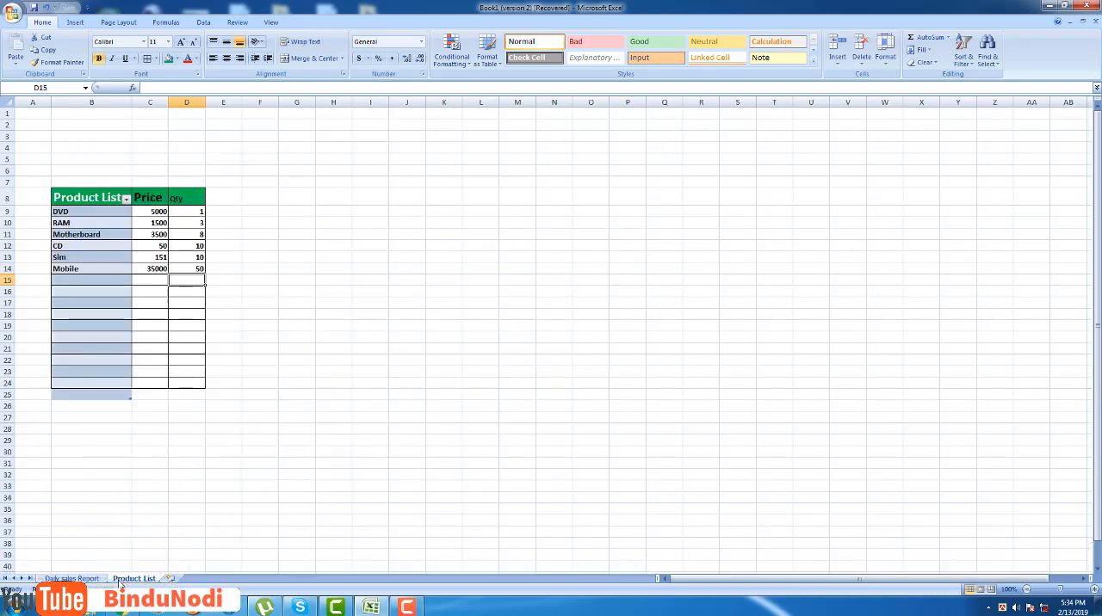
left_click(77, 258)
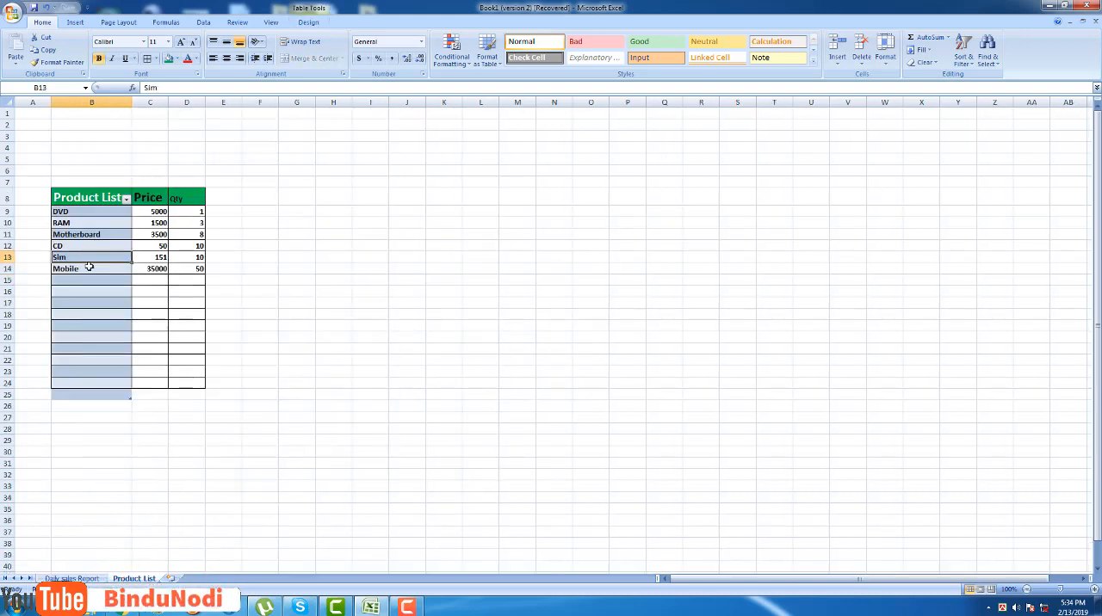
left_click(81, 280)
double_click(84, 282)
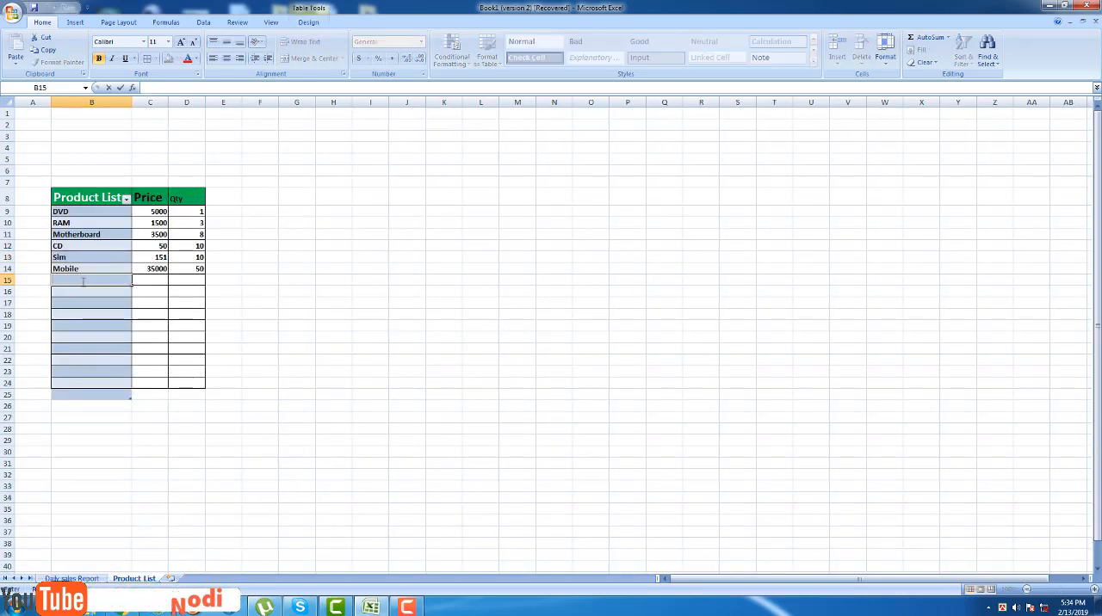
type("Pen")
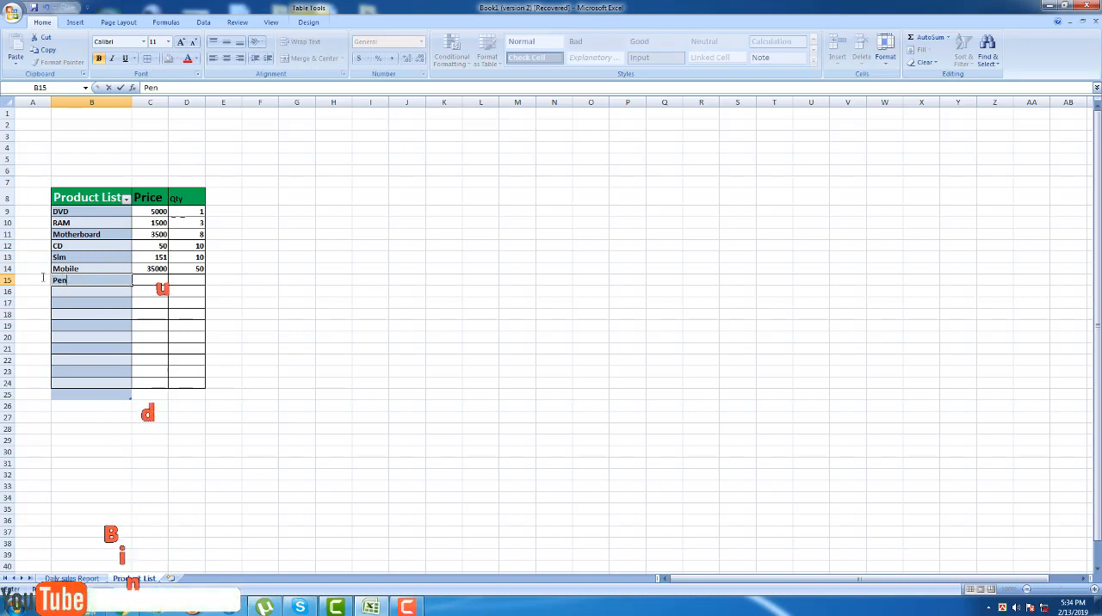
left_click(155, 280)
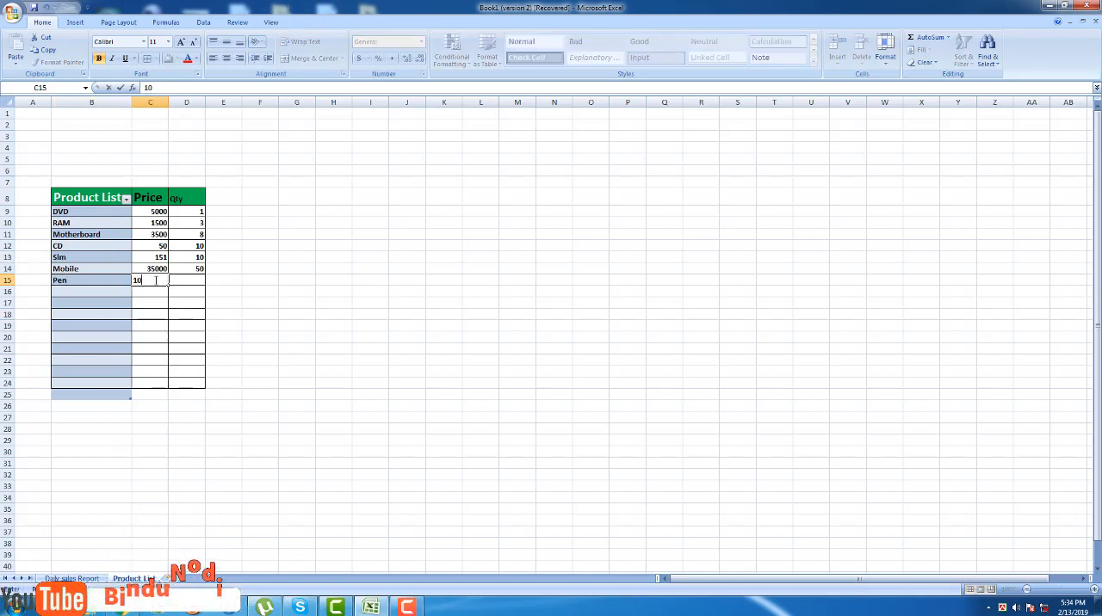
type("10")
key("Tab")
type("100")
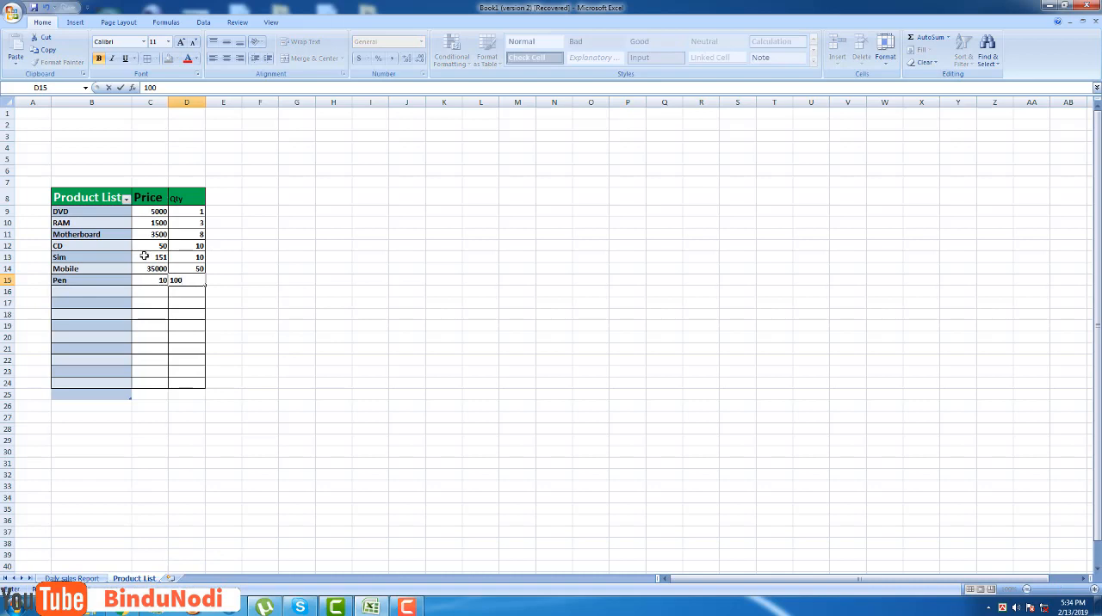
left_click(261, 258)
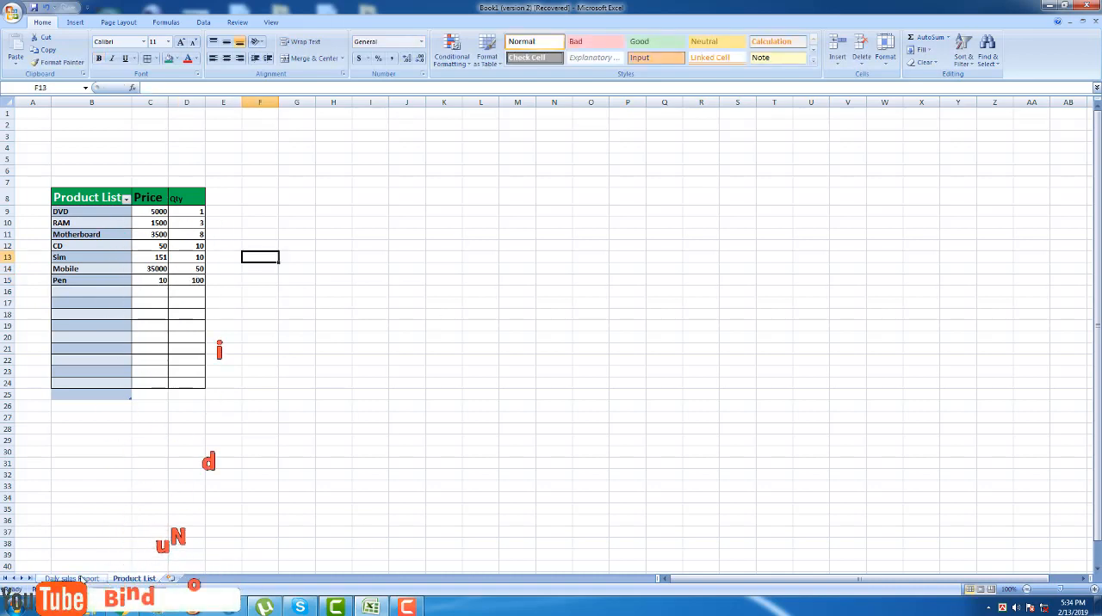
On the Daily sales Report sheet, set the product in D15 to Pen from its dropdown list.
left_click(78, 578)
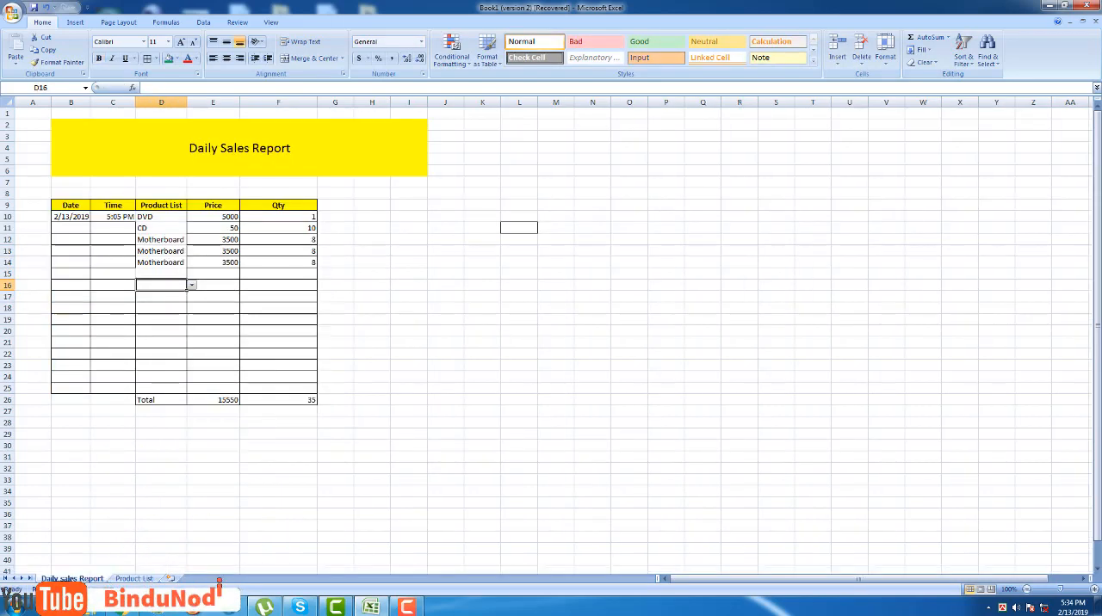
left_click(176, 274)
left_click(191, 275)
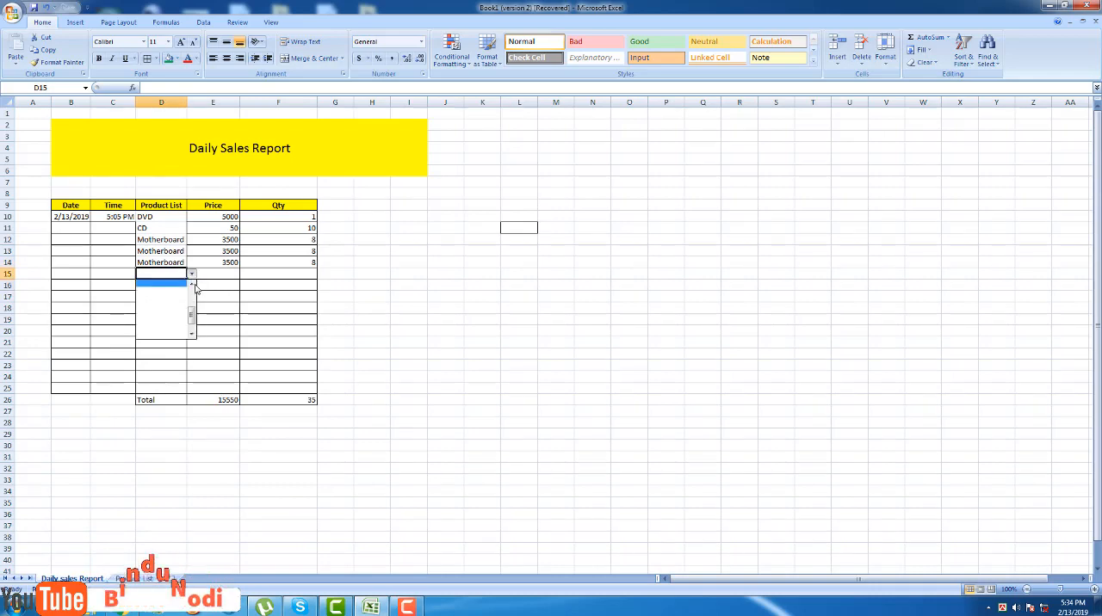
left_click(191, 288)
left_click(154, 292)
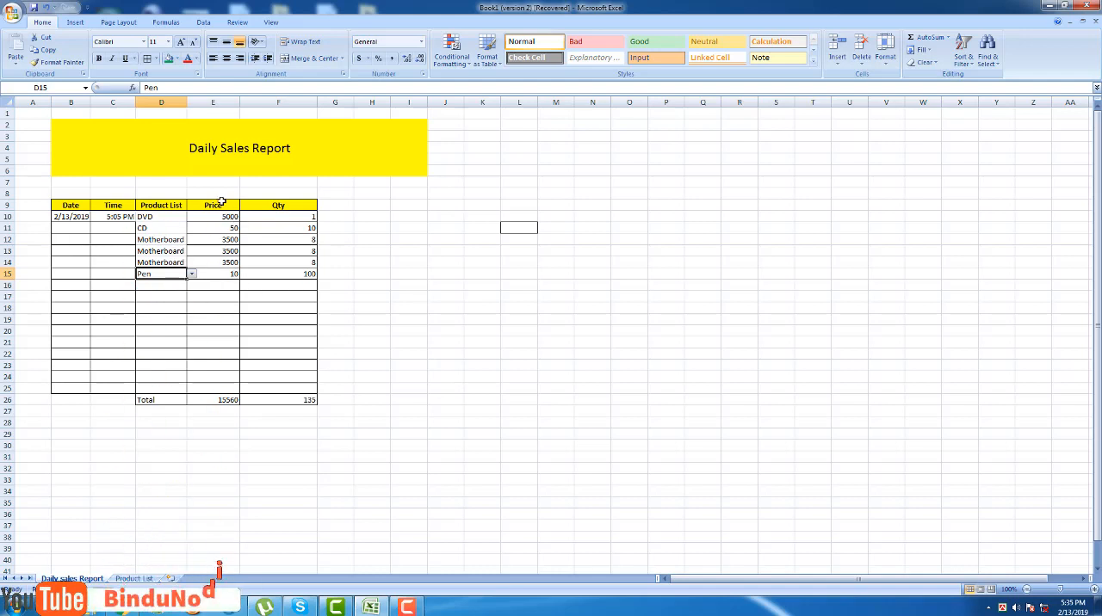
Choose Mobile from the dropdown list in D16 of the sales report.
left_click(159, 281)
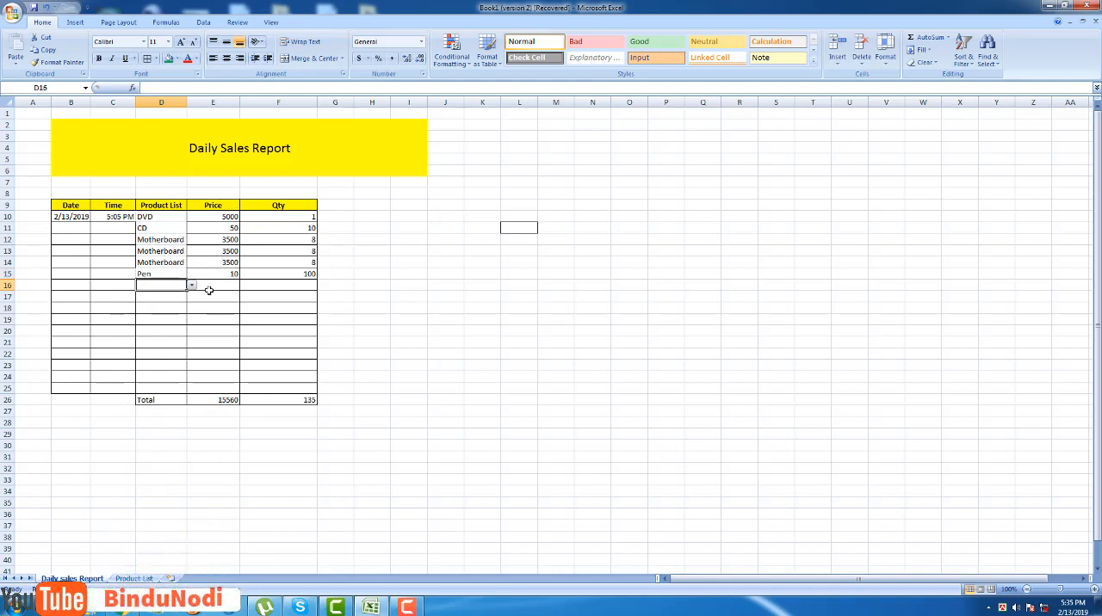
left_click(193, 286)
left_click(194, 297)
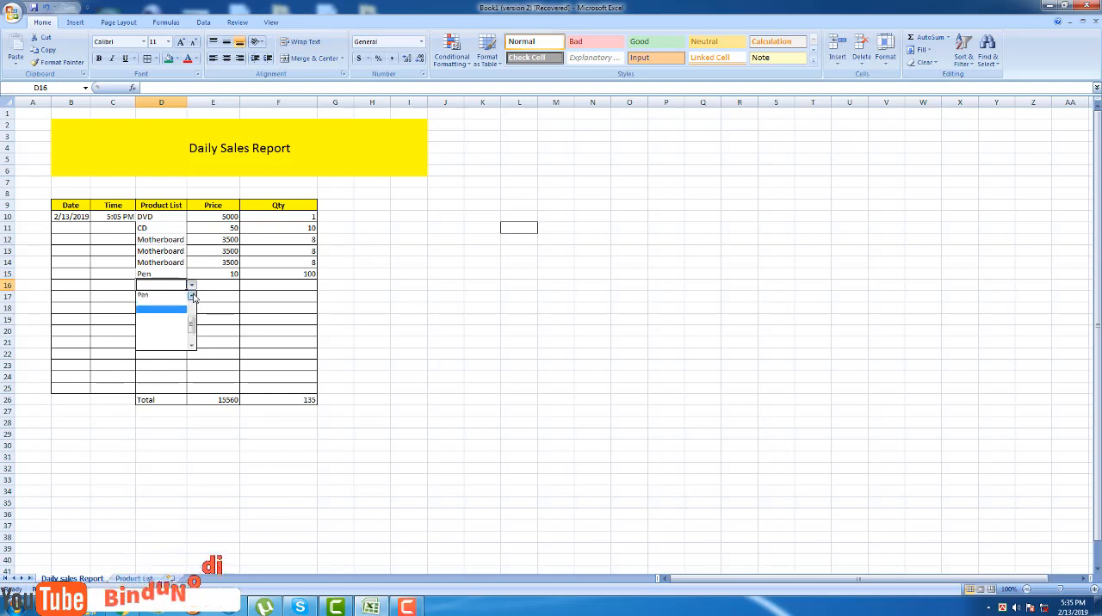
left_click(193, 297)
left_click(193, 297)
left_click(155, 302)
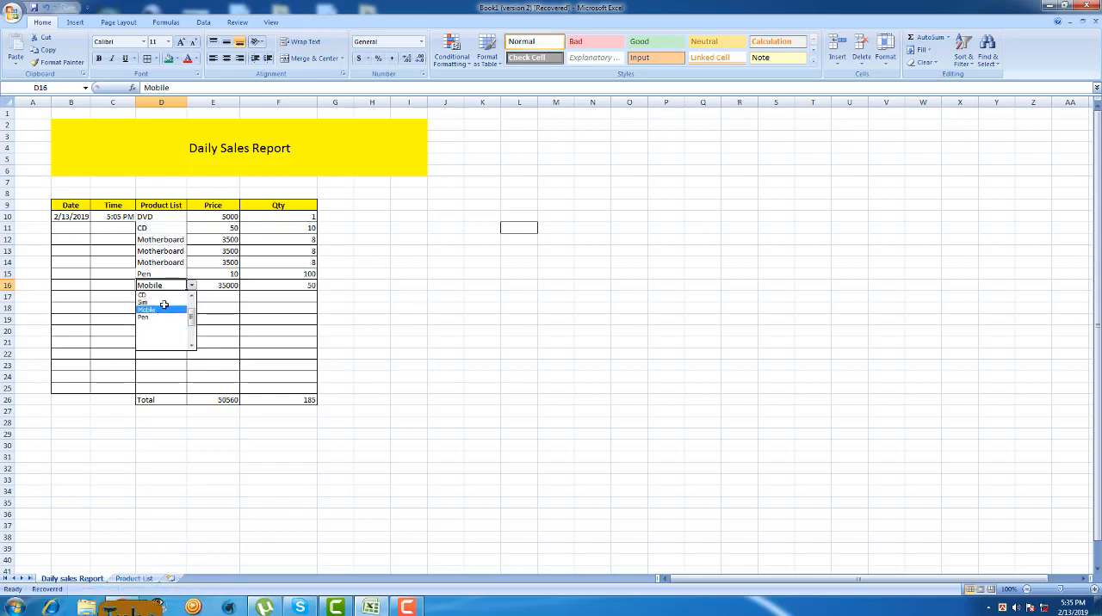
left_click(399, 307)
Copy the Mobile entry from D16 and paste it into D17.
double_click(176, 297)
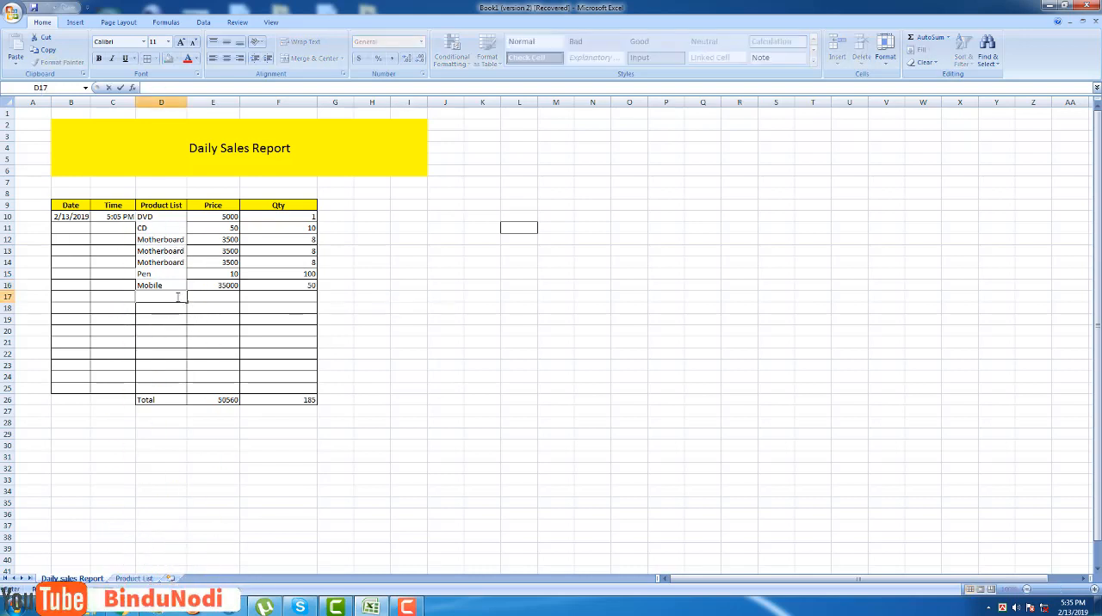
key("Escape")
right_click(166, 285)
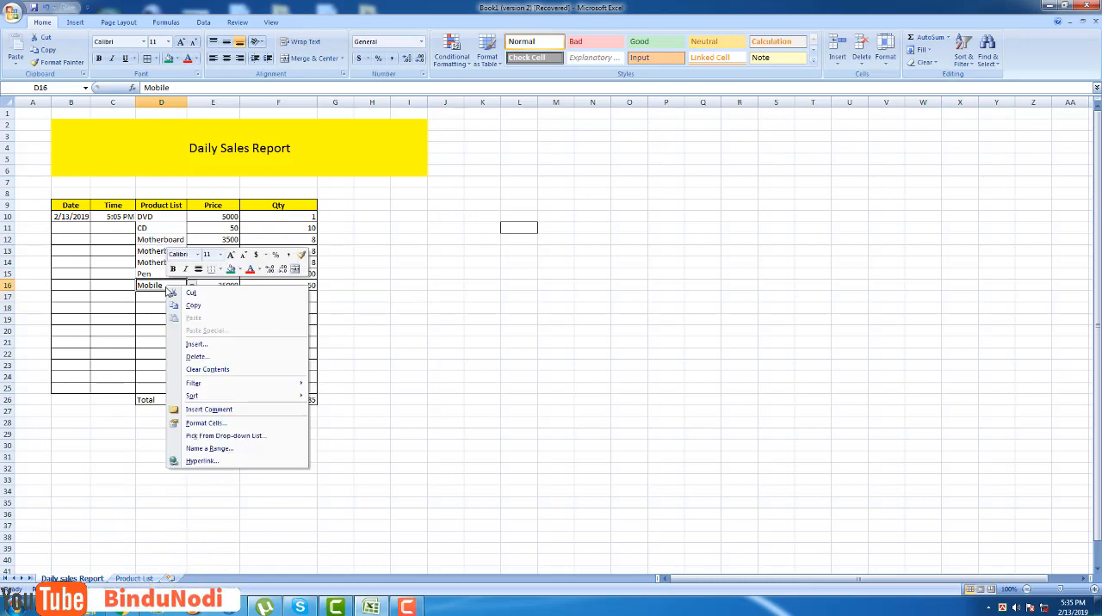
left_click(189, 305)
right_click(164, 297)
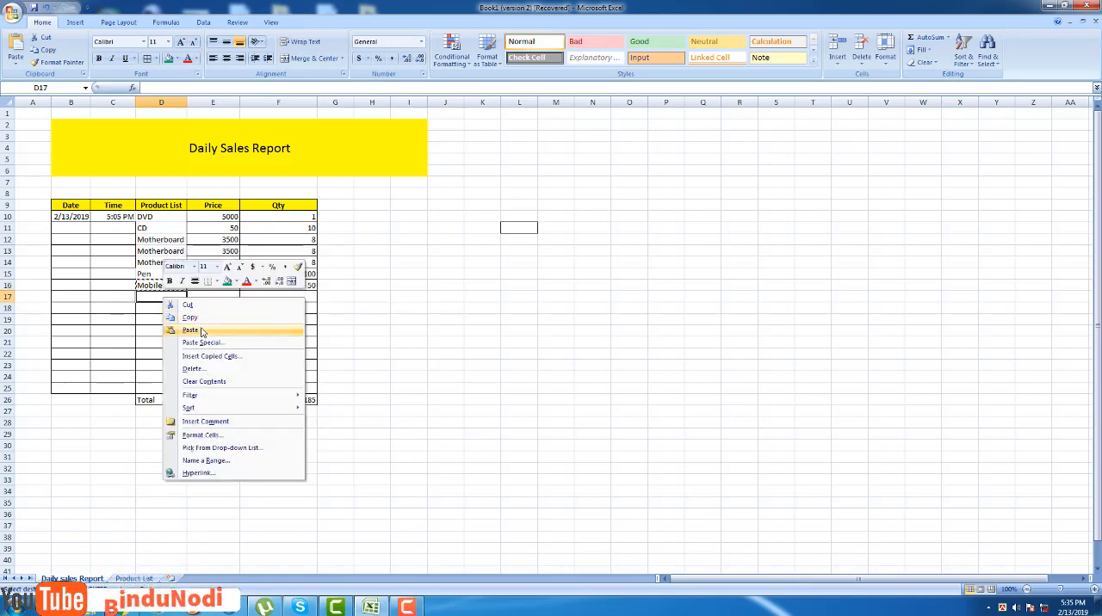
left_click(192, 331)
Switch the product in D17 to Sim and back to Mobile using its dropdown list.
left_click(191, 297)
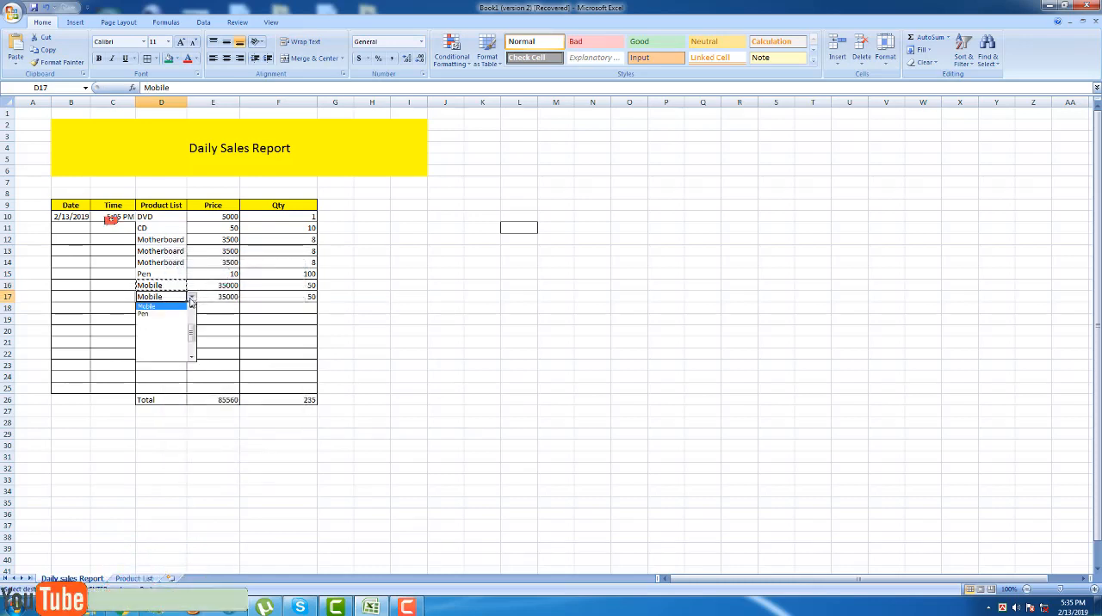
left_click(192, 307)
left_click(191, 308)
left_click(191, 307)
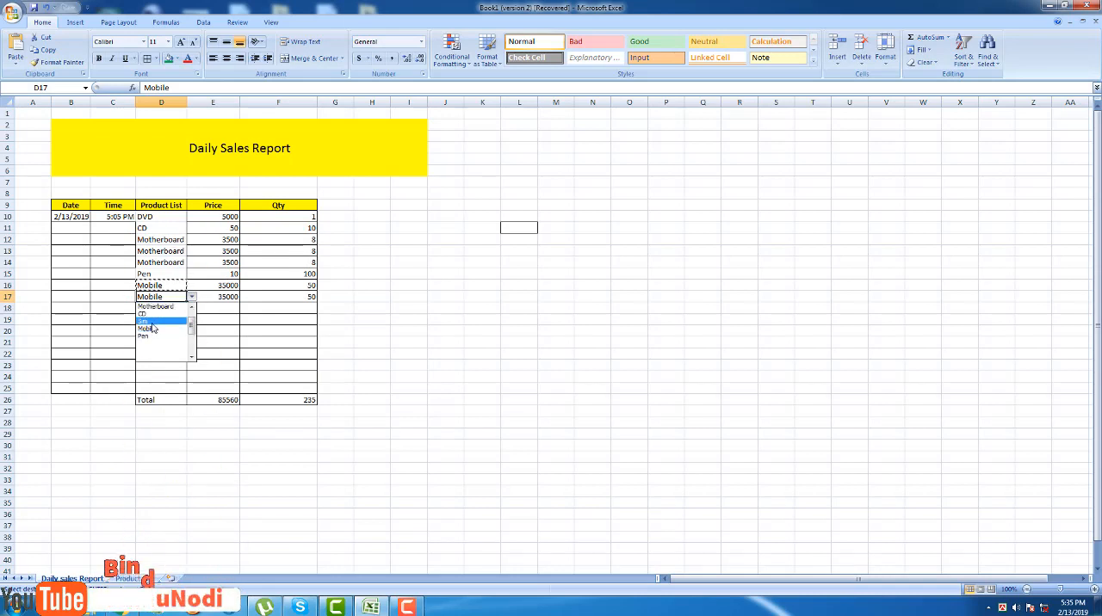
left_click(145, 321)
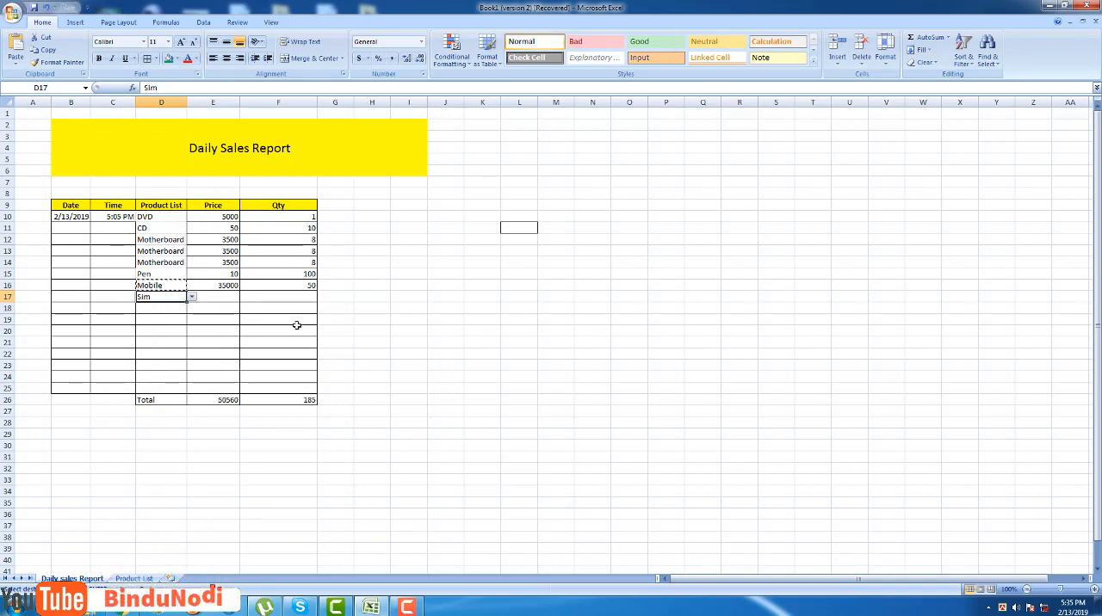
left_click(191, 298)
left_click(152, 314)
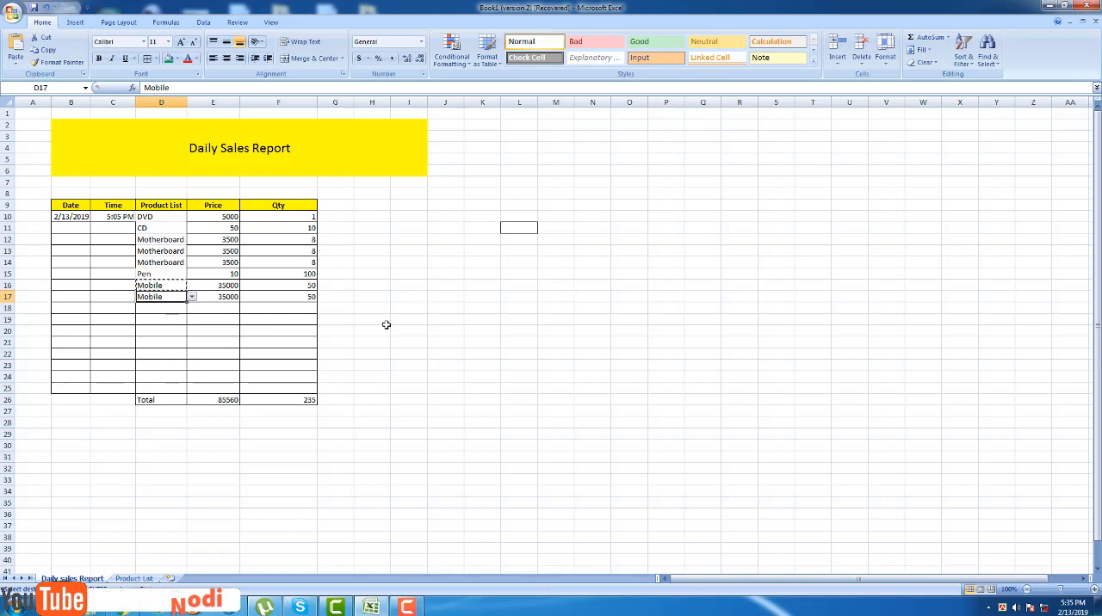
left_click(383, 321)
Change the product in D15 of the sales report to Sim from its dropdown list.
left_click(168, 273)
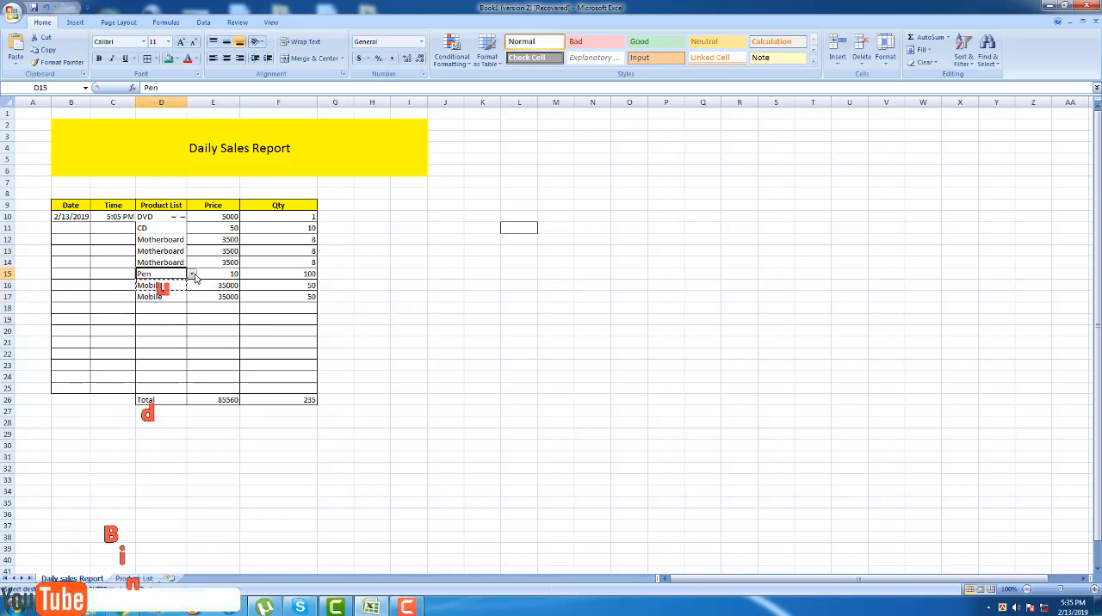
left_click(191, 274)
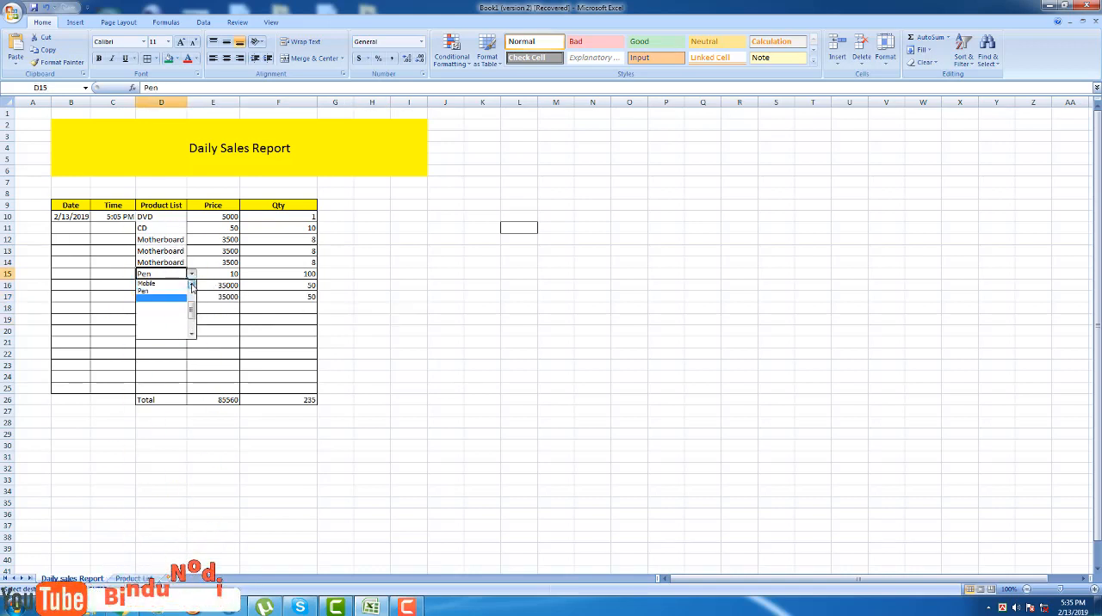
left_click(168, 295)
left_click(424, 310)
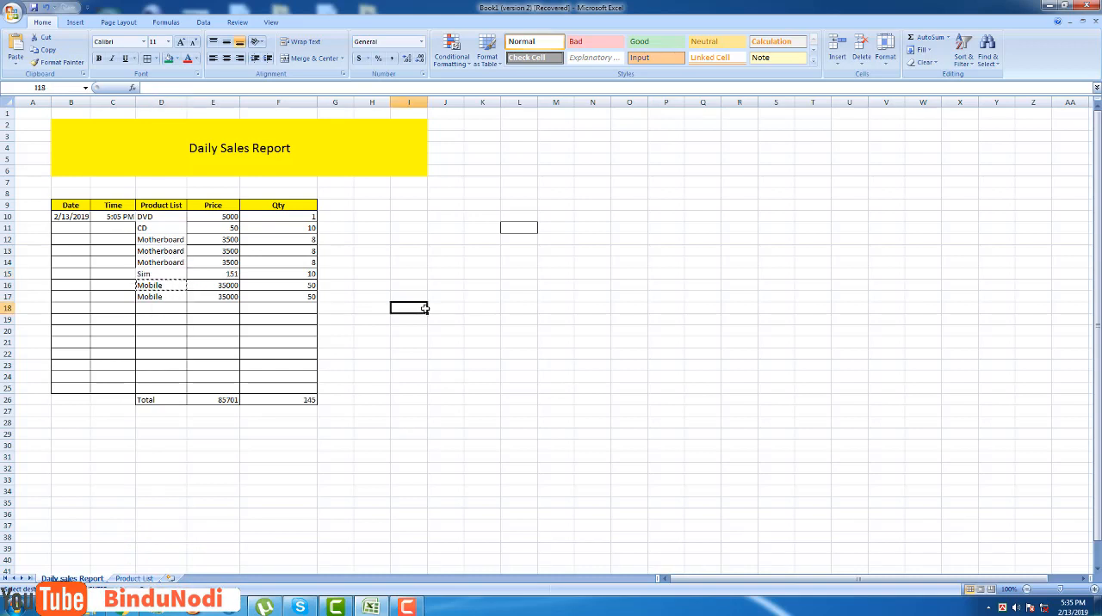
left_click(382, 223)
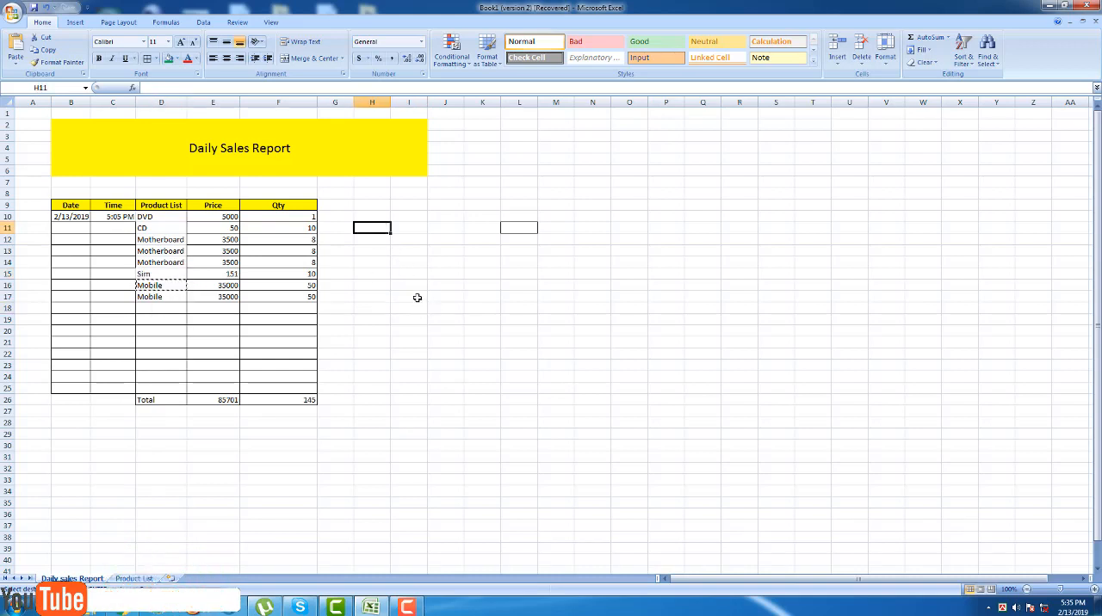
left_click(403, 319)
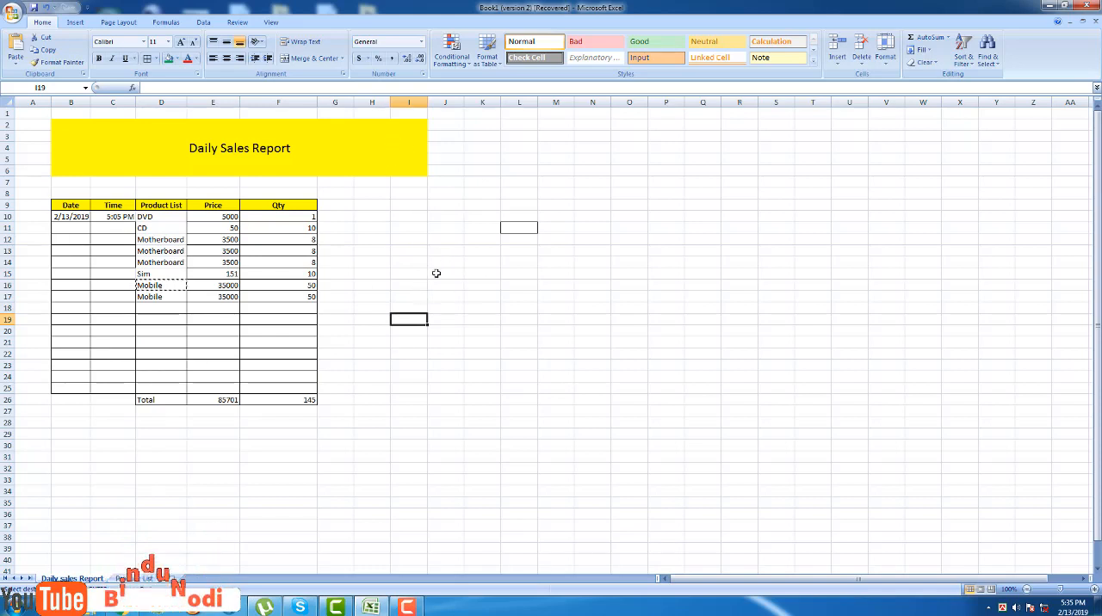
left_click(401, 225)
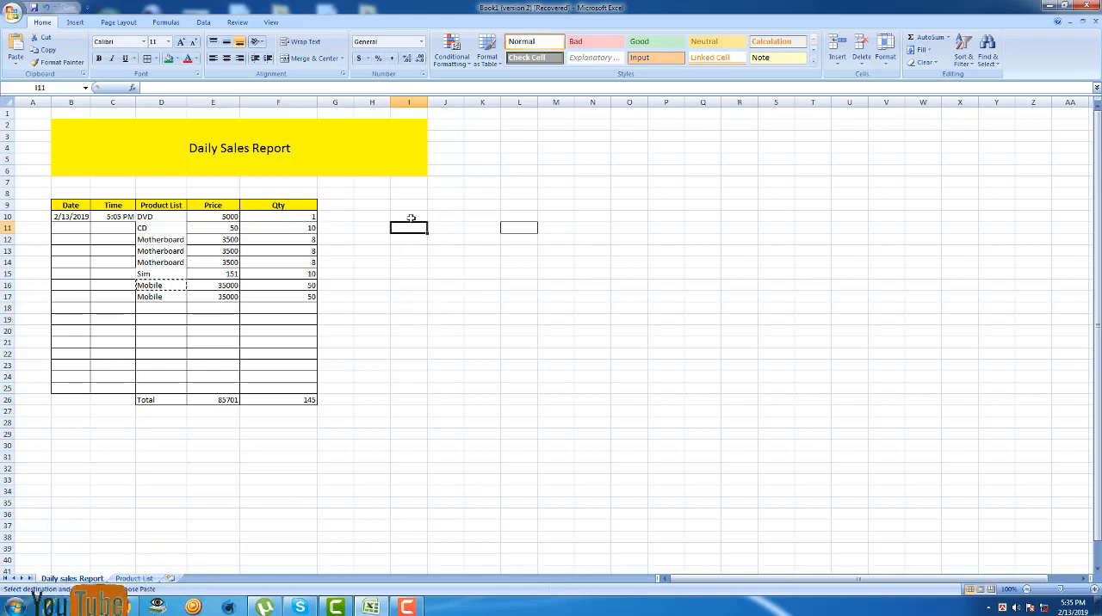